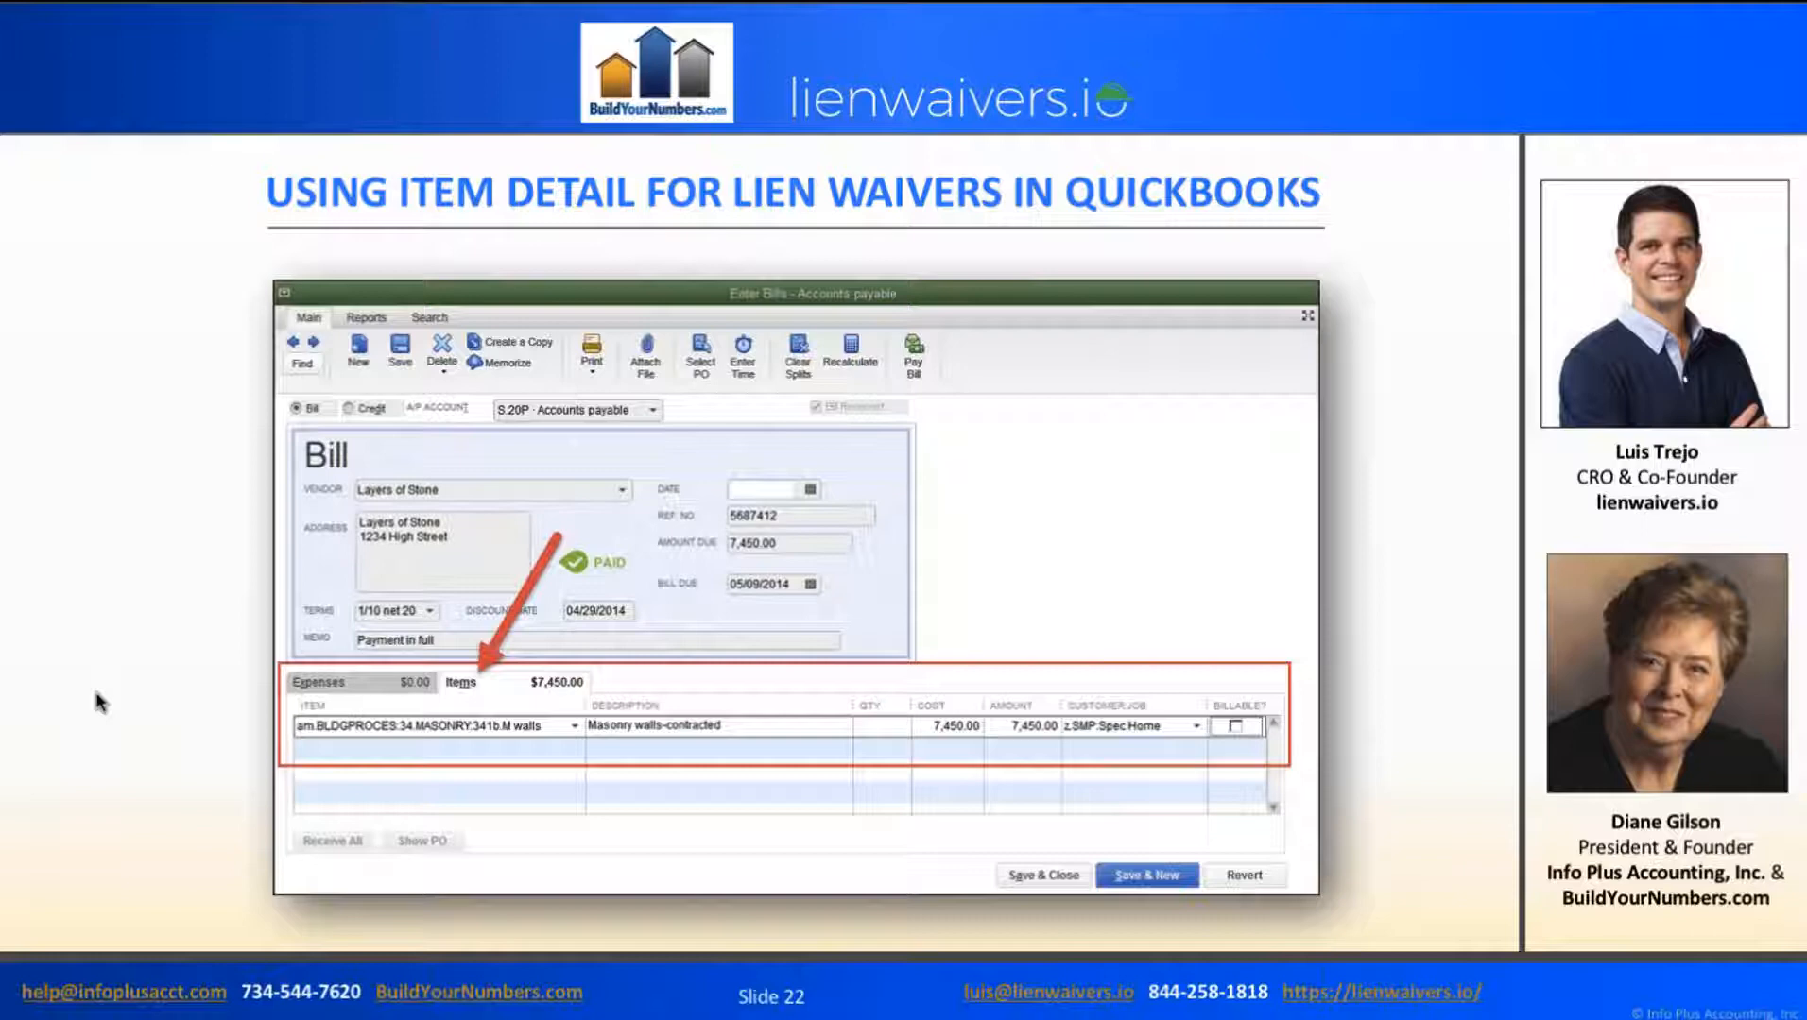
# Advance the slideshow to slide 23 and switch to the lienwaivers.io CSV Import page.
pyautogui.press('Right')
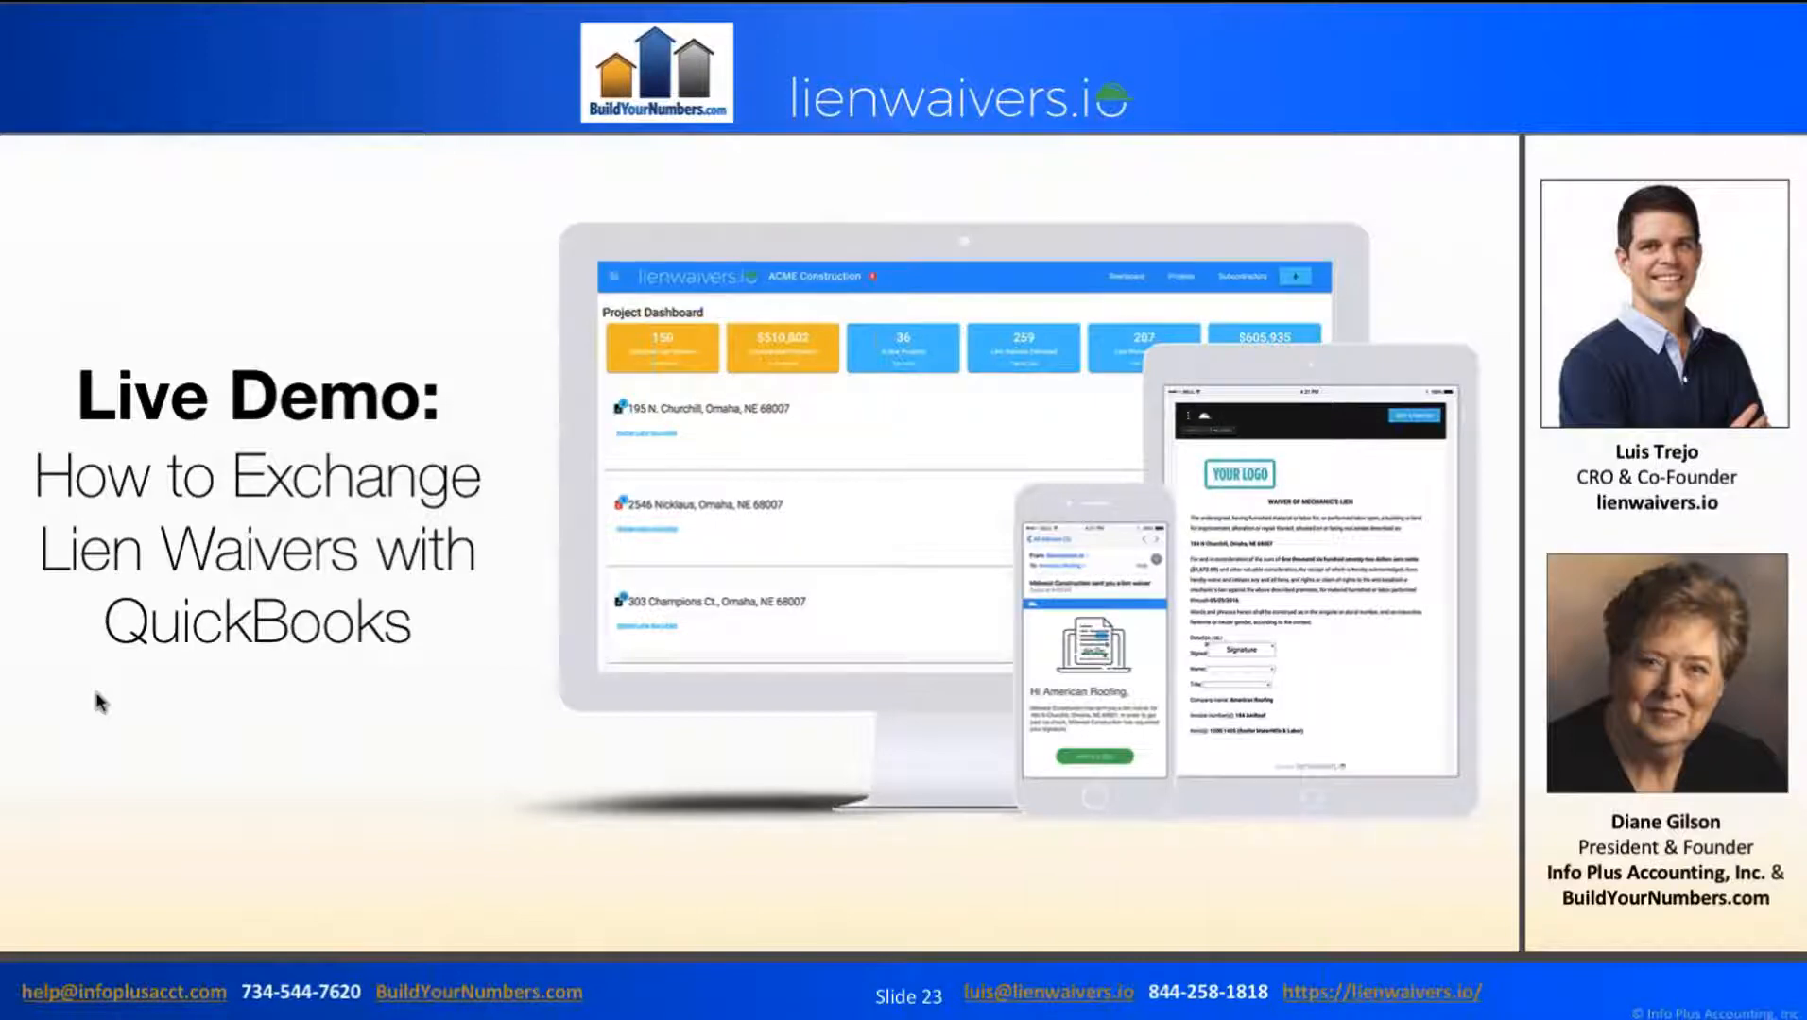
pyautogui.press('super+Tab')
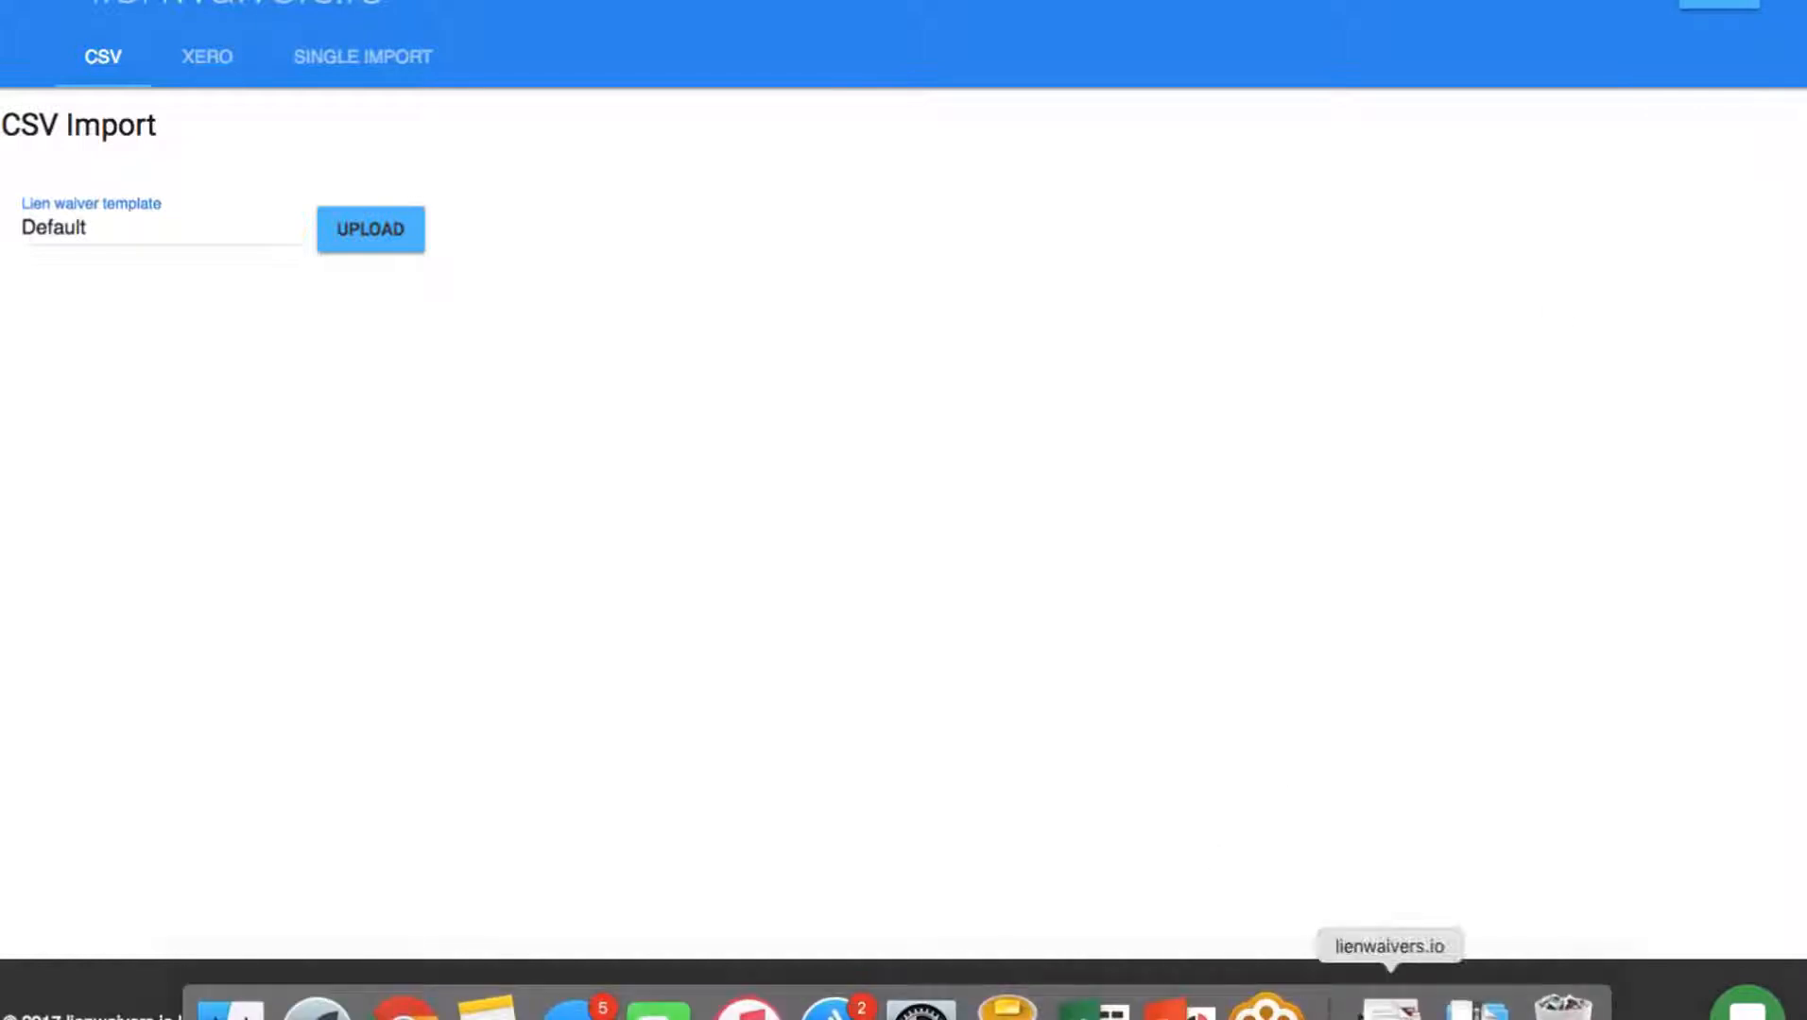
# Upload Demo-50.CSV into lienwaivers.io by dropping it from the Dock's demo files.
pyautogui.click(1389, 1006)
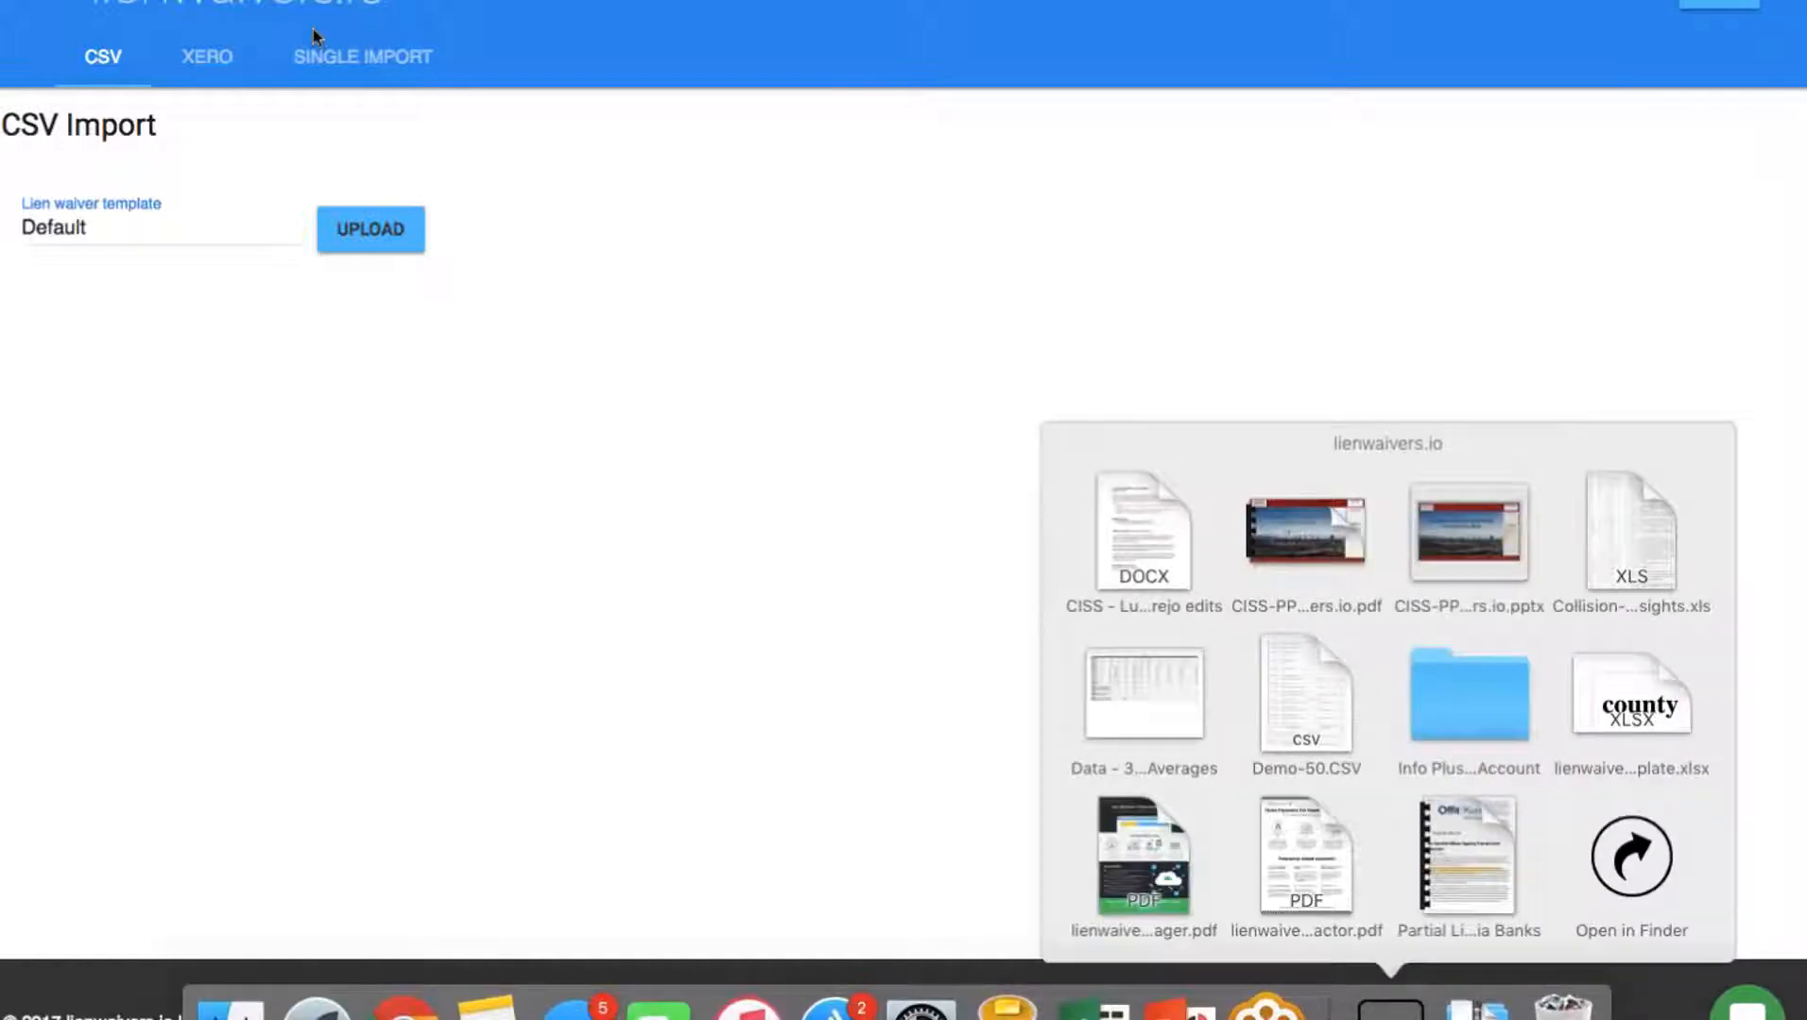
pyautogui.click(364, 248)
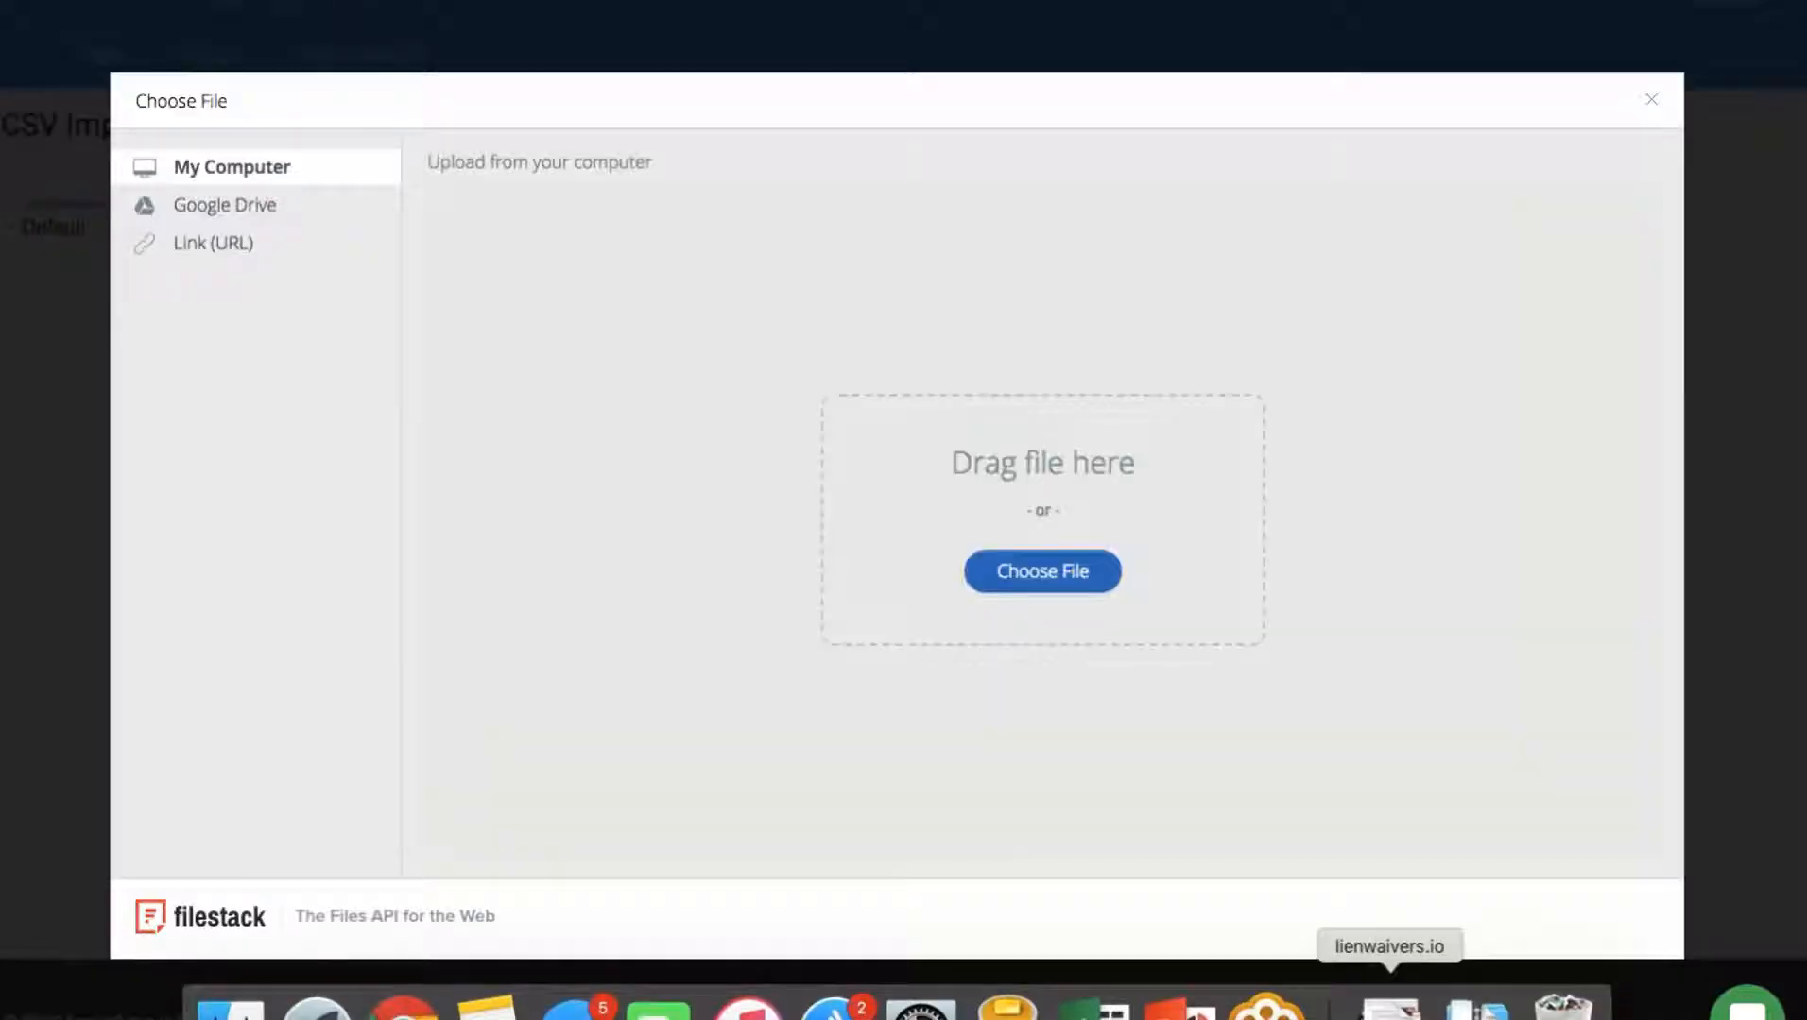
pyautogui.click(1389, 1006)
pyautogui.moveTo(1318, 720); pyautogui.dragTo(1005, 553)
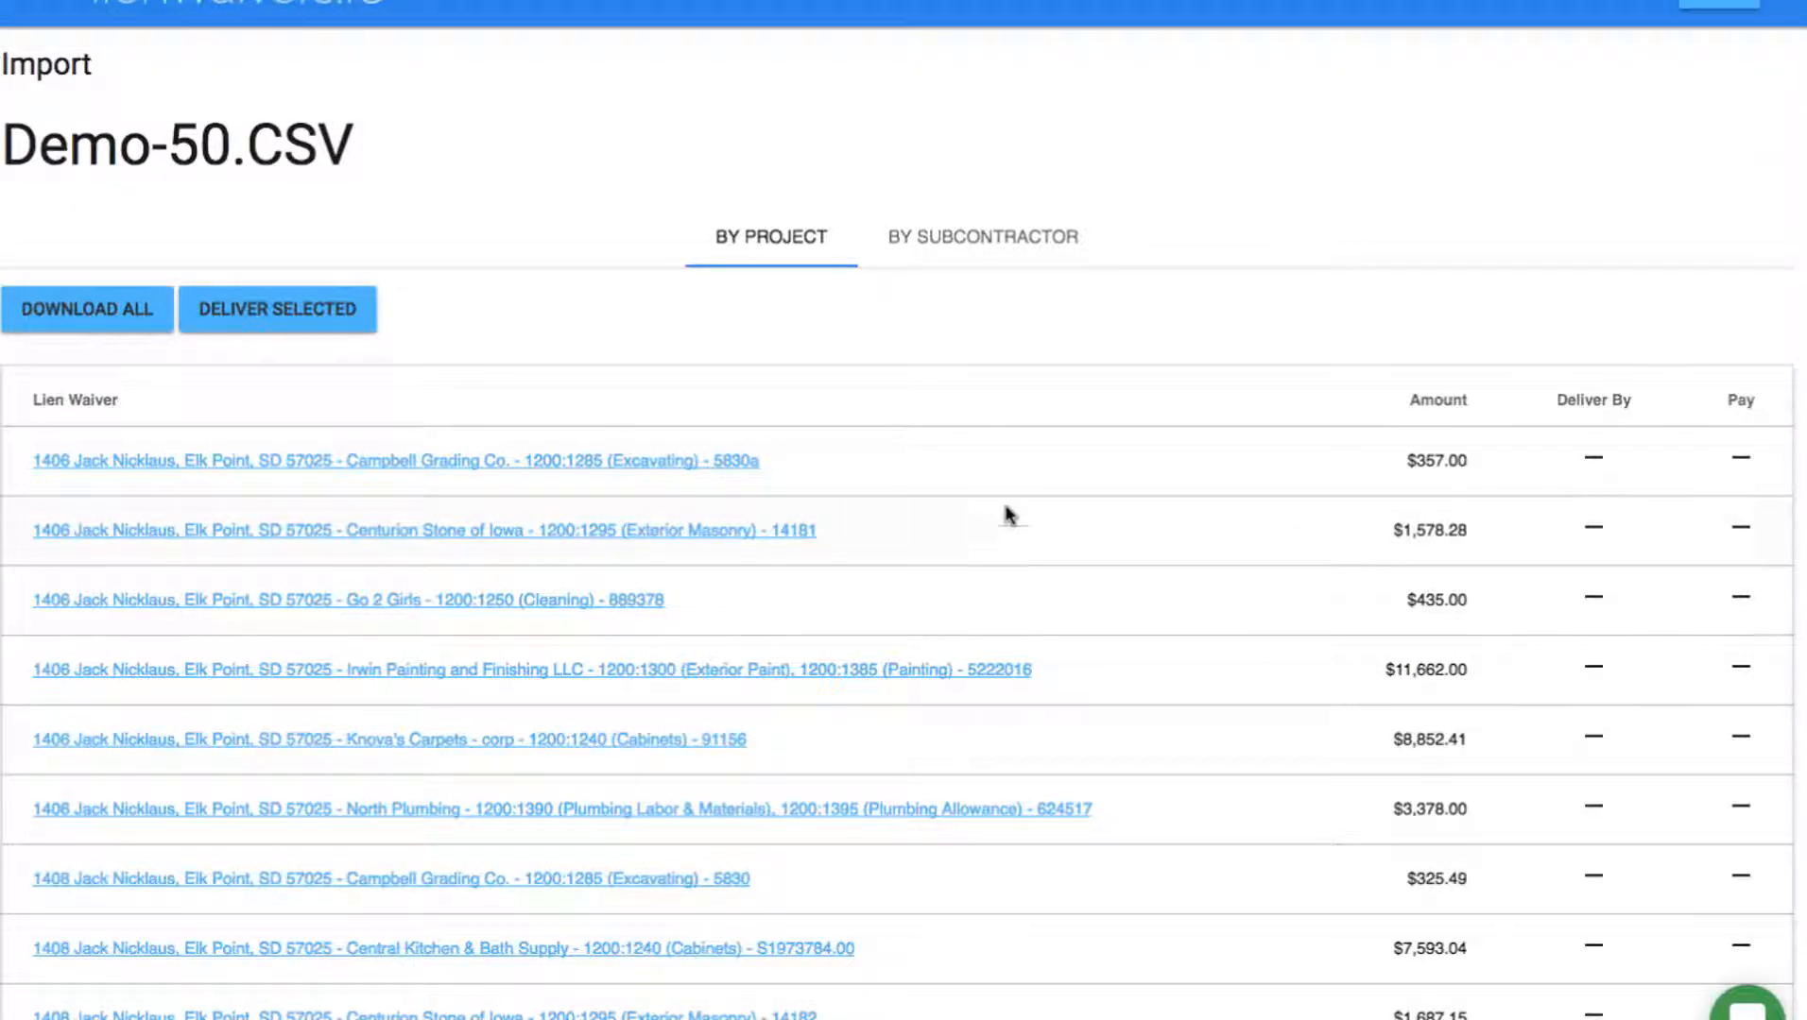
pyautogui.click(949, 226)
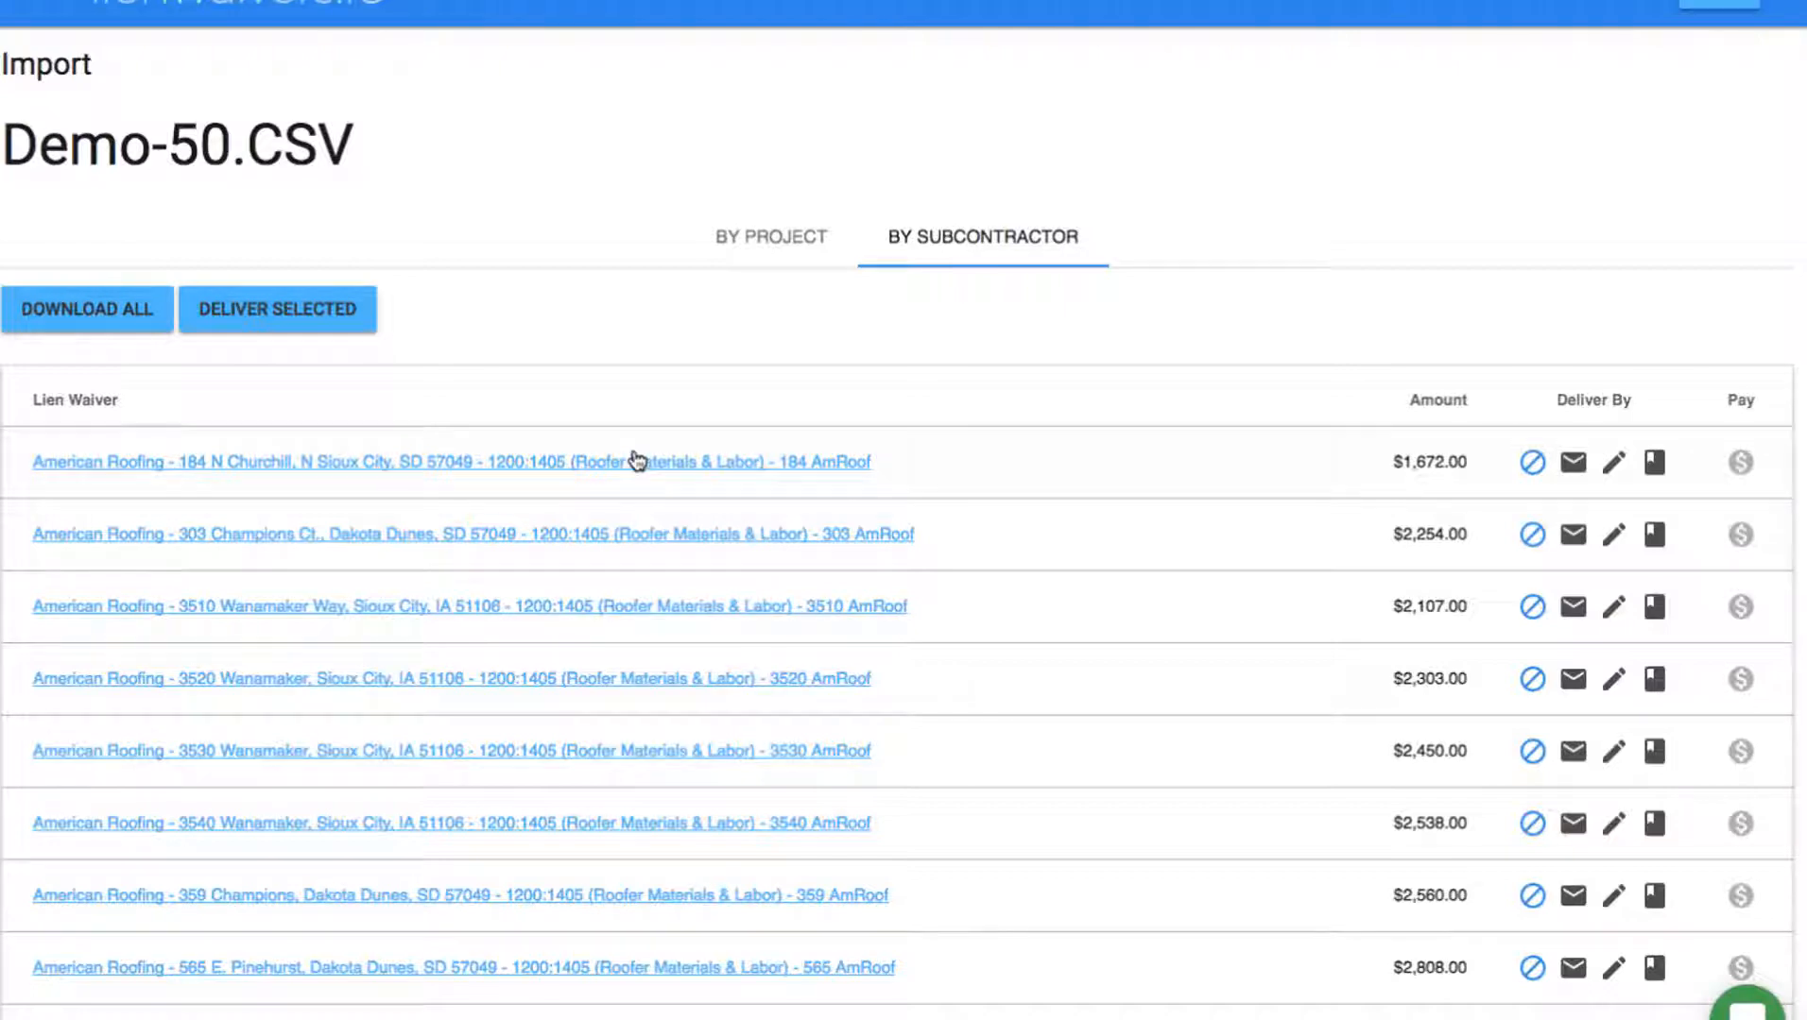
pyautogui.click(555, 472)
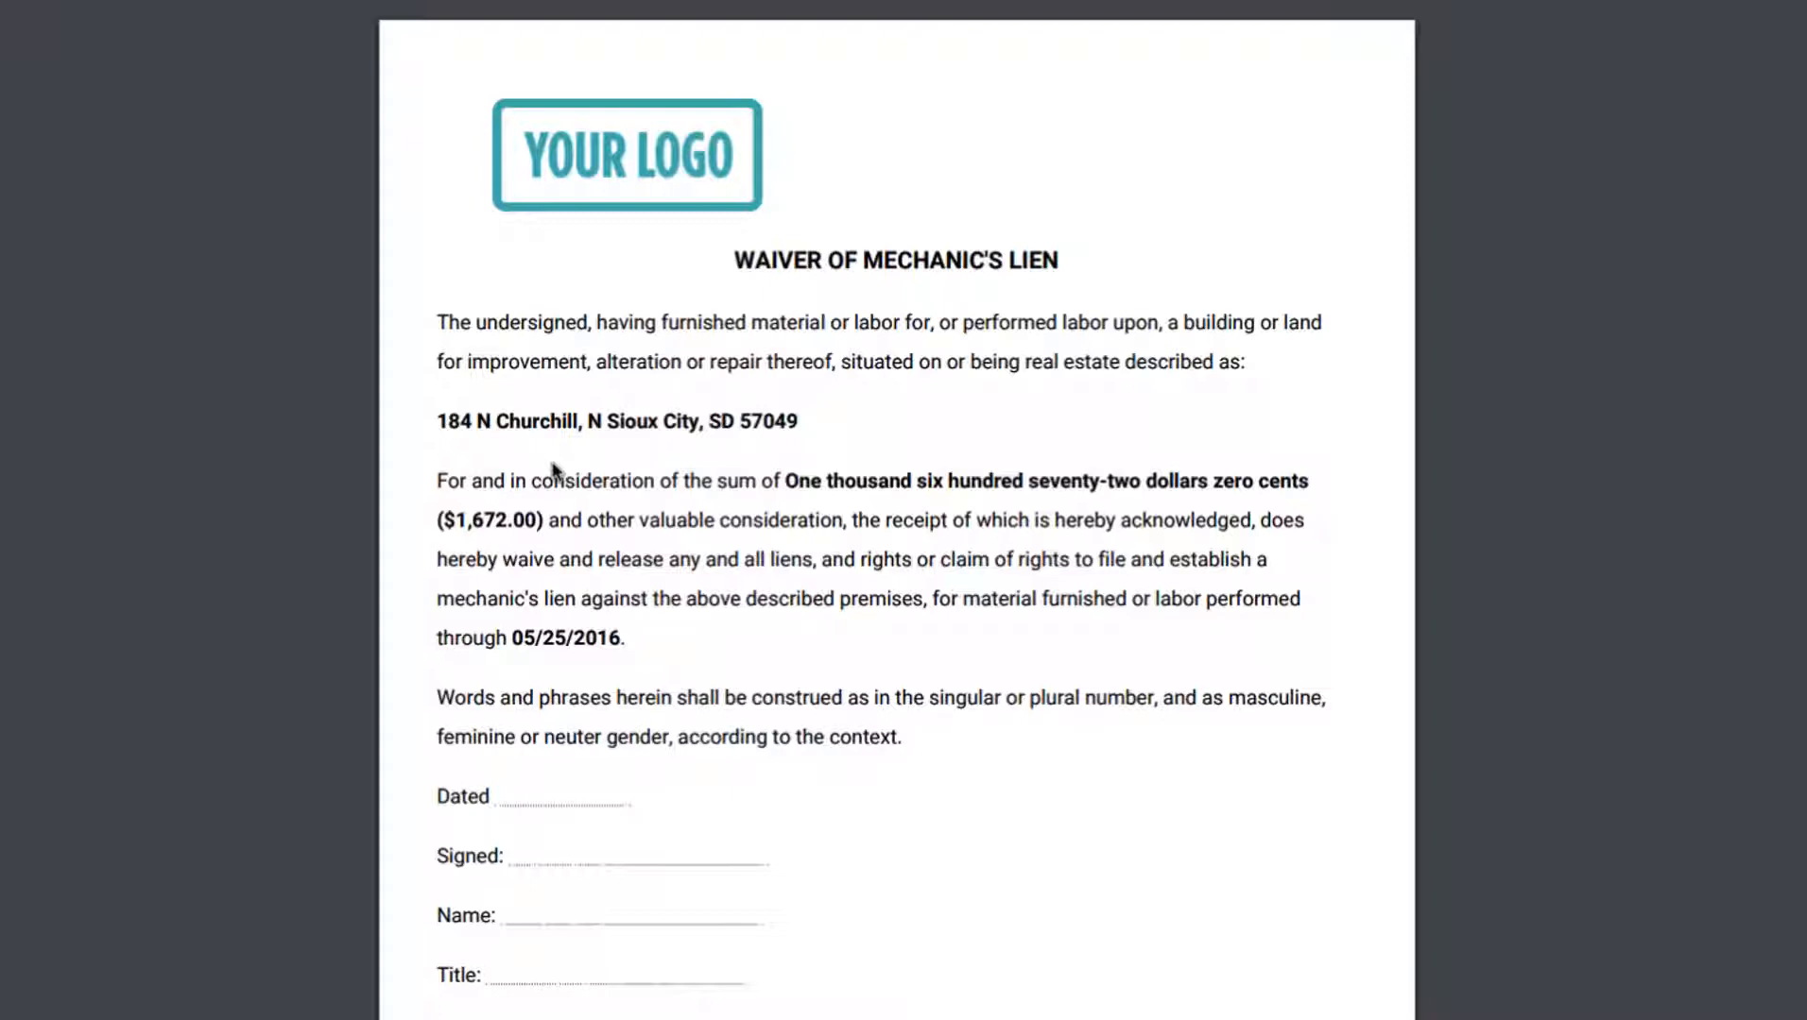
# Highlight the waiver's property address and 05/25/2016 through date, then close it back to the import list.
pyautogui.tripleClick(595, 425)
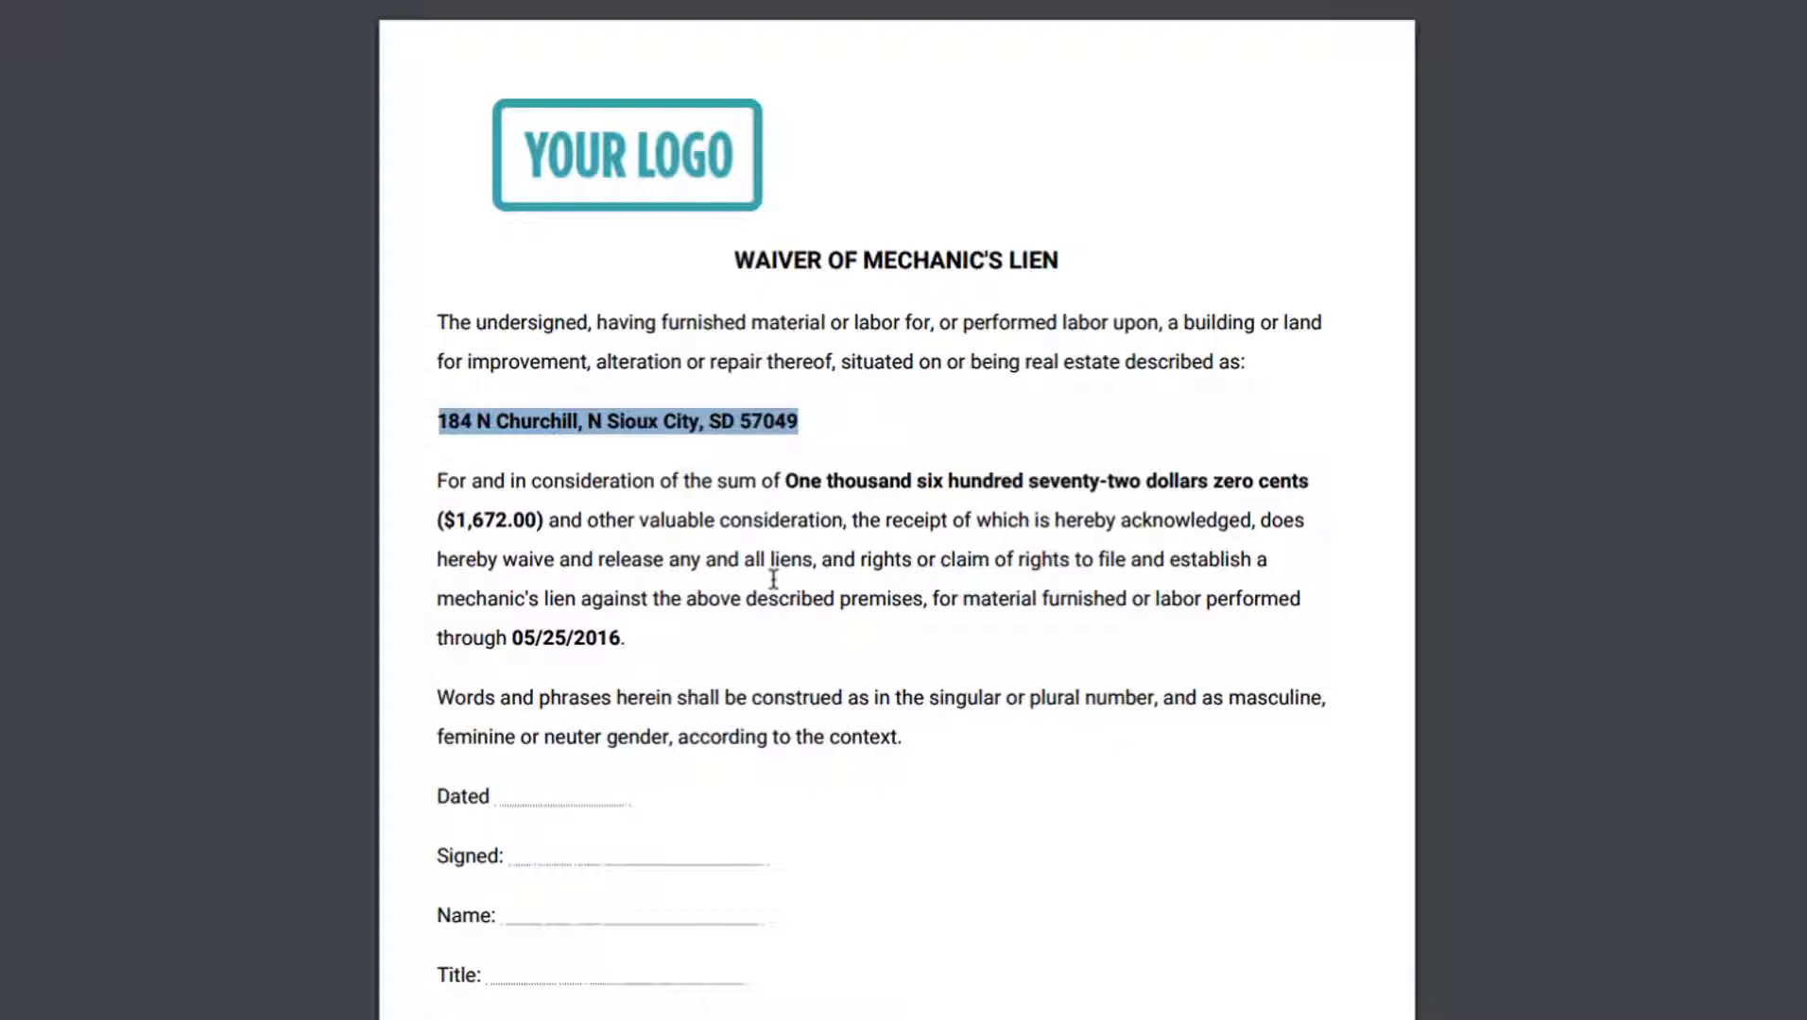
pyautogui.doubleClick(560, 636)
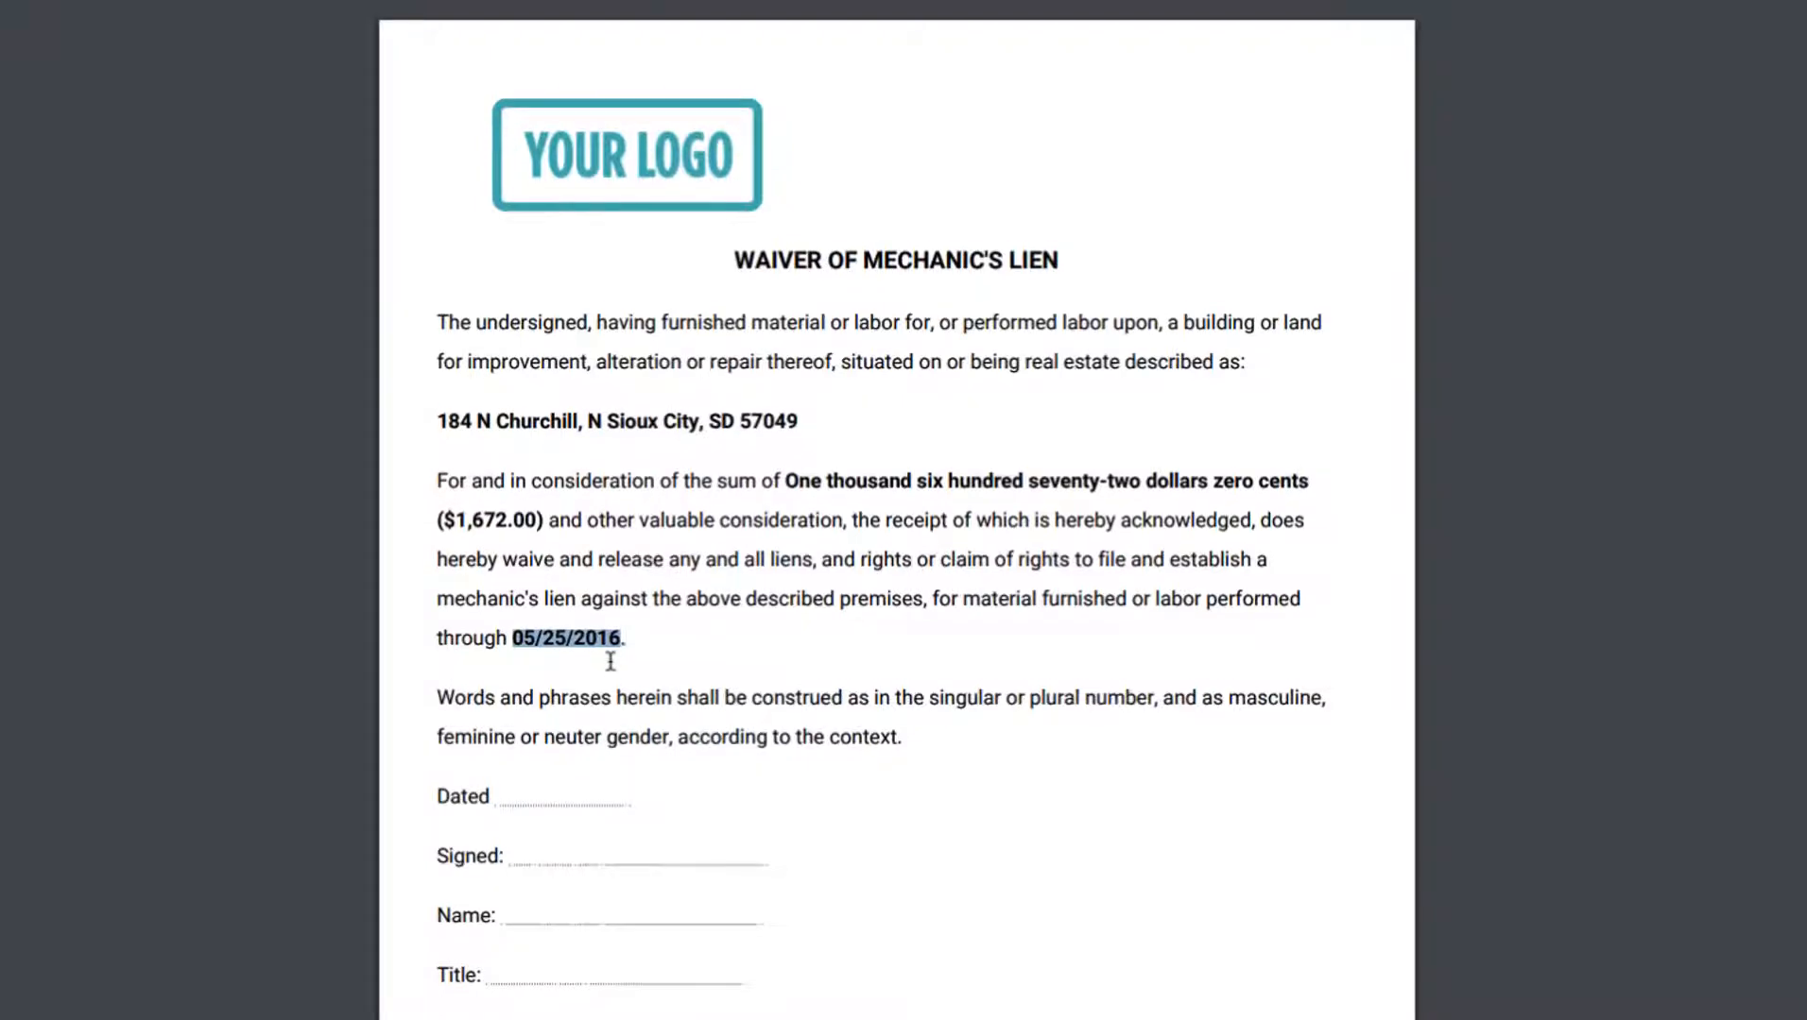
pyautogui.scroll(-2, 609, 662)
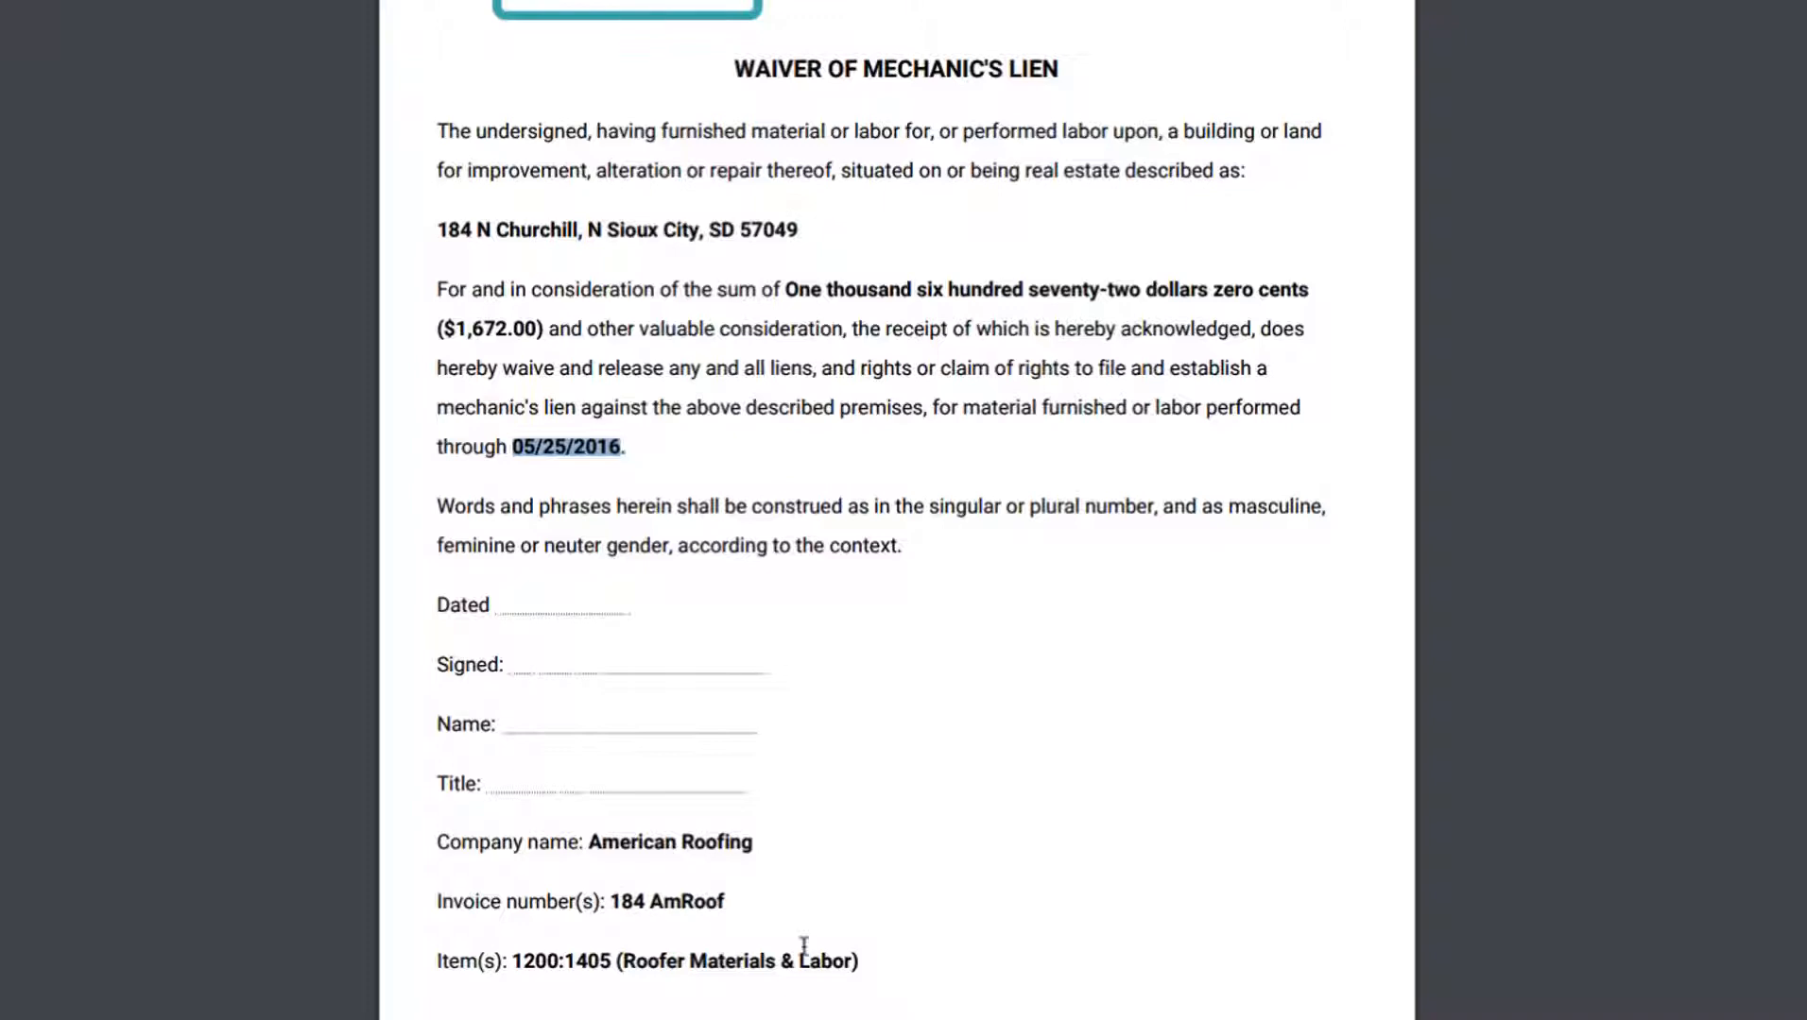
pyautogui.scroll(1, 814, 941)
pyautogui.scroll(2, 813, 941)
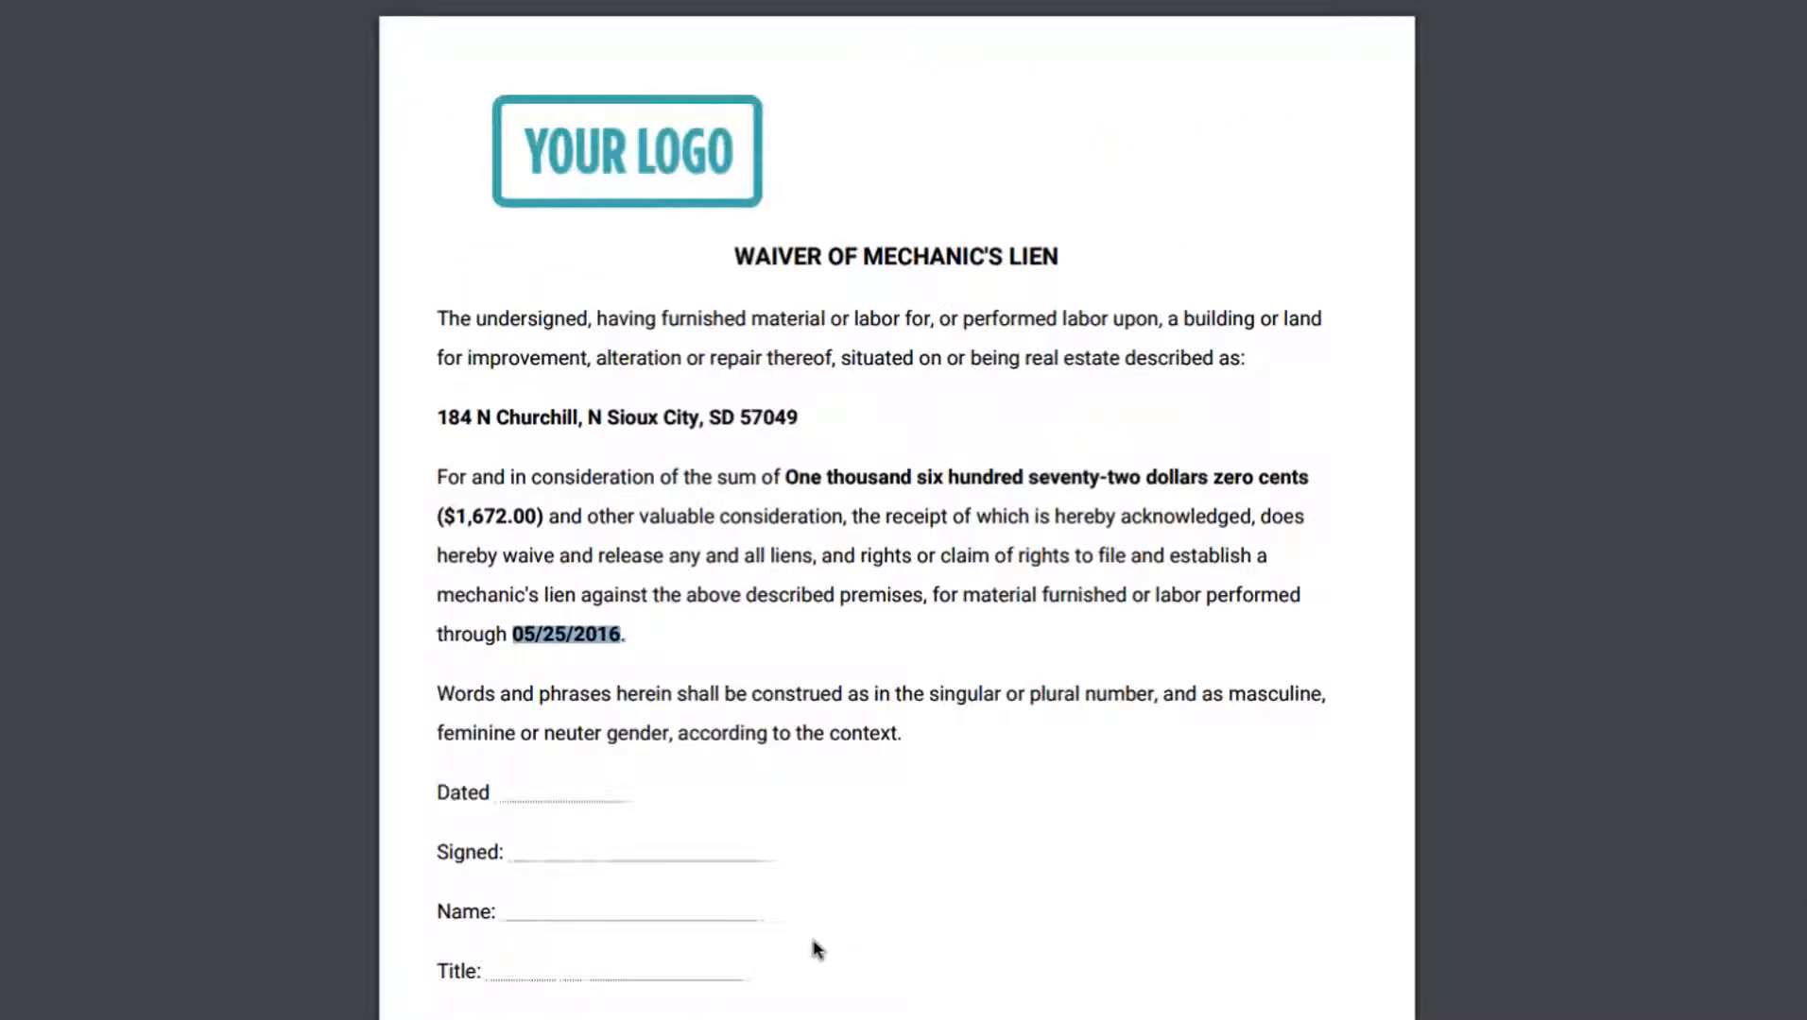
pyautogui.press('super+w')
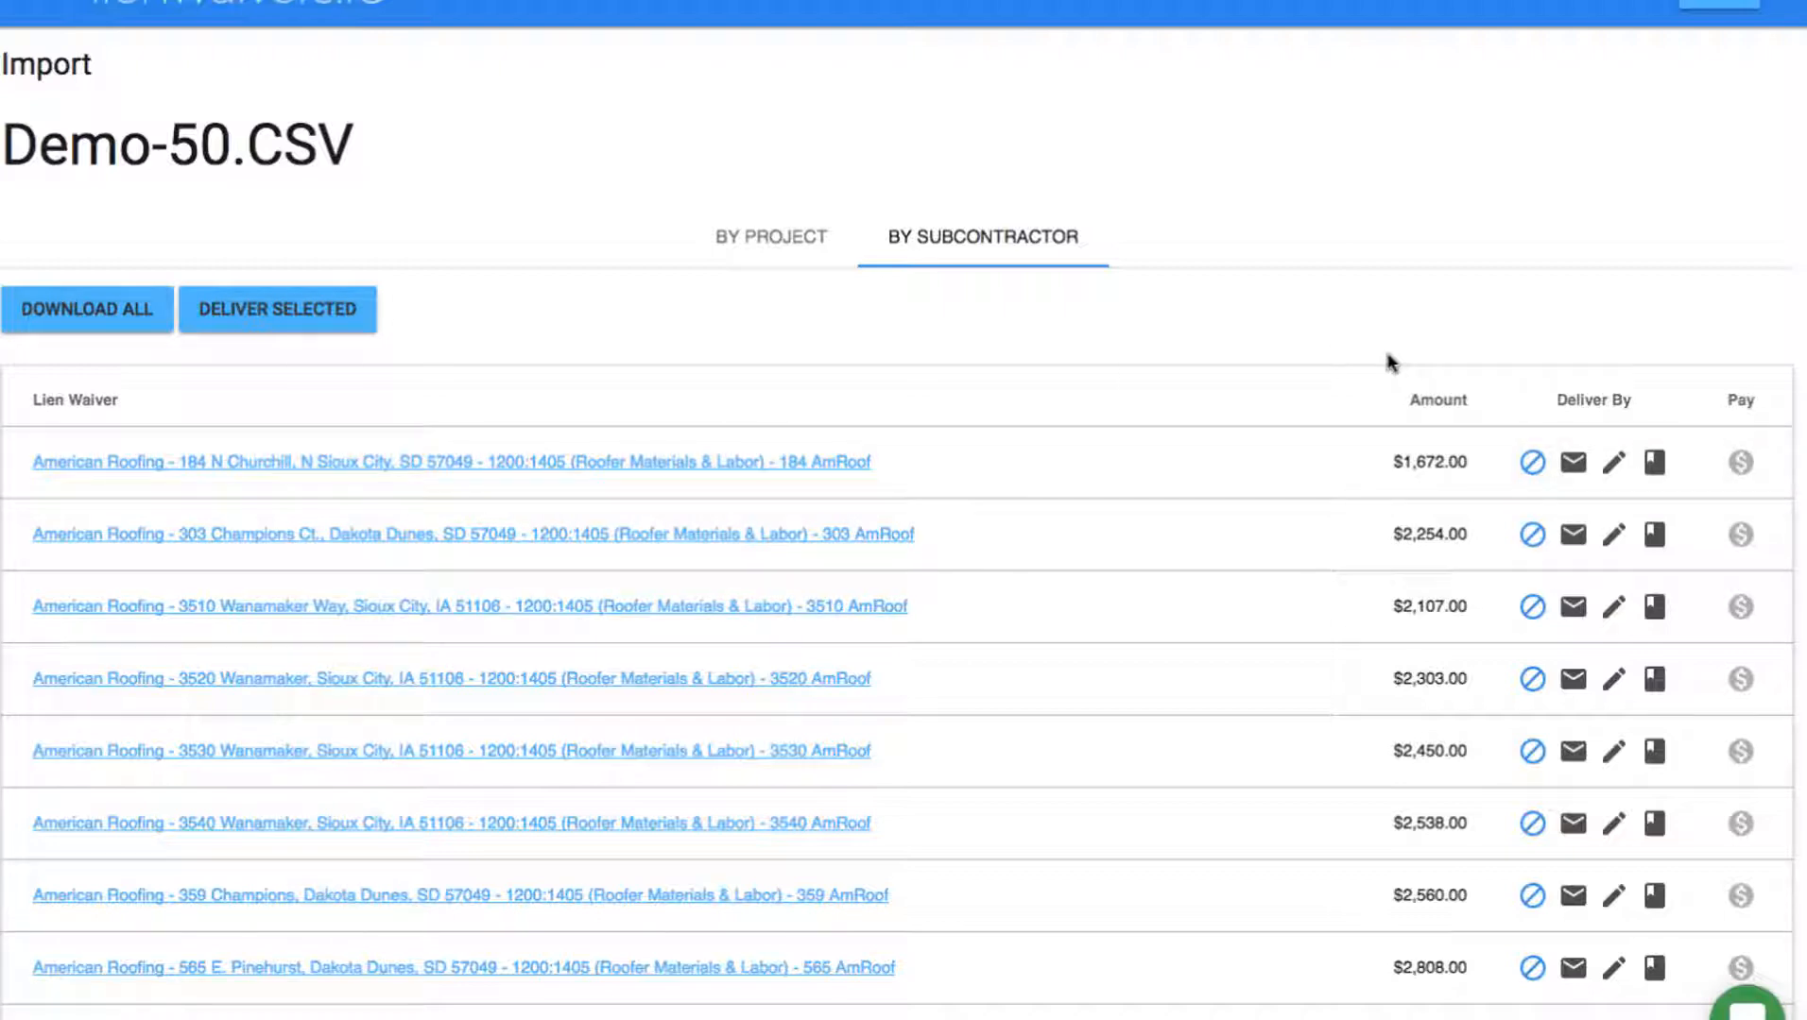
# Deliver the first waiver by email with signature required and payment off, then open the Subcontractor Dashboard.
pyautogui.click(1570, 469)
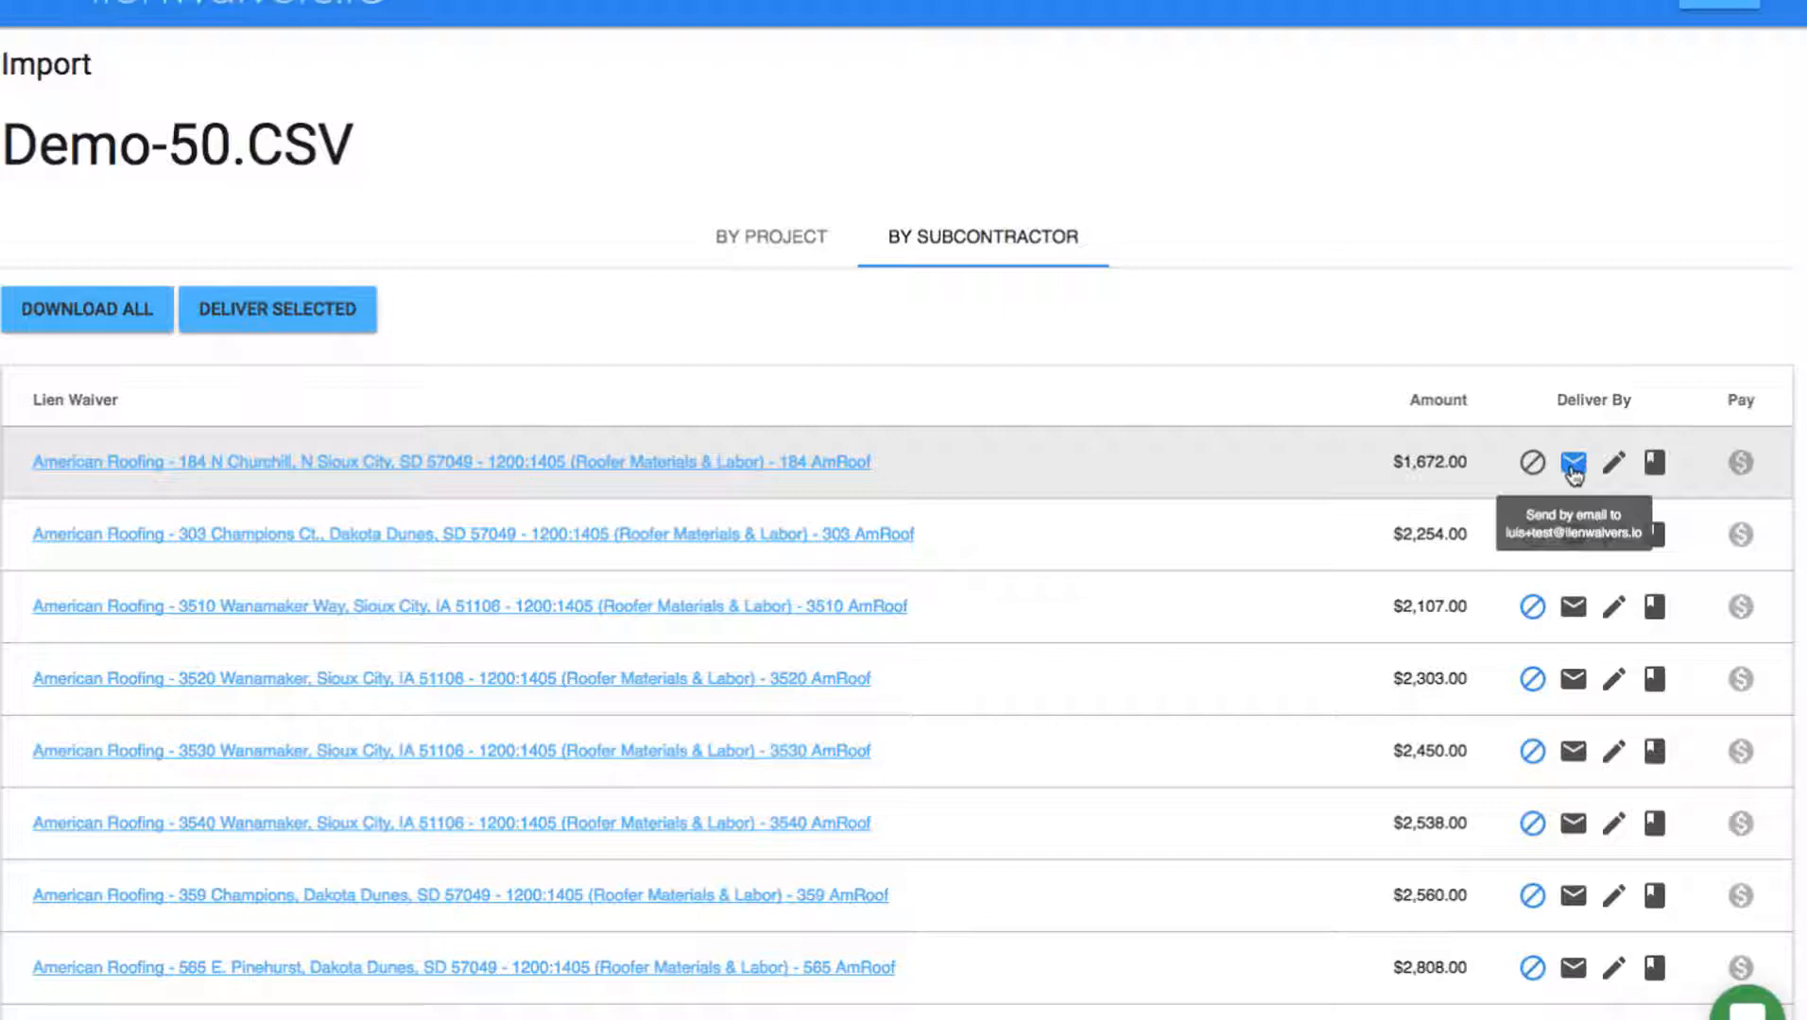
pyautogui.click(1611, 468)
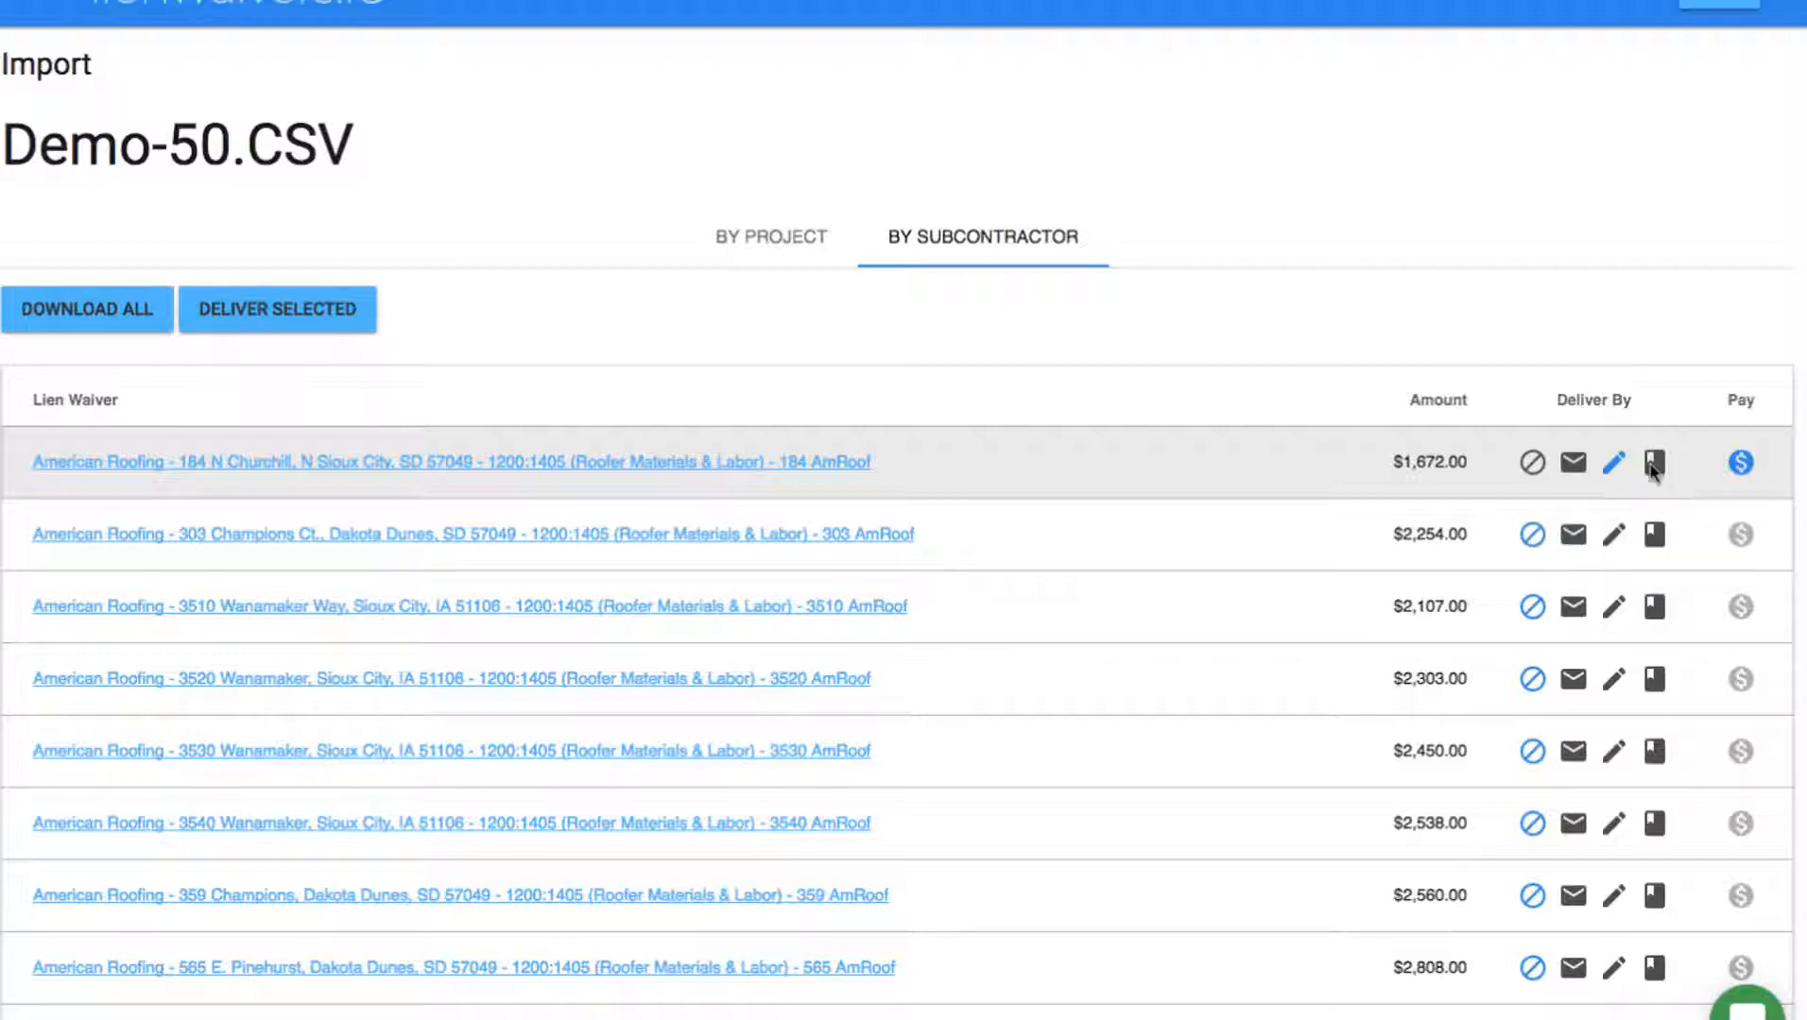
pyautogui.click(1741, 464)
pyautogui.click(314, 317)
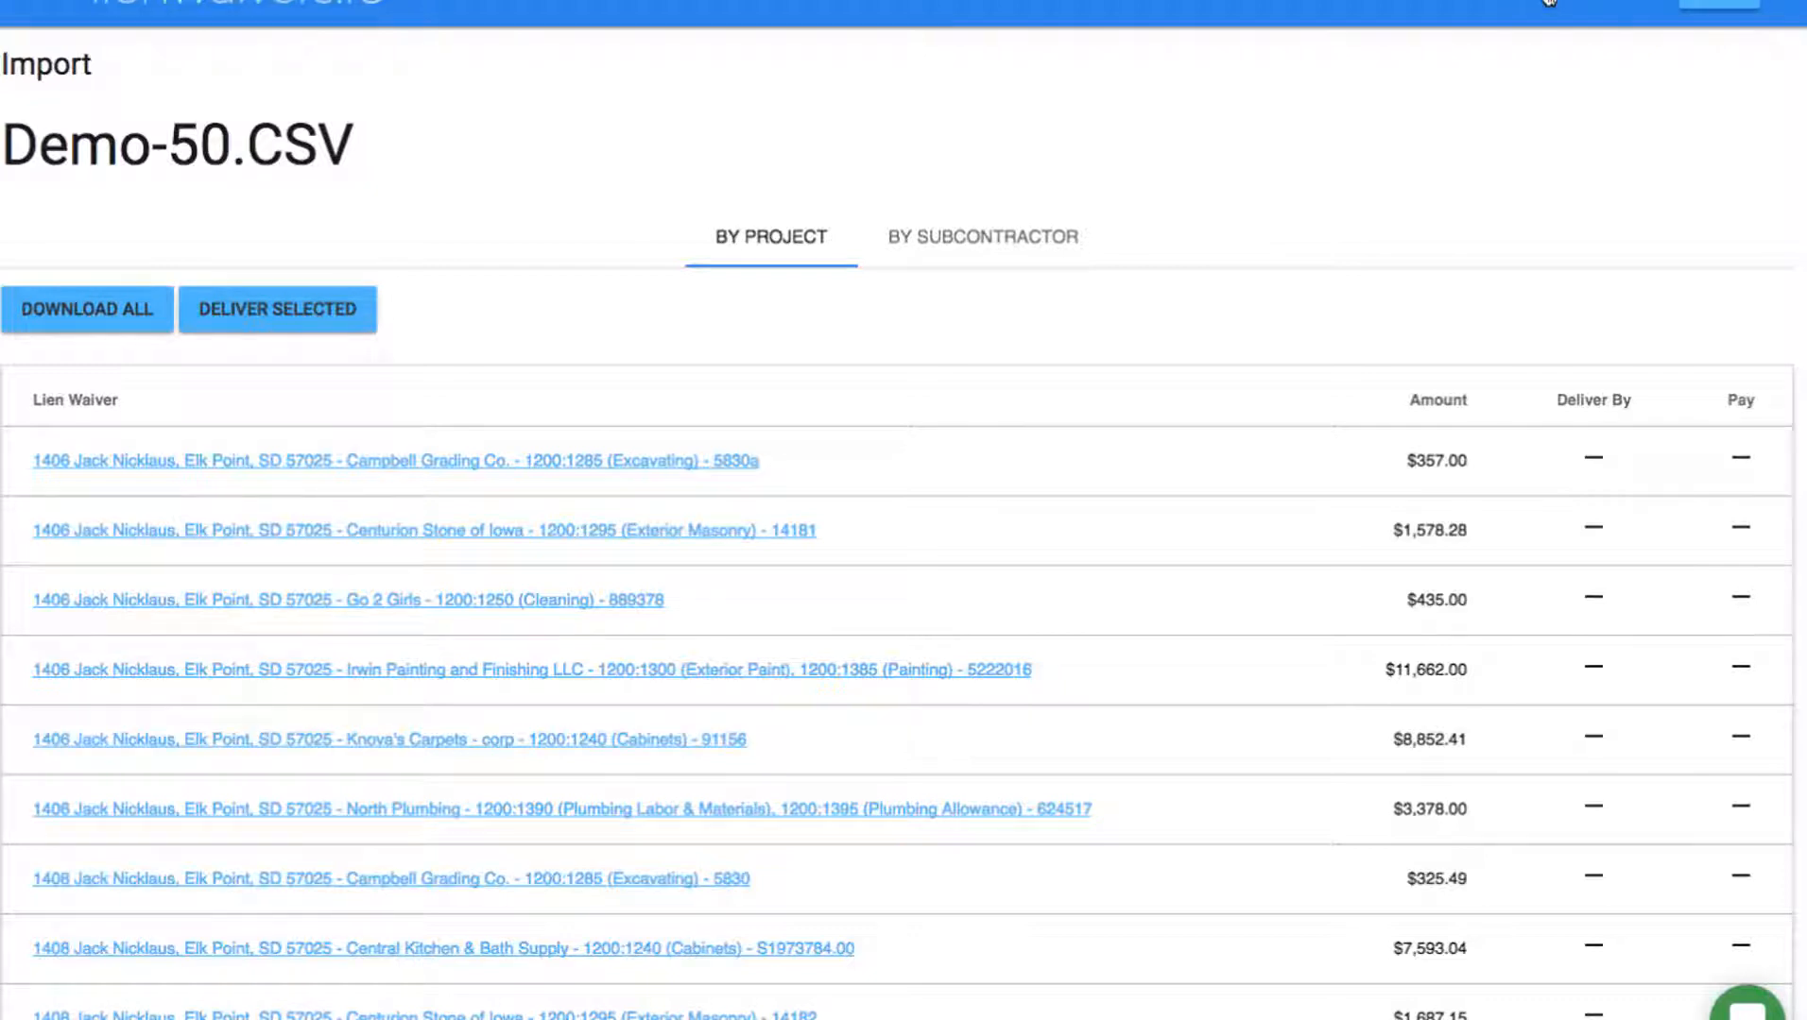
pyautogui.click(1550, 1)
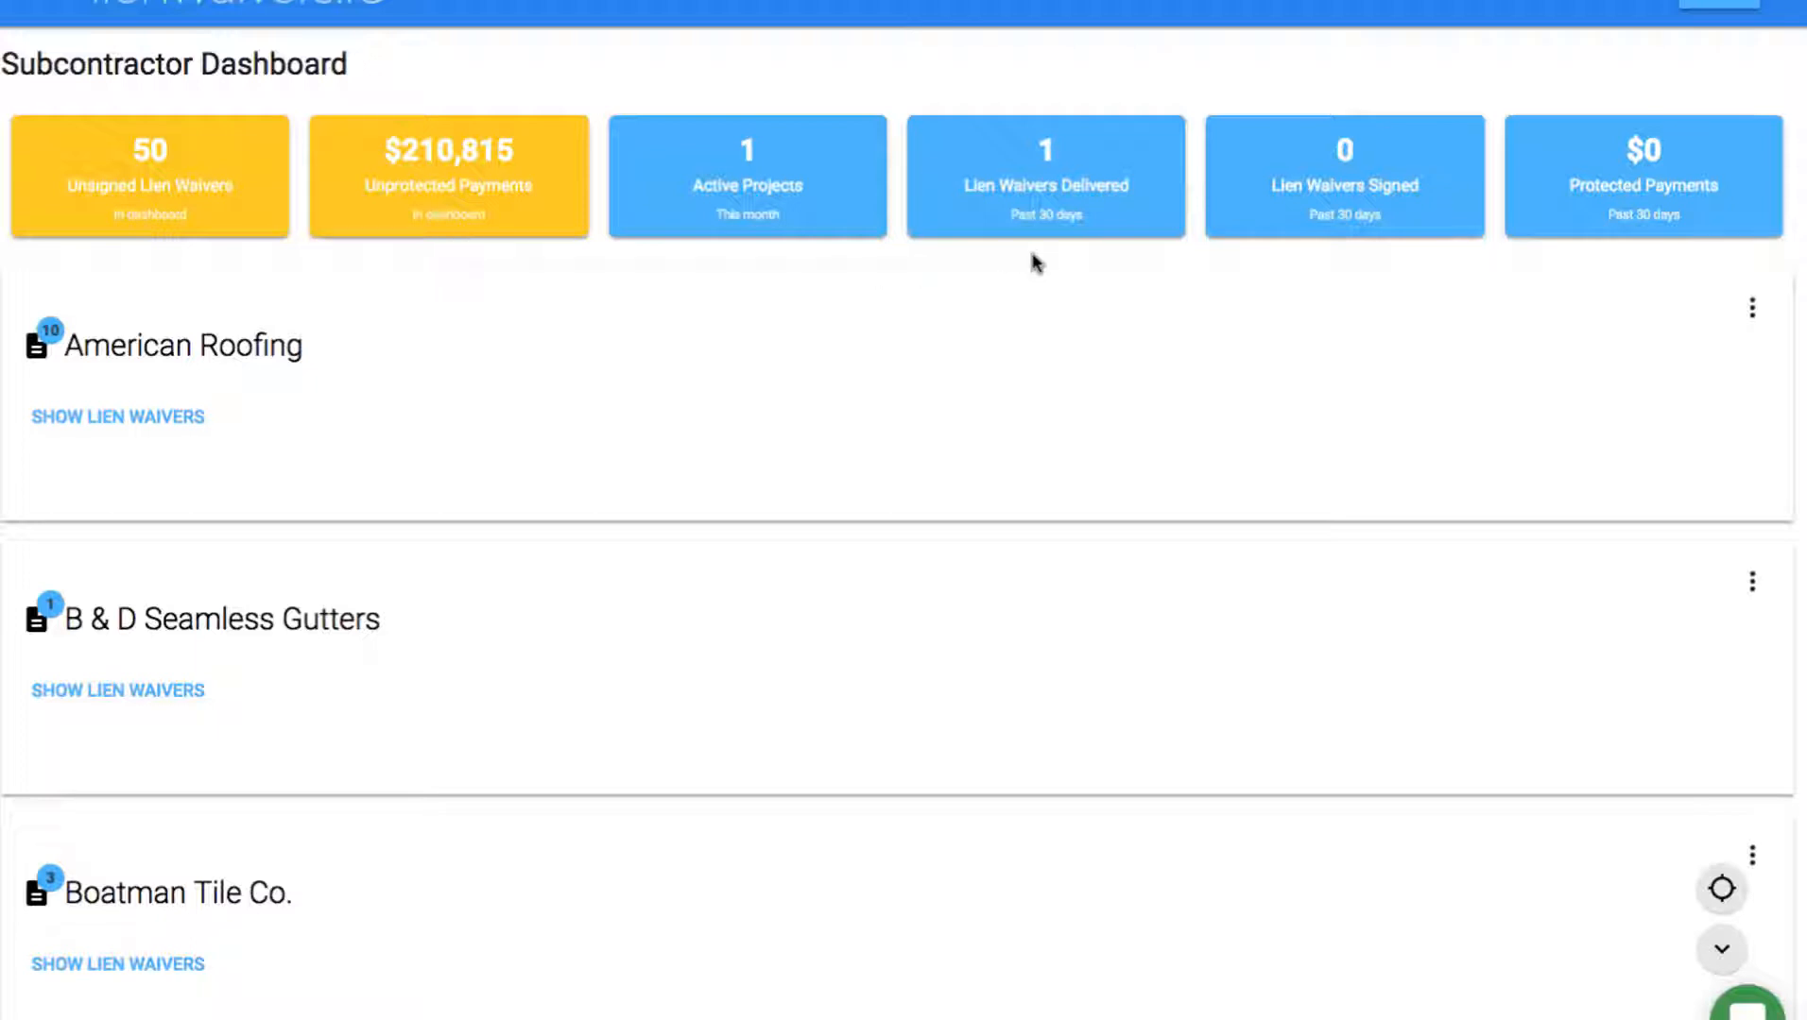
pyautogui.click(101, 423)
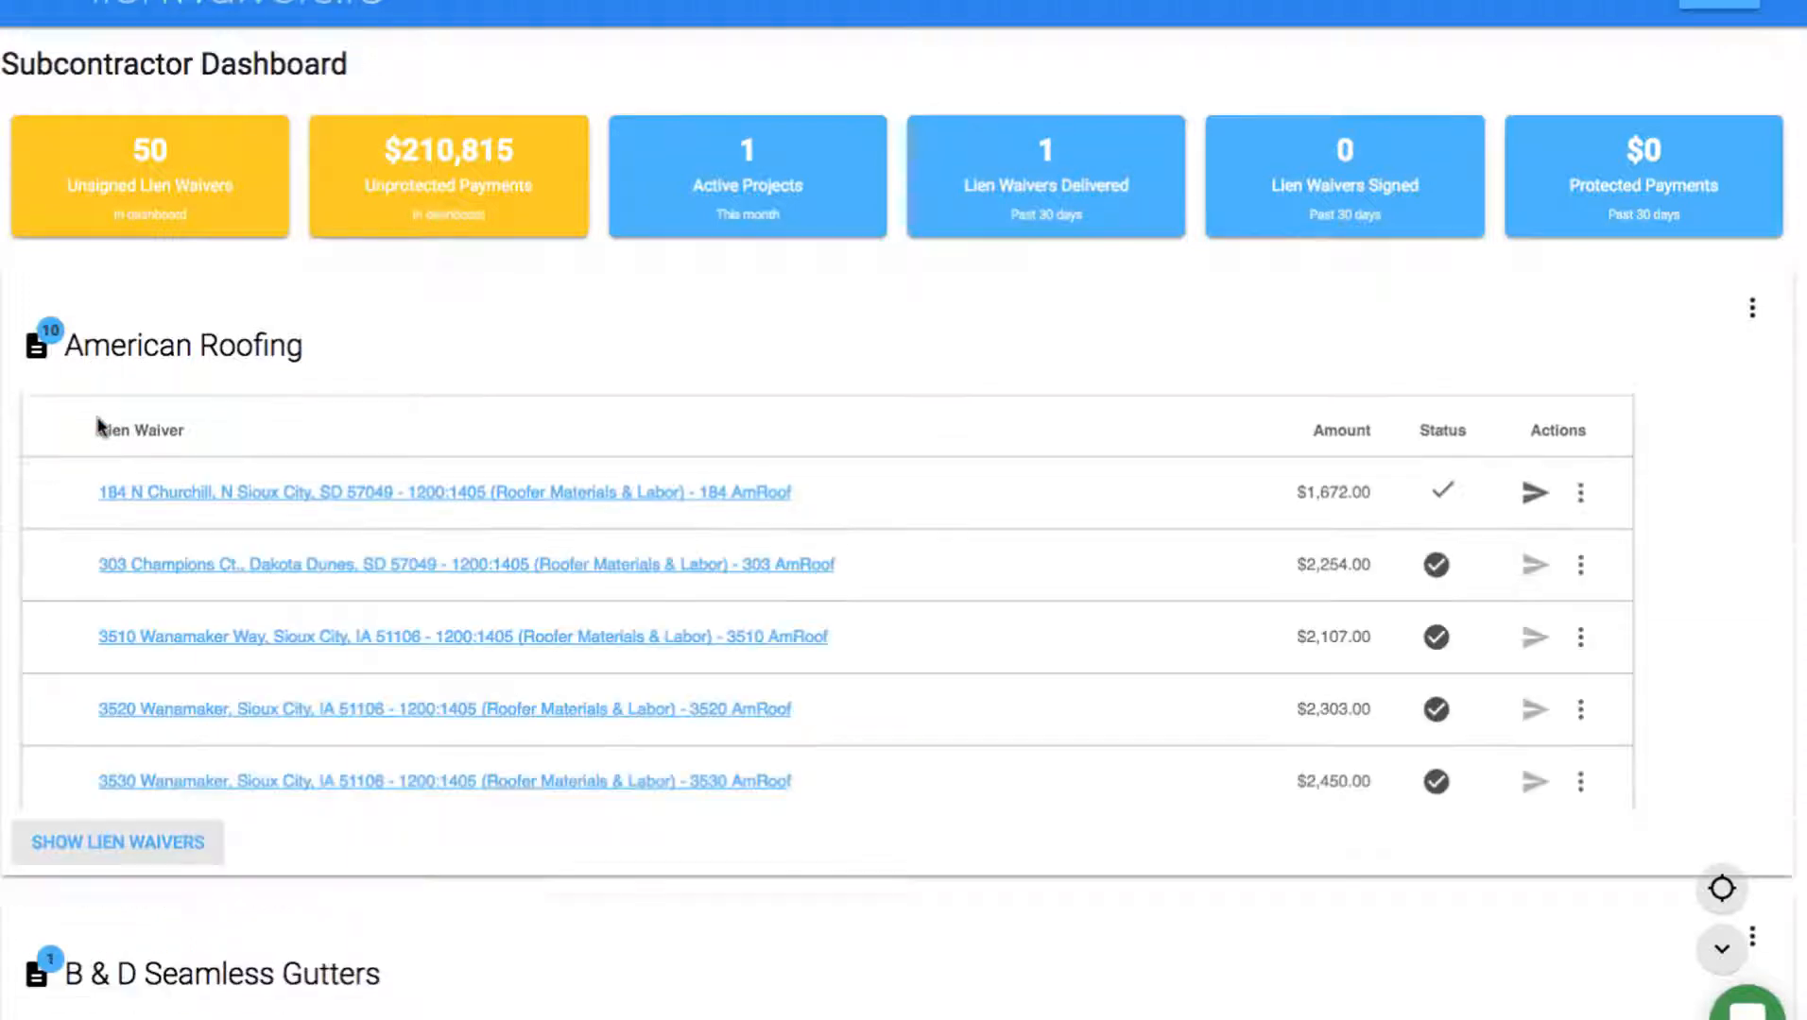
pyautogui.scroll(-2, 101, 423)
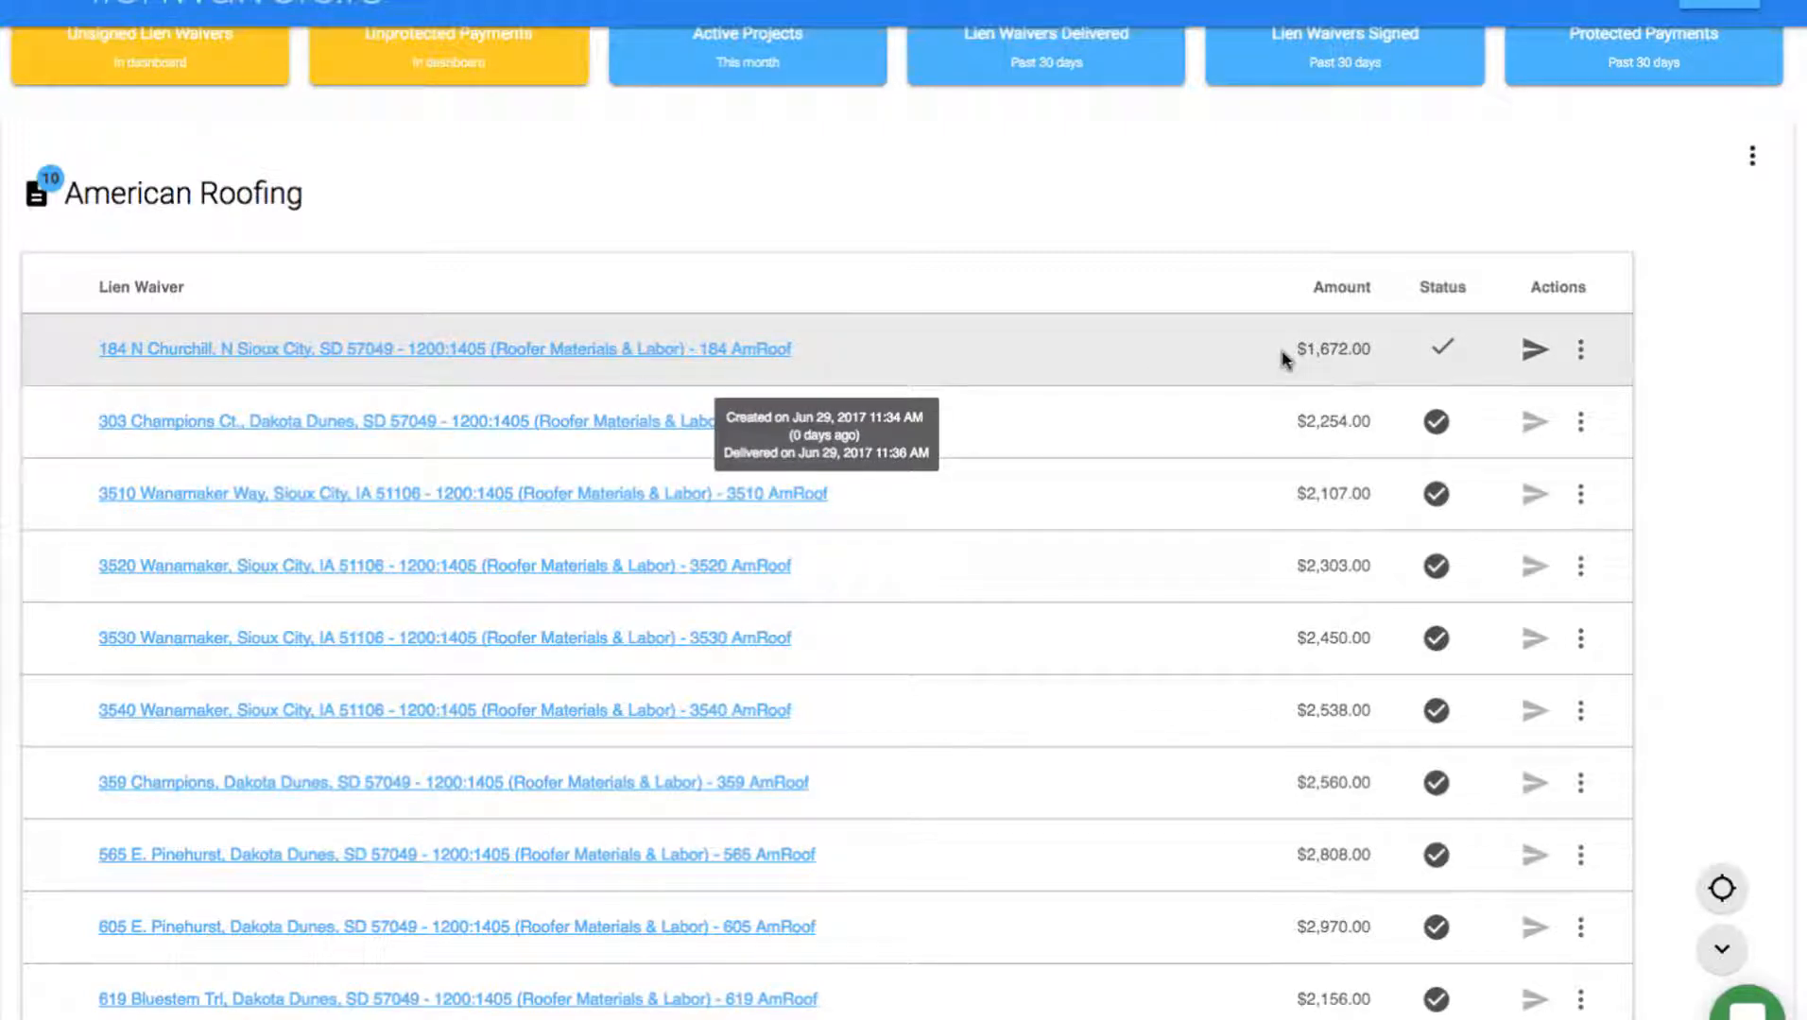
pyautogui.moveTo(1440, 350)
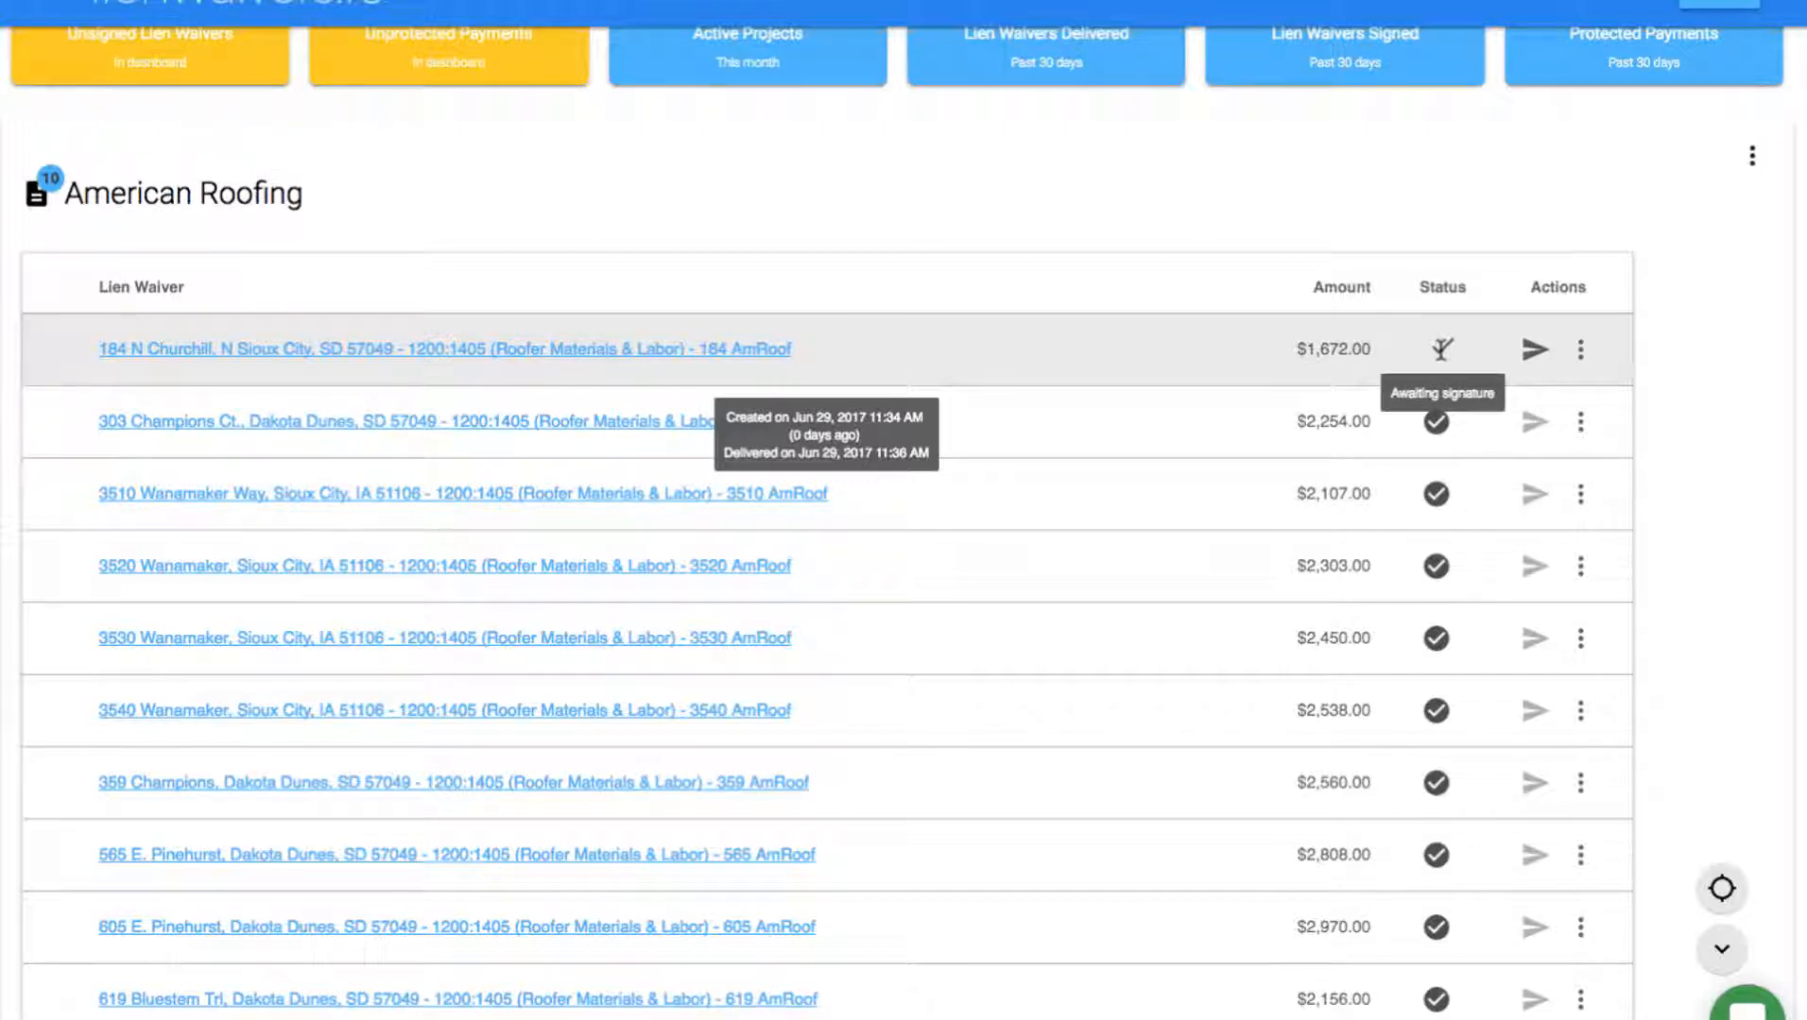
pyautogui.hotkey('ctrl', 'Tab')
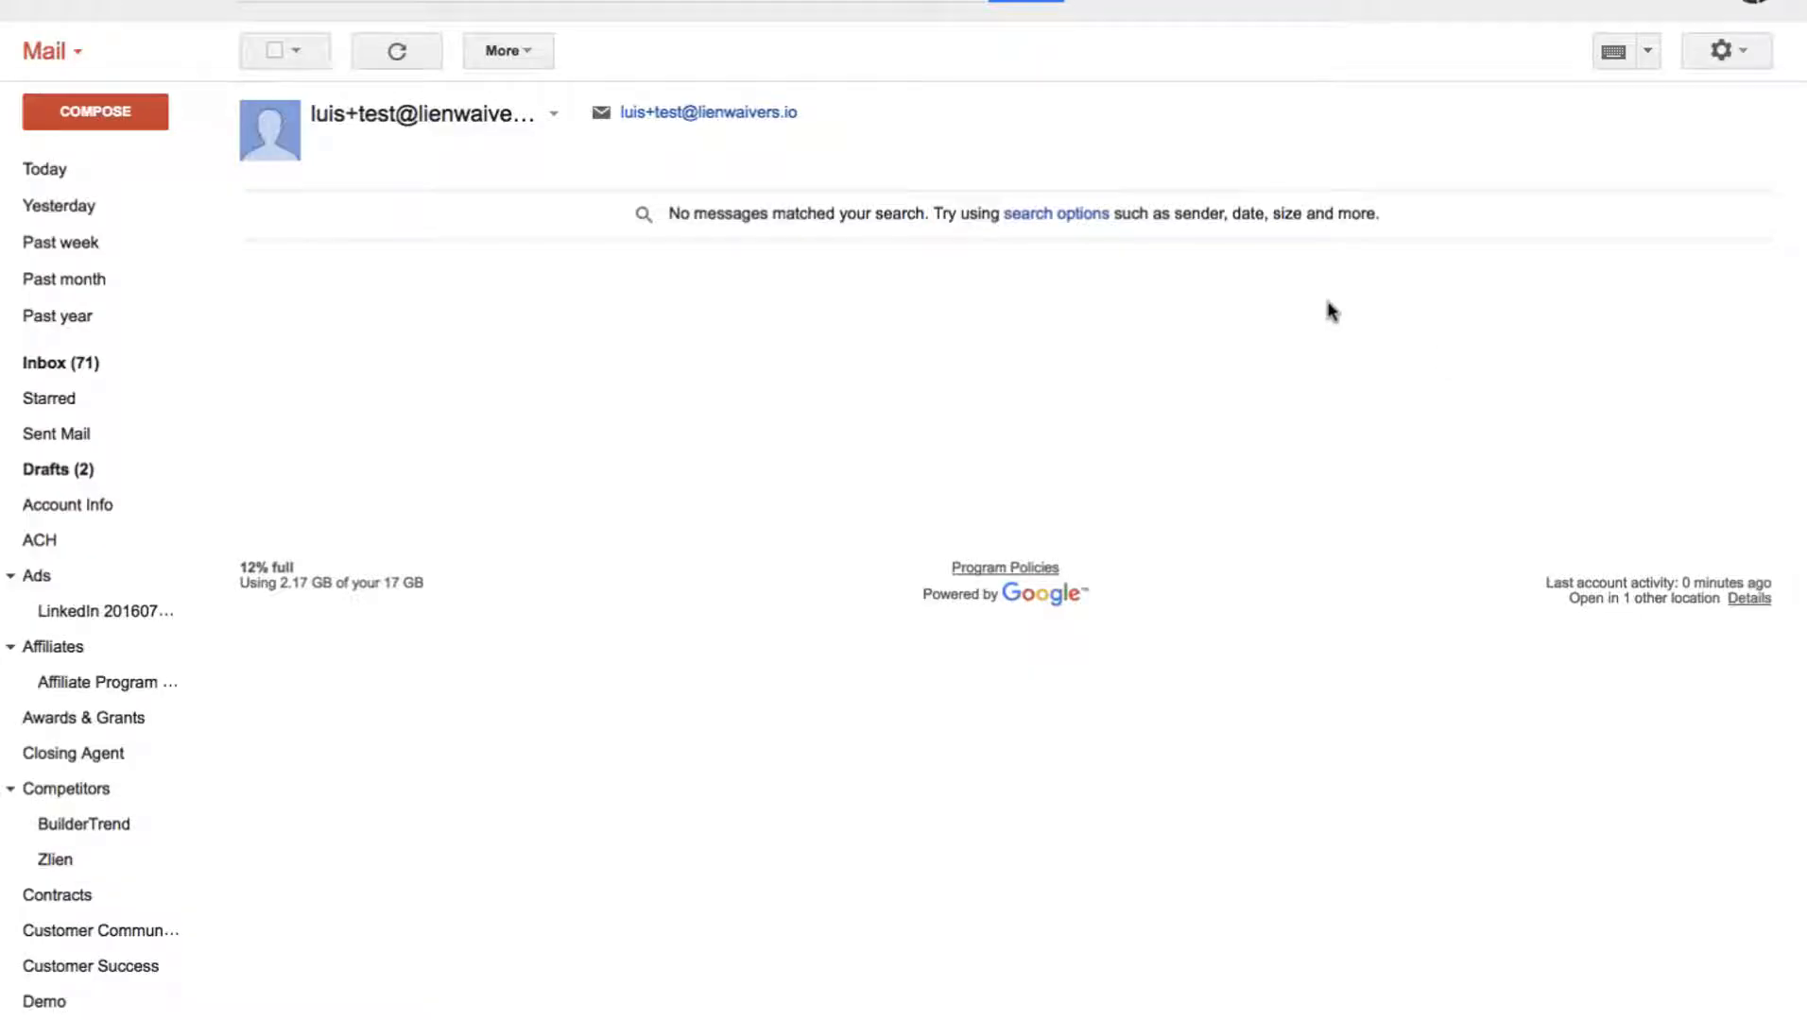
# Refresh Gmail, open the 'sent you a lien waiver' email, and follow its Review & Sign button.
pyautogui.click(416, 50)
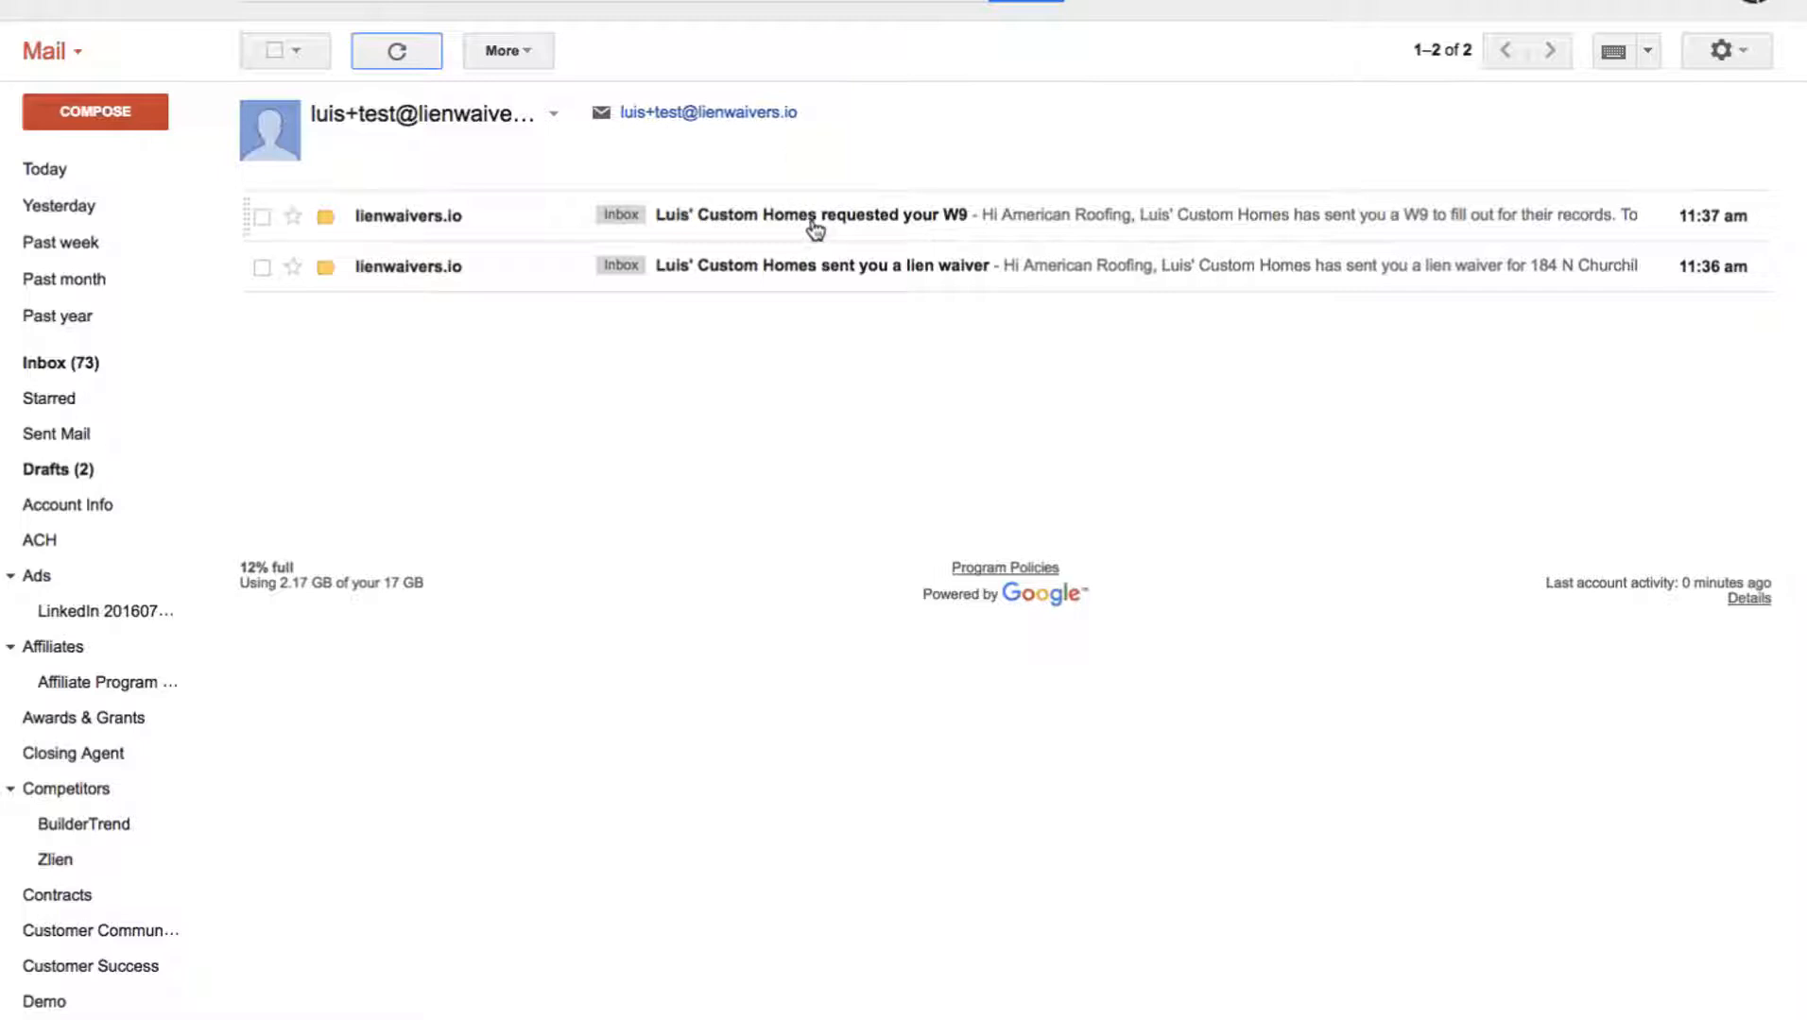
pyautogui.click(761, 269)
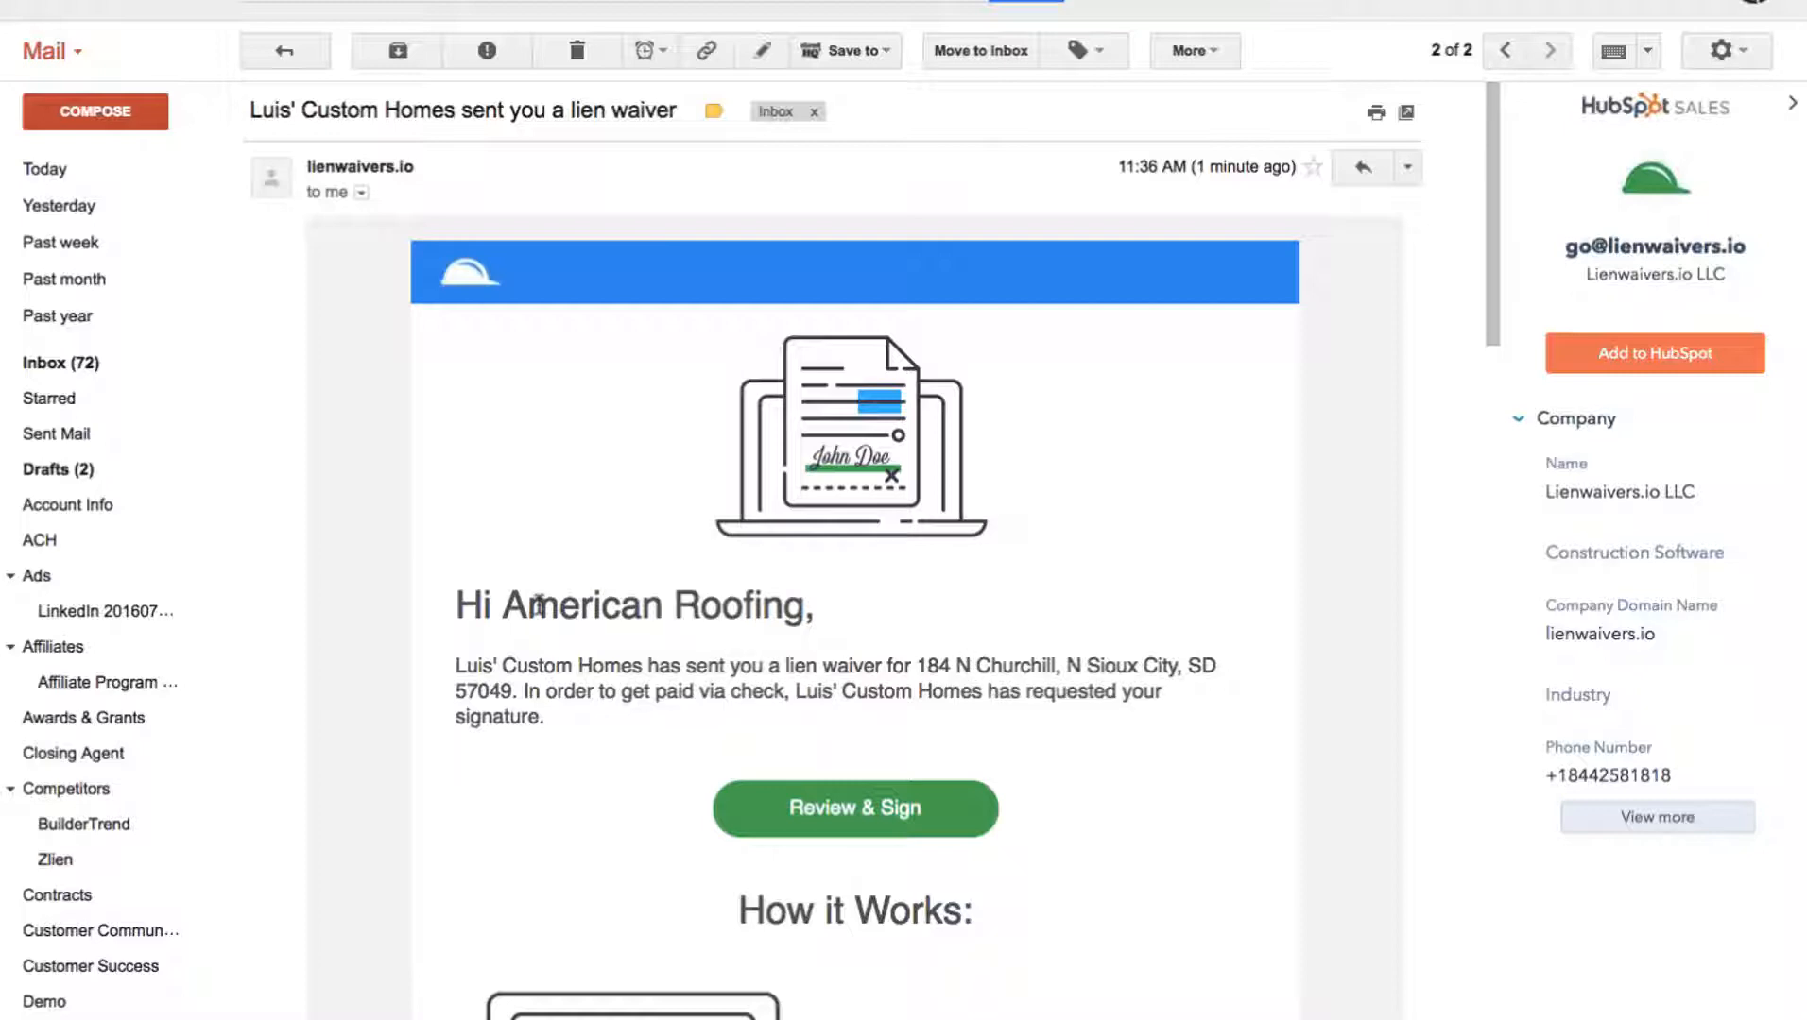
pyautogui.scroll(-4, 743, 612)
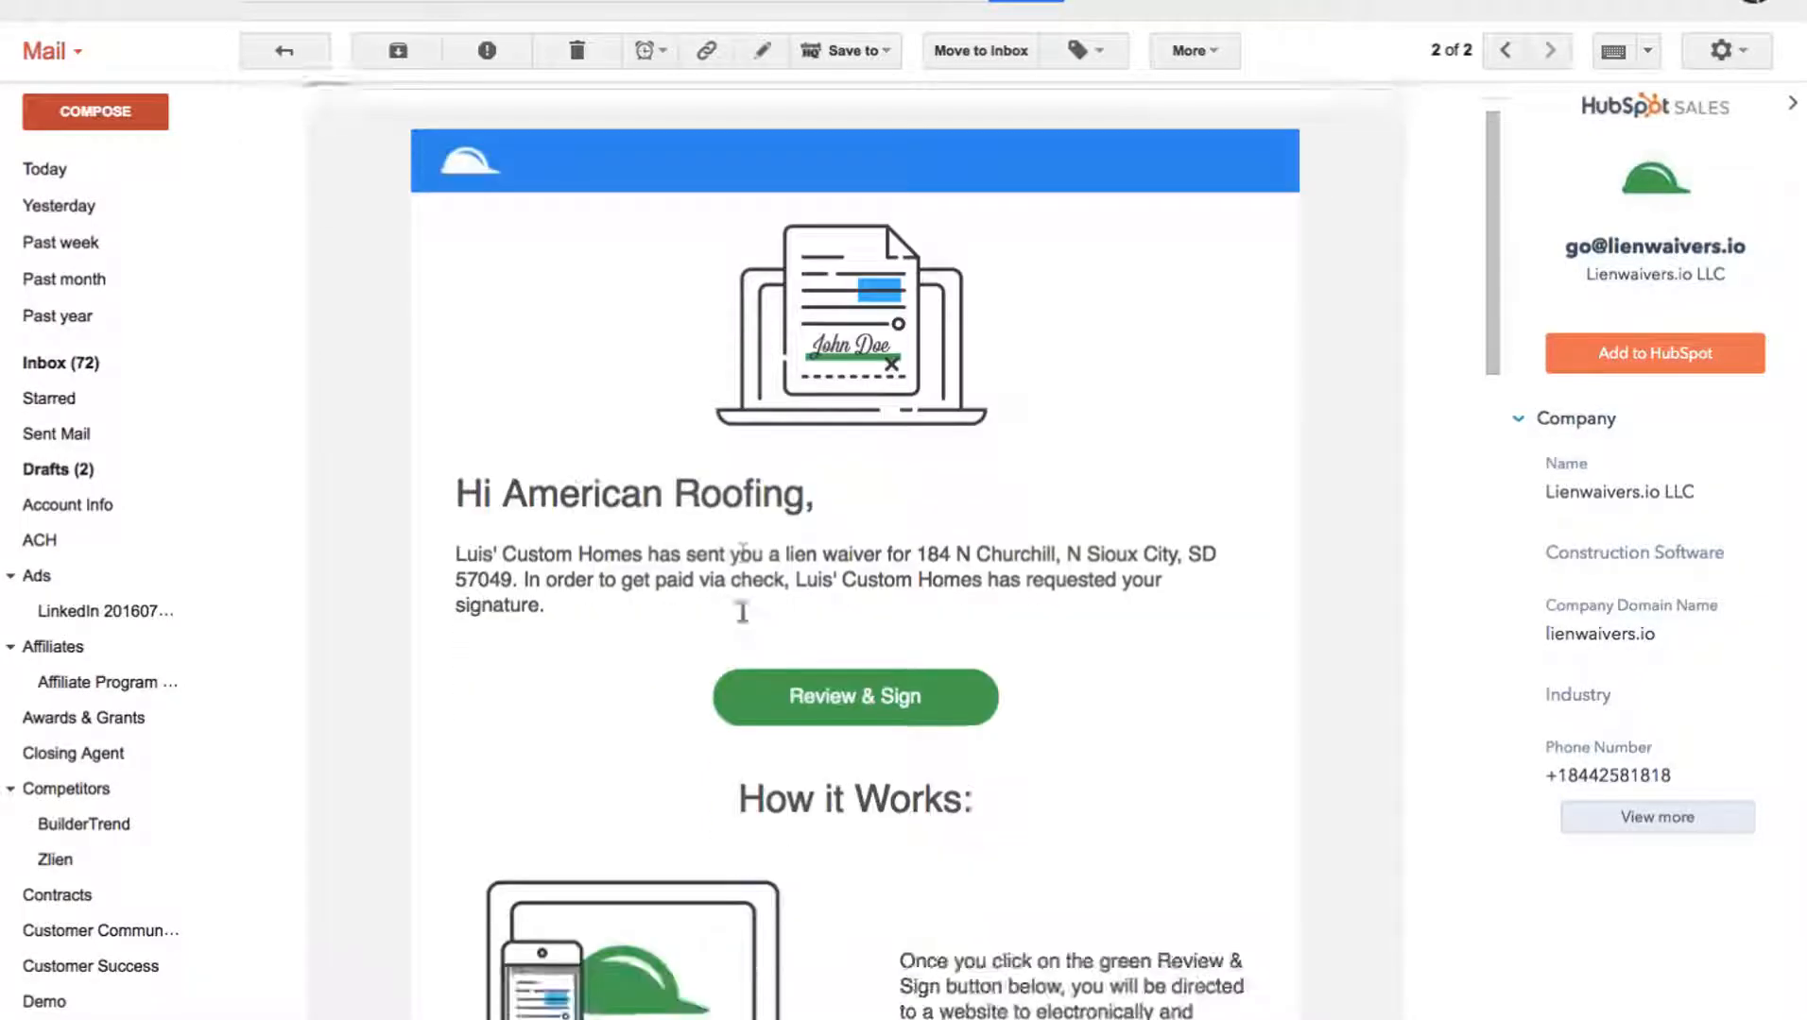
pyautogui.scroll(-2, 743, 612)
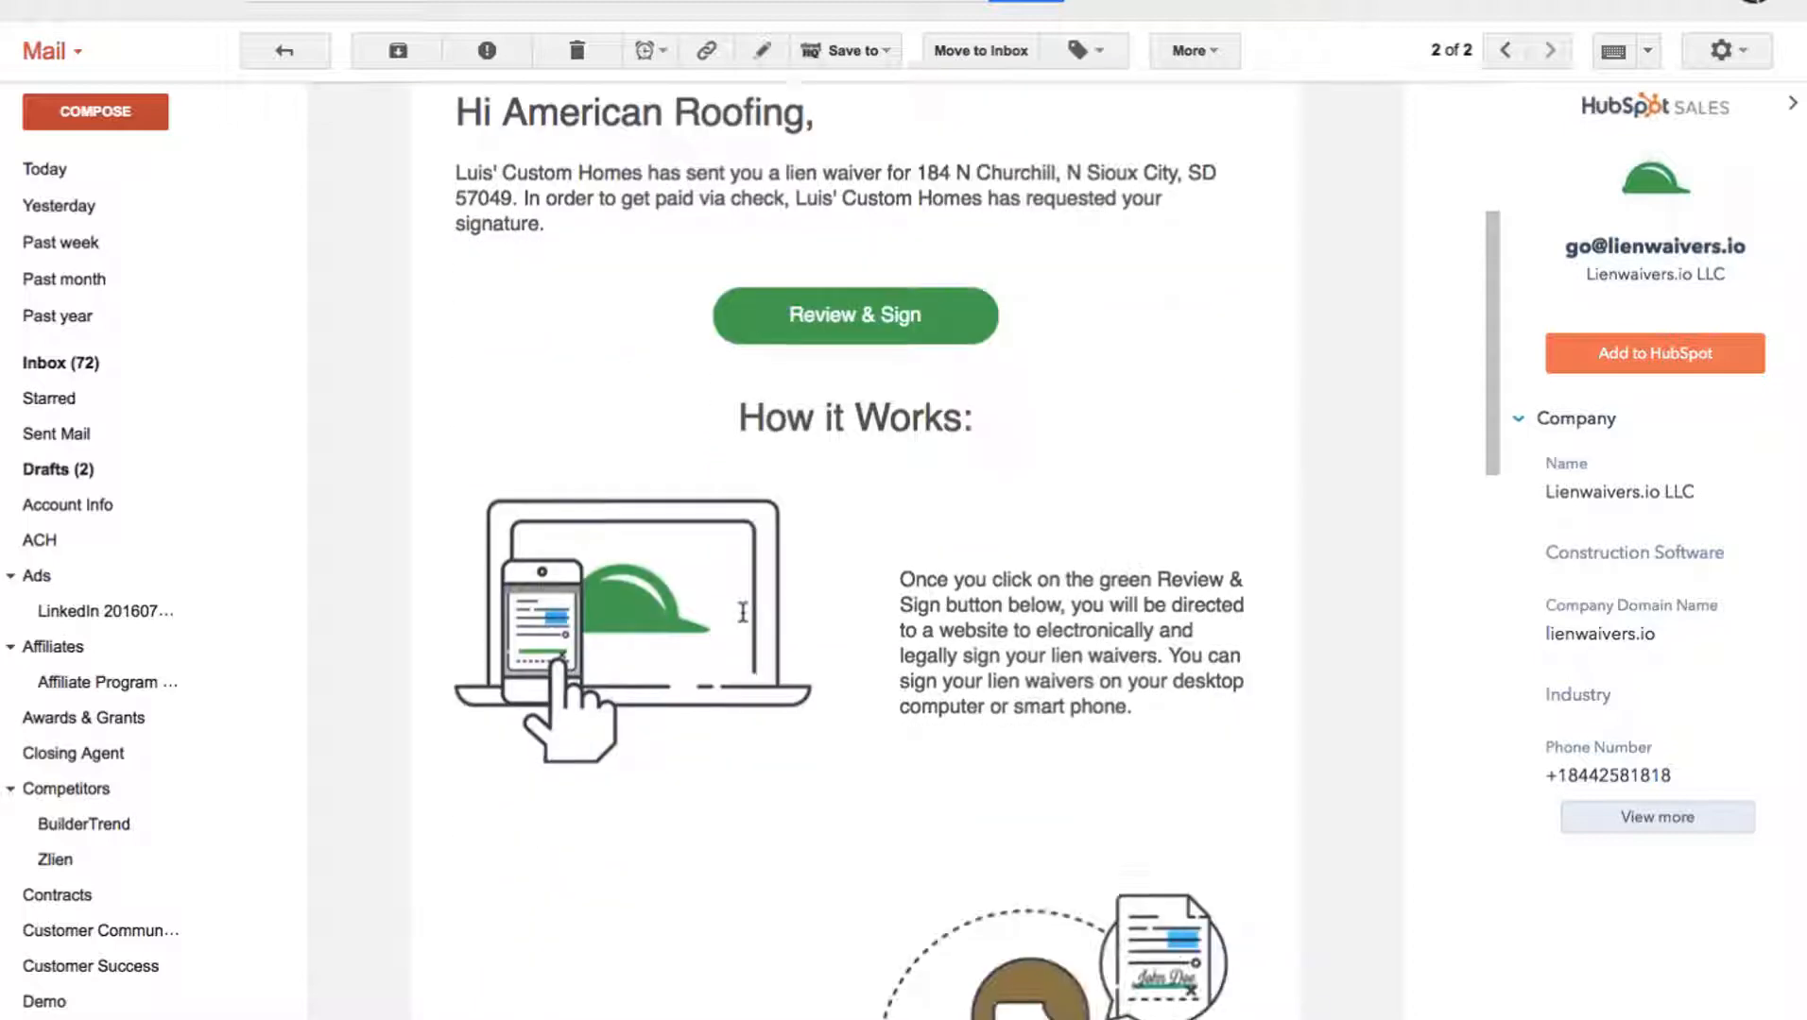
pyautogui.scroll(3, 742, 612)
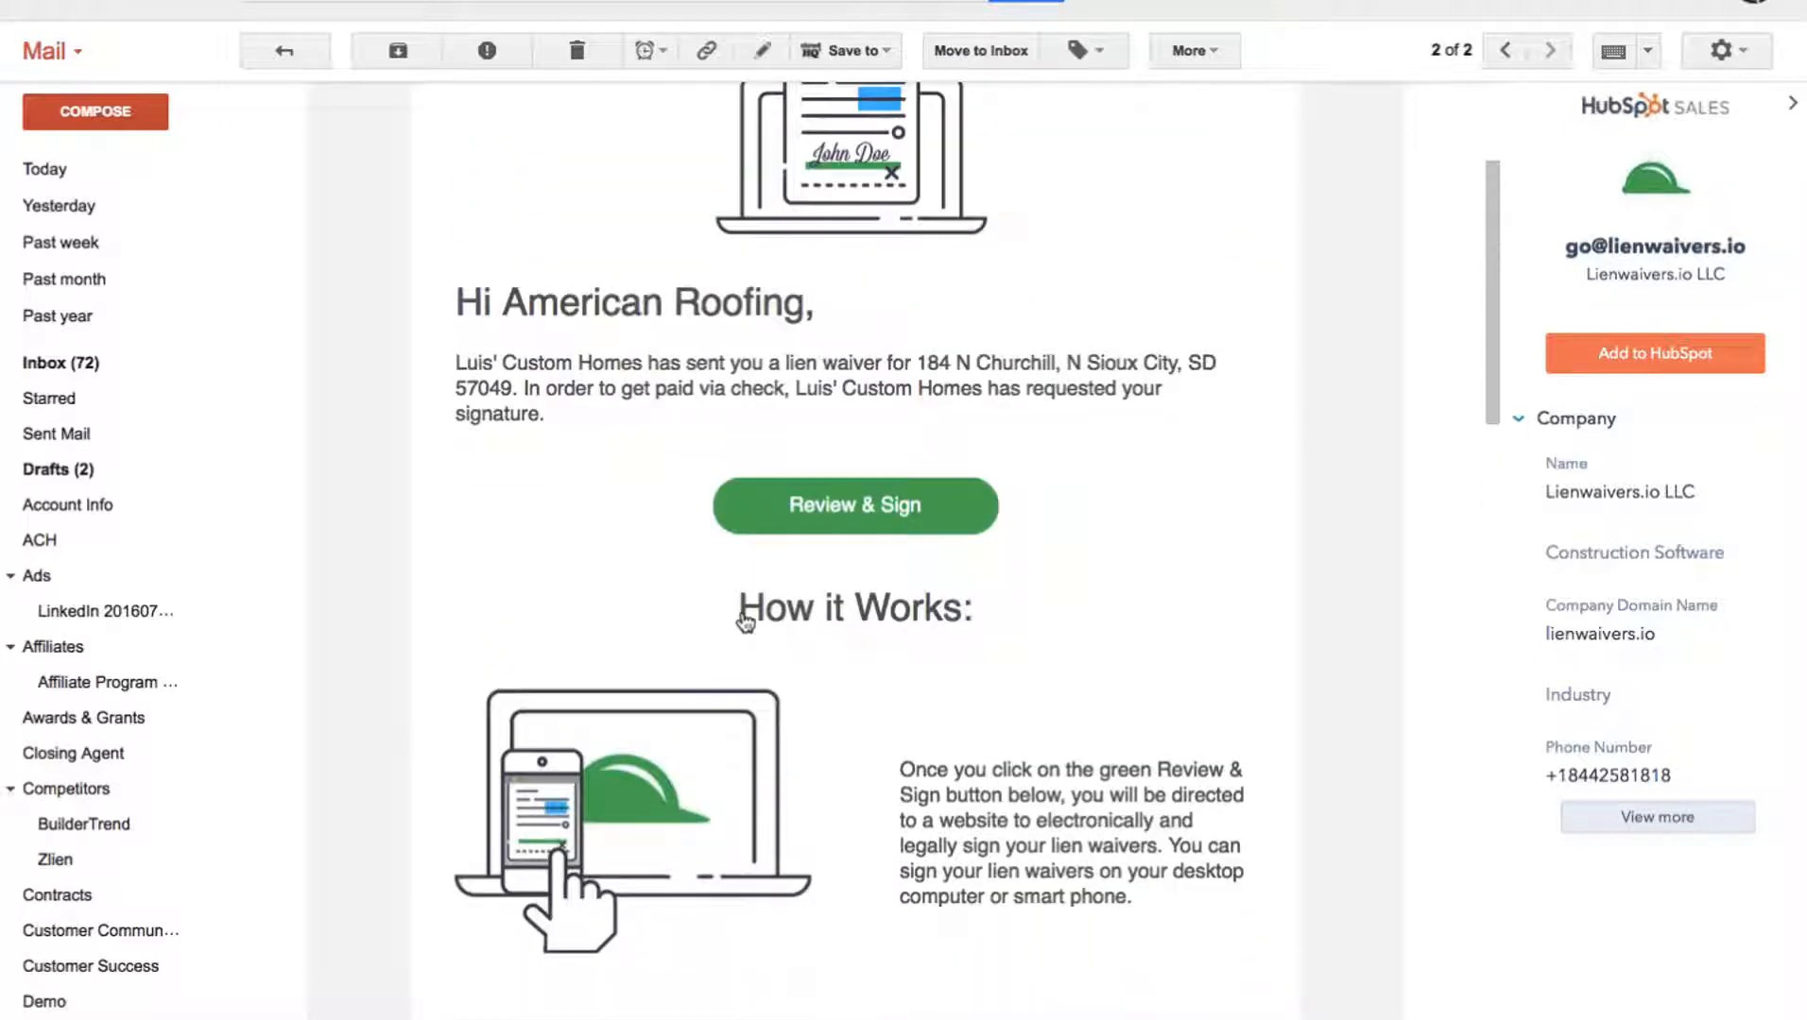
pyautogui.click(856, 507)
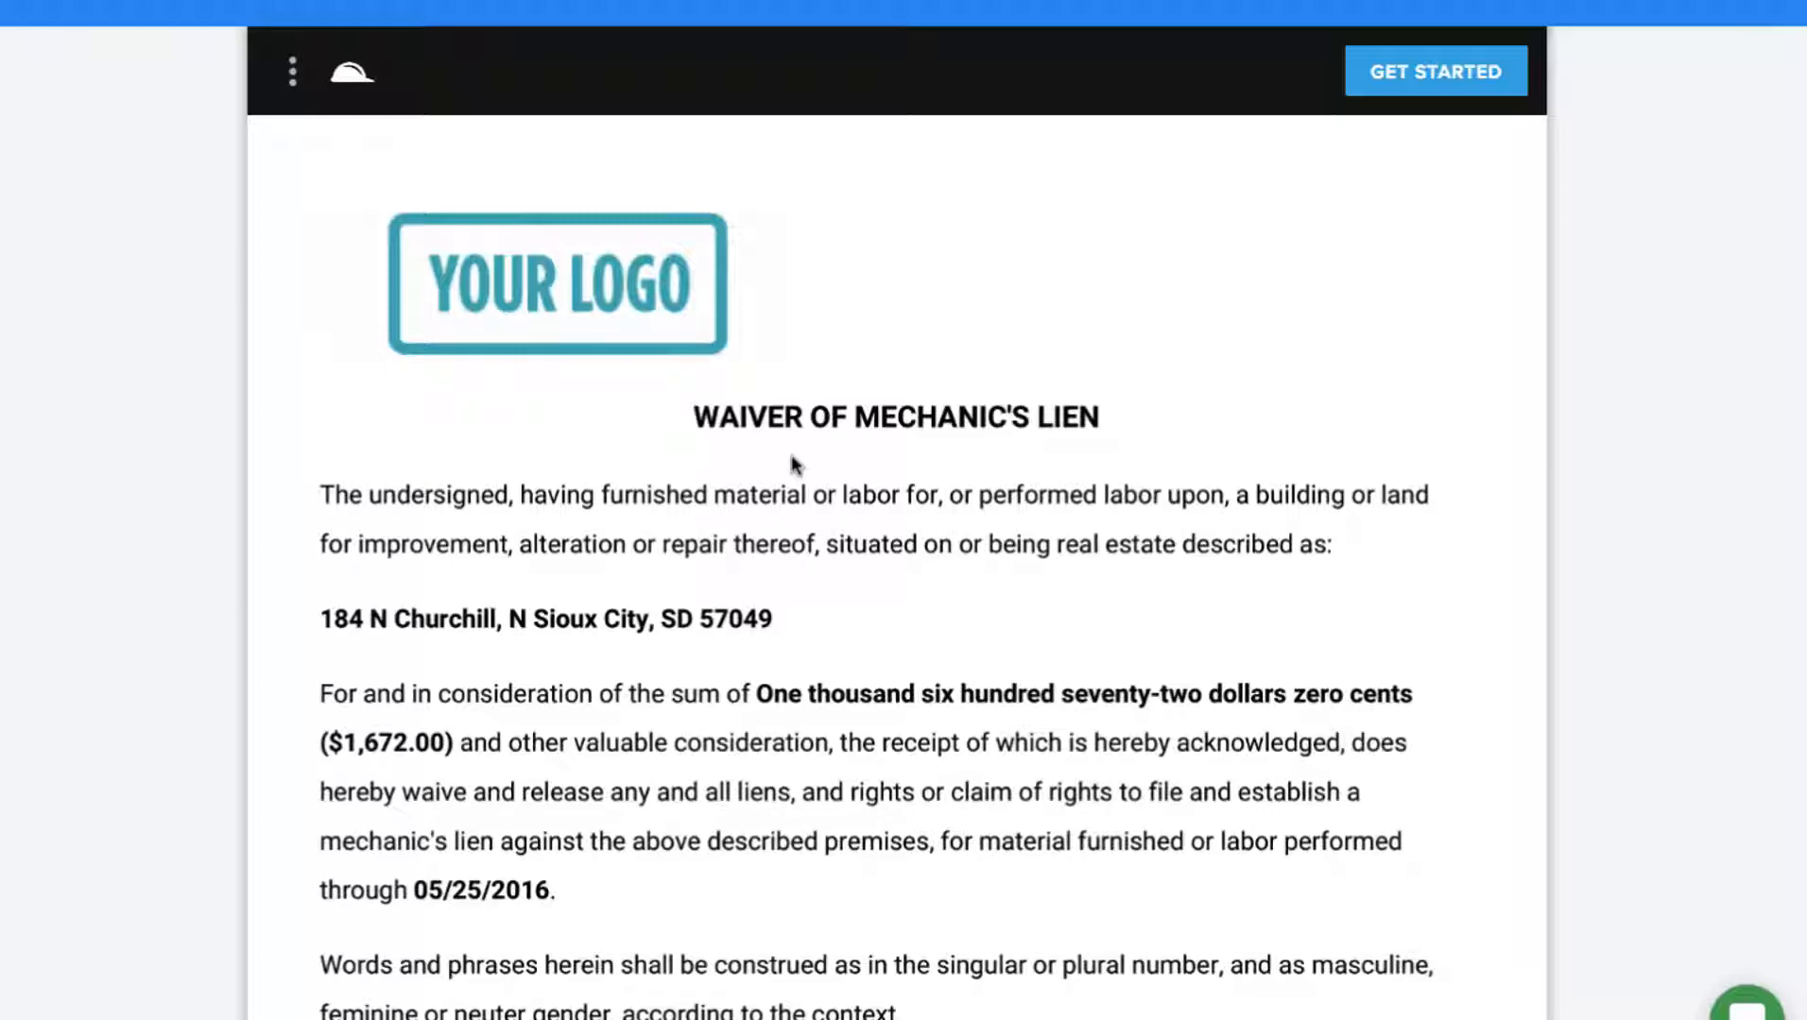
# Scroll to the waiver's signature line and open the Create Signature window.
pyautogui.scroll(-3, 790, 455)
pyautogui.scroll(-2, 793, 465)
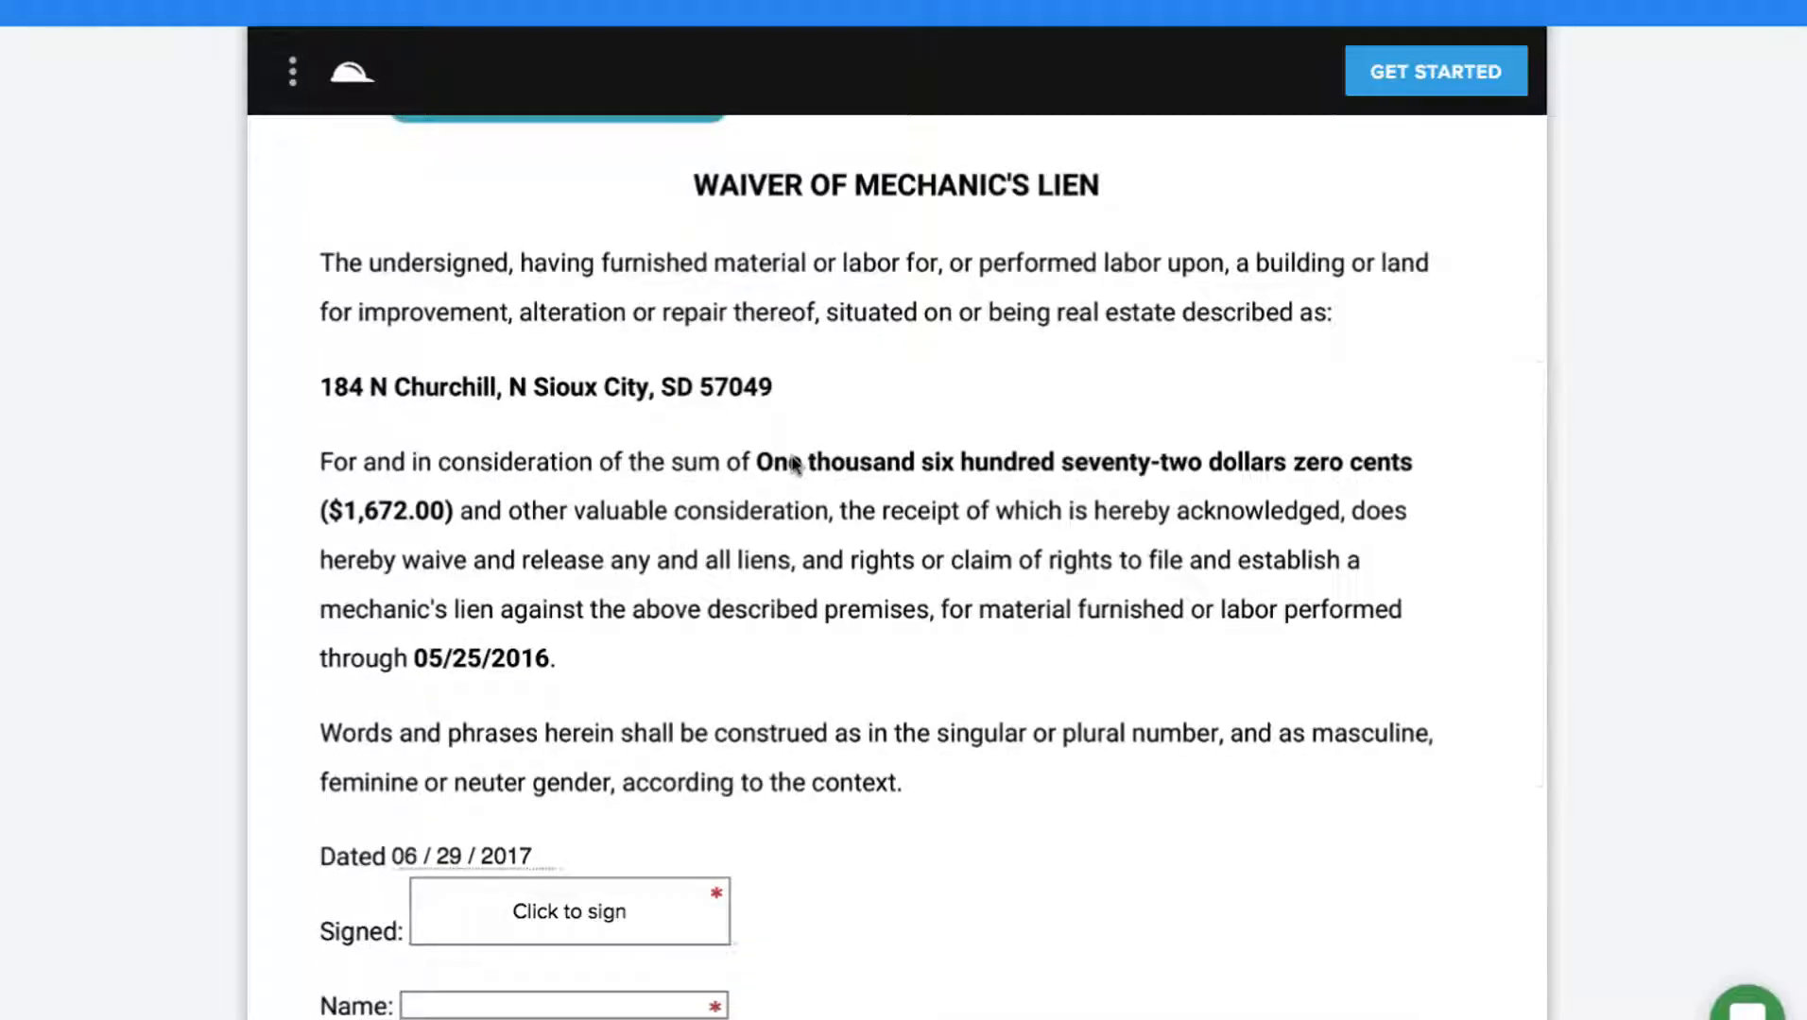
pyautogui.scroll(-1, 678, 371)
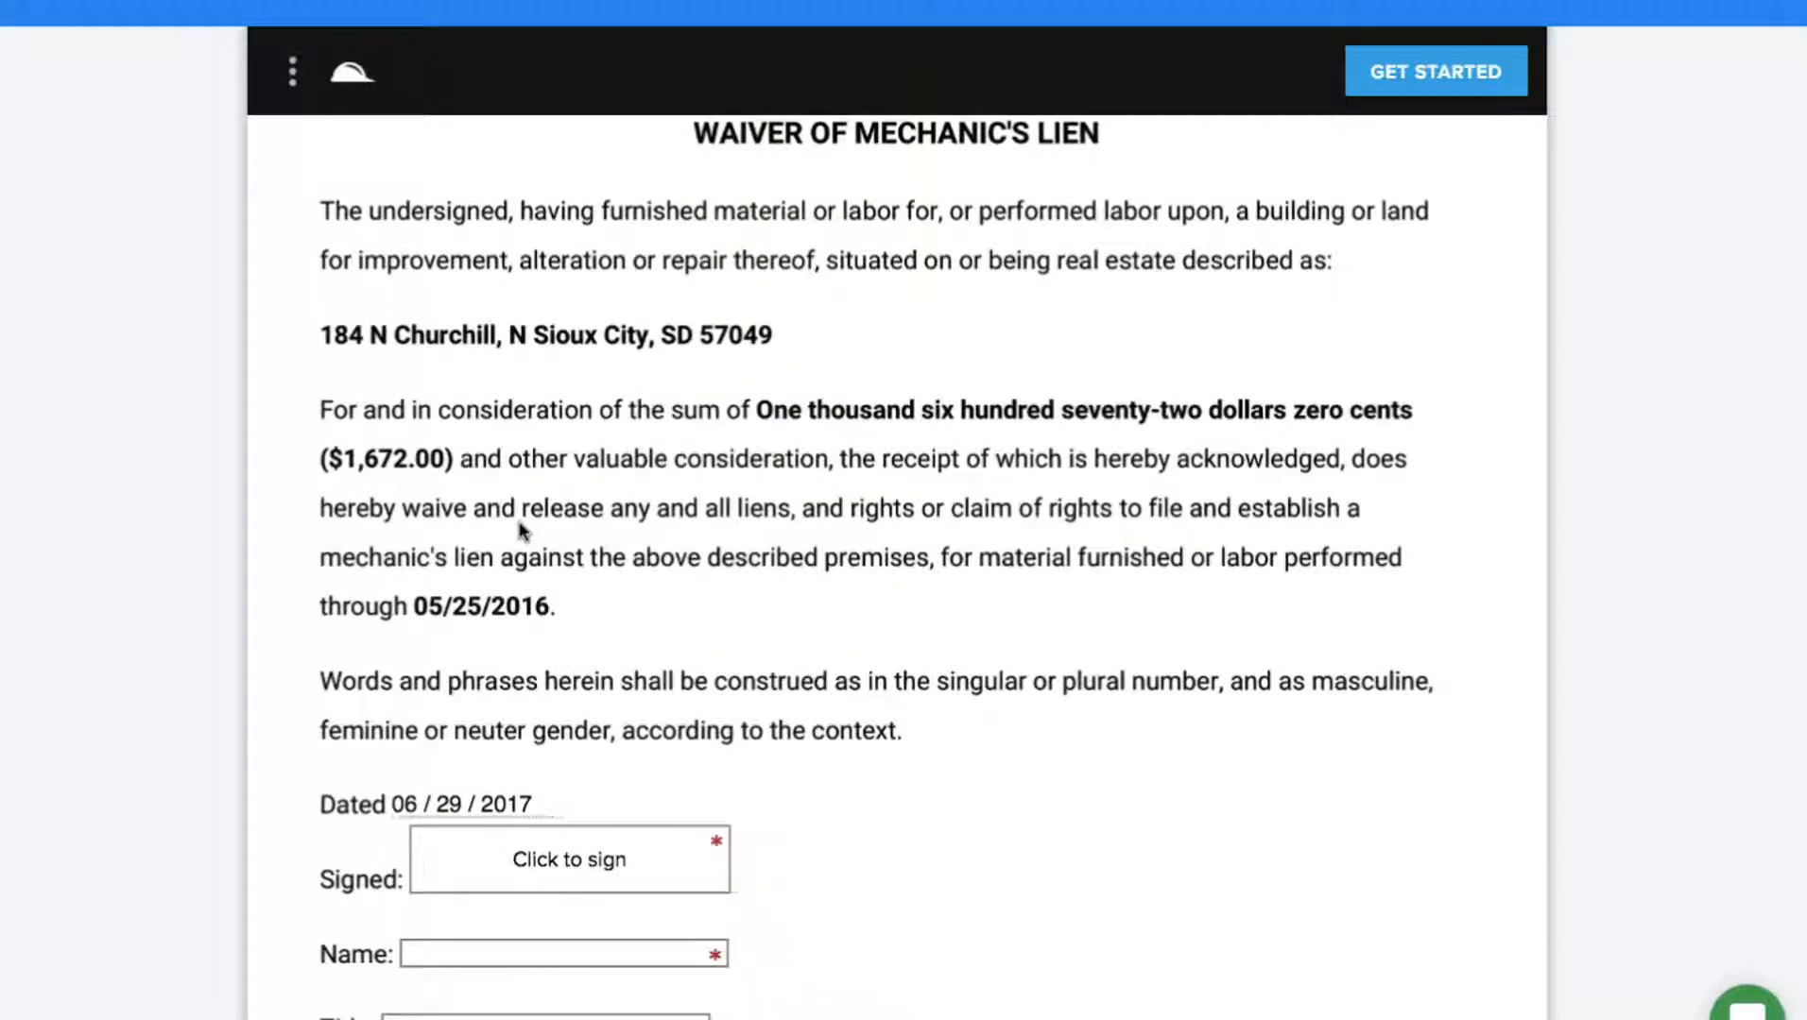
pyautogui.scroll(-1, 525, 567)
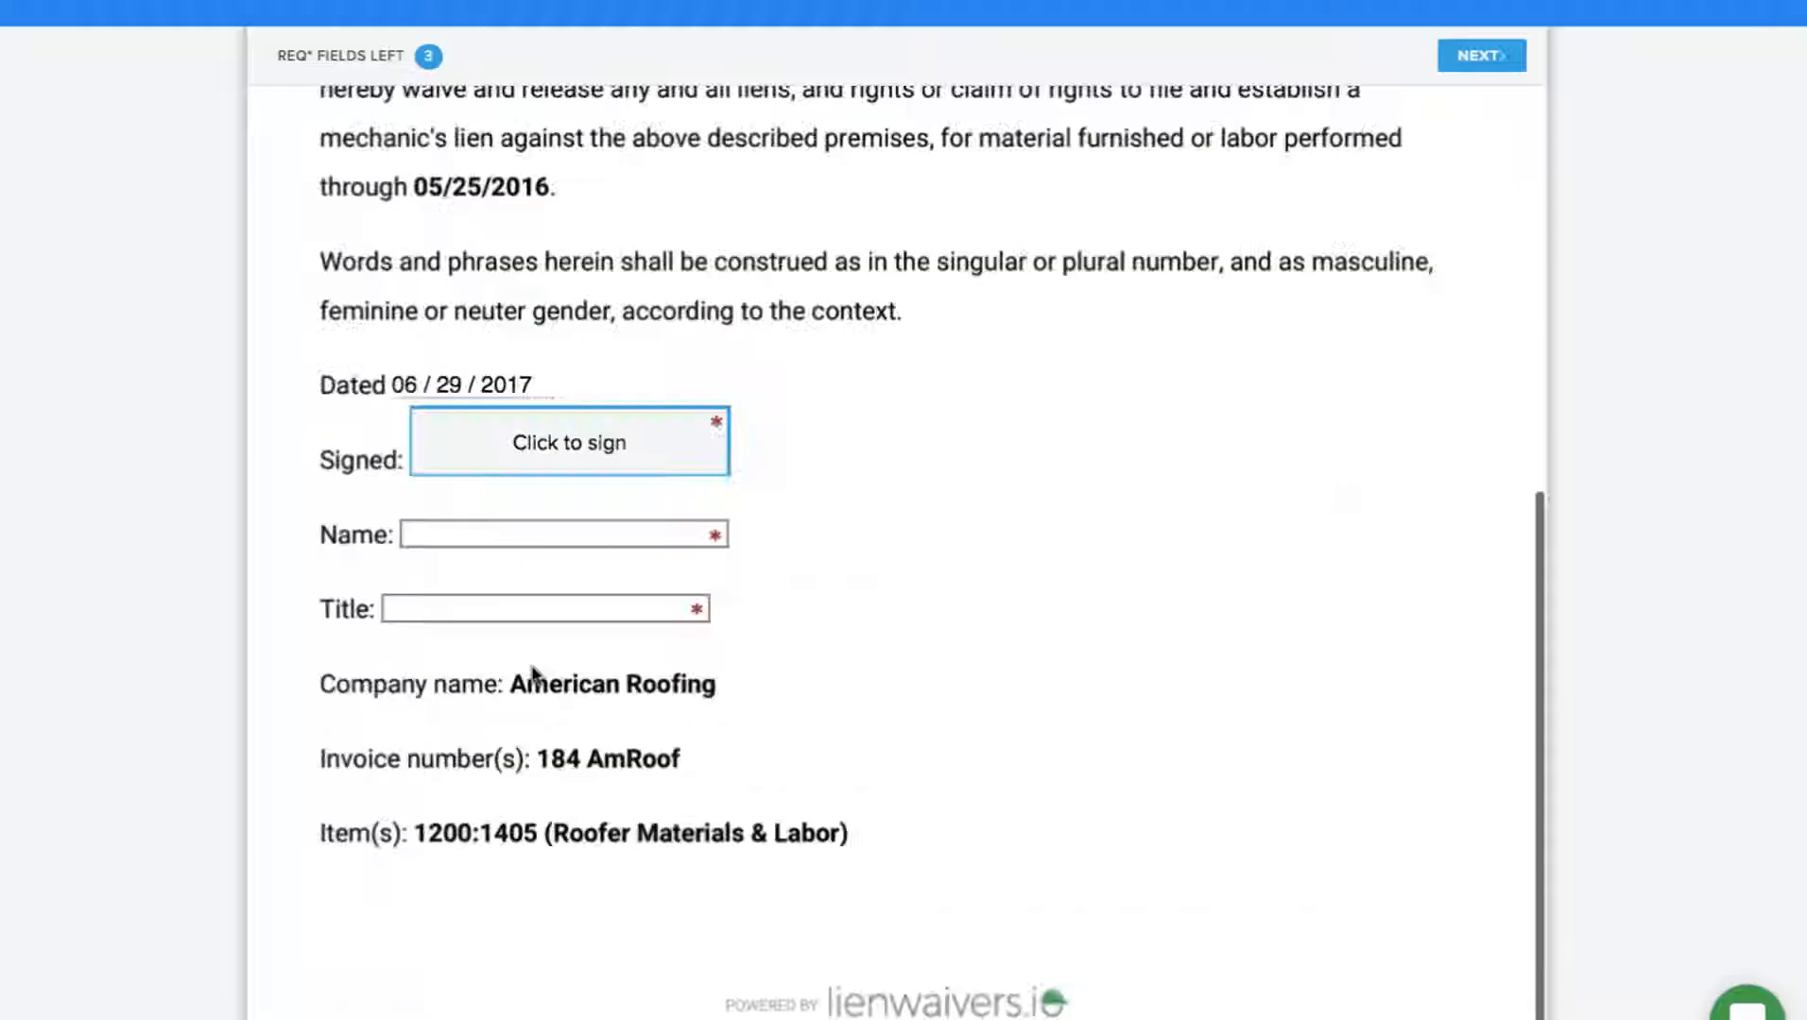
pyautogui.click(558, 455)
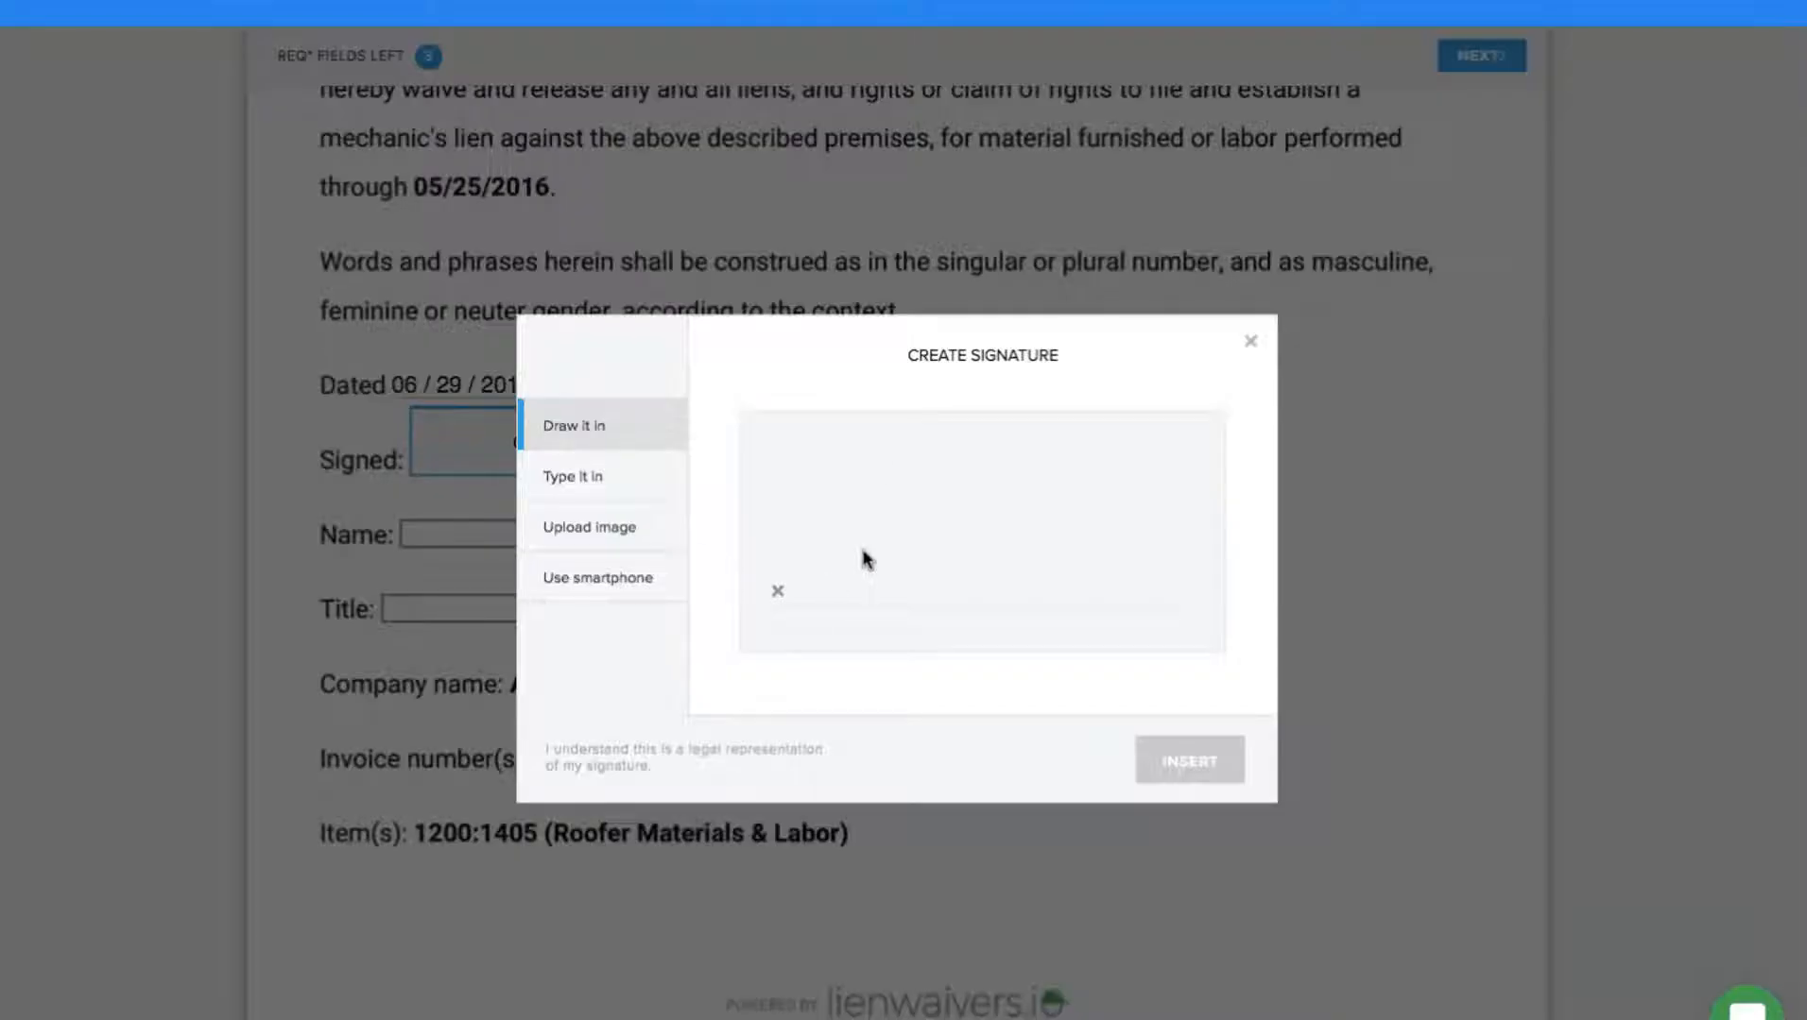
# Insert a typed American Roofing signature into the waiver.
pyautogui.moveTo(885, 460)
pyautogui.mouseDown()
pyautogui.moveTo(1020, 516)
pyautogui.moveTo(1051, 570)
pyautogui.mouseUp()
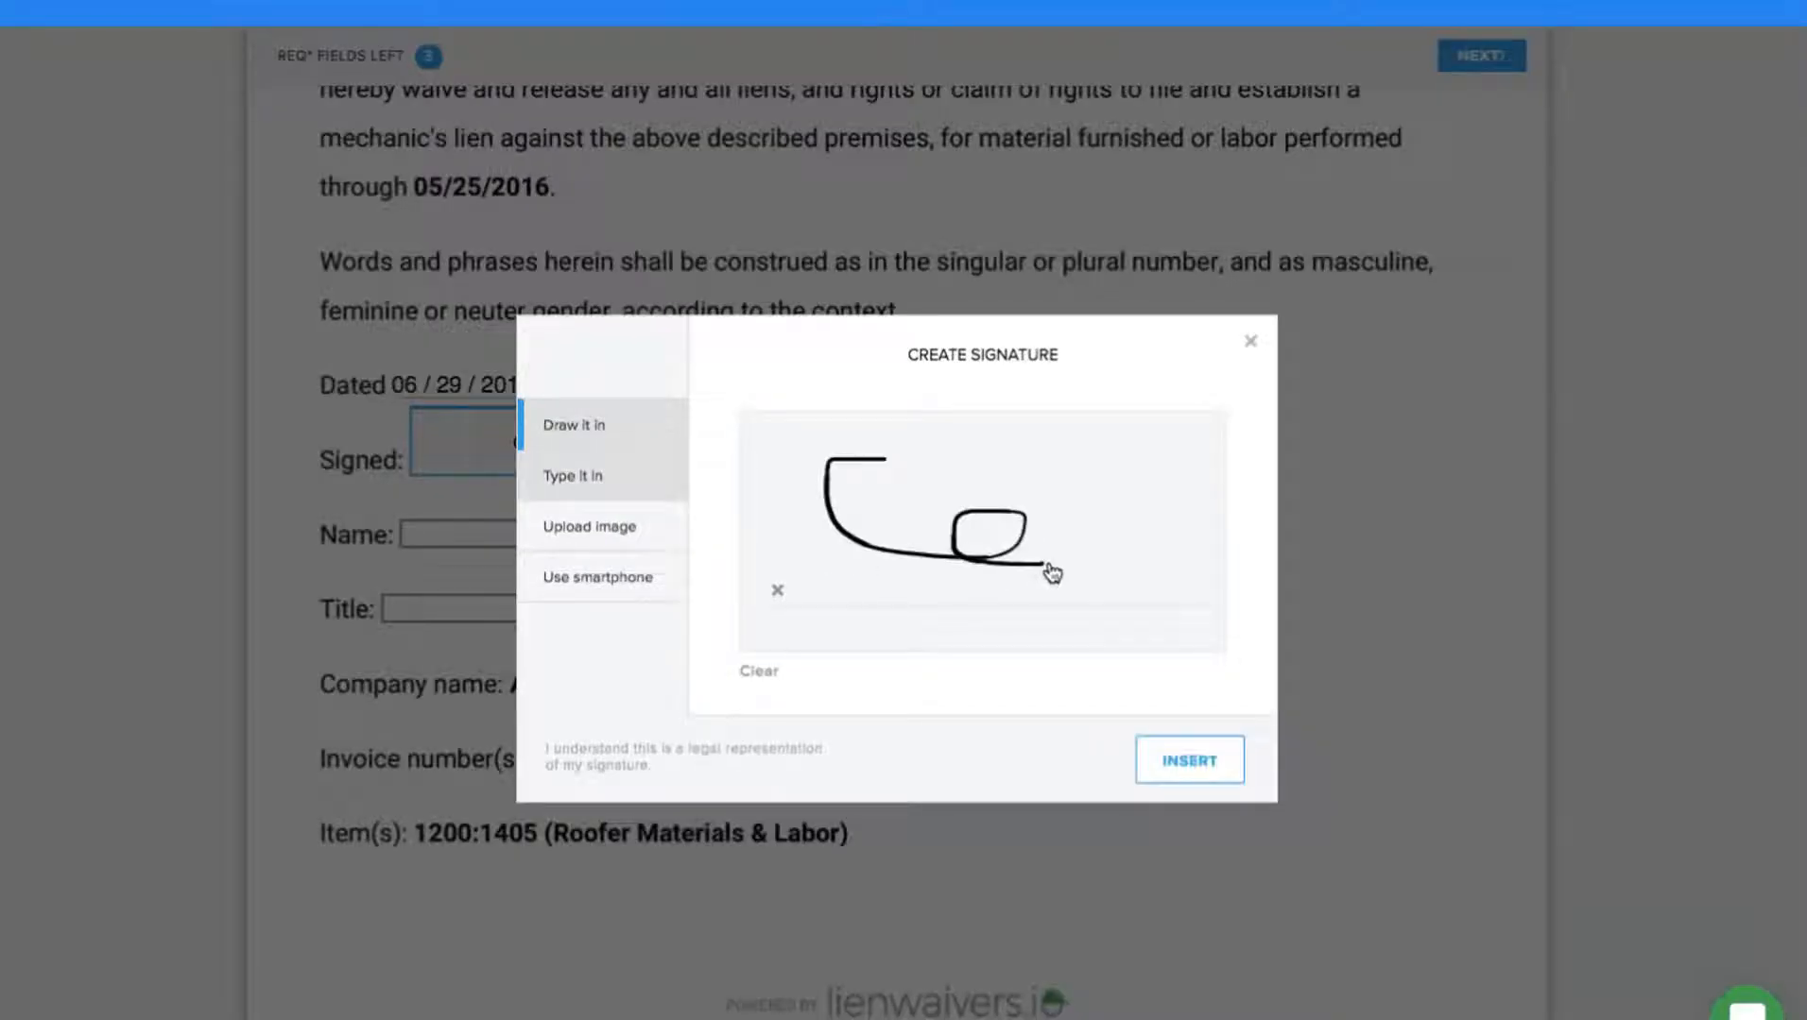
pyautogui.click(589, 476)
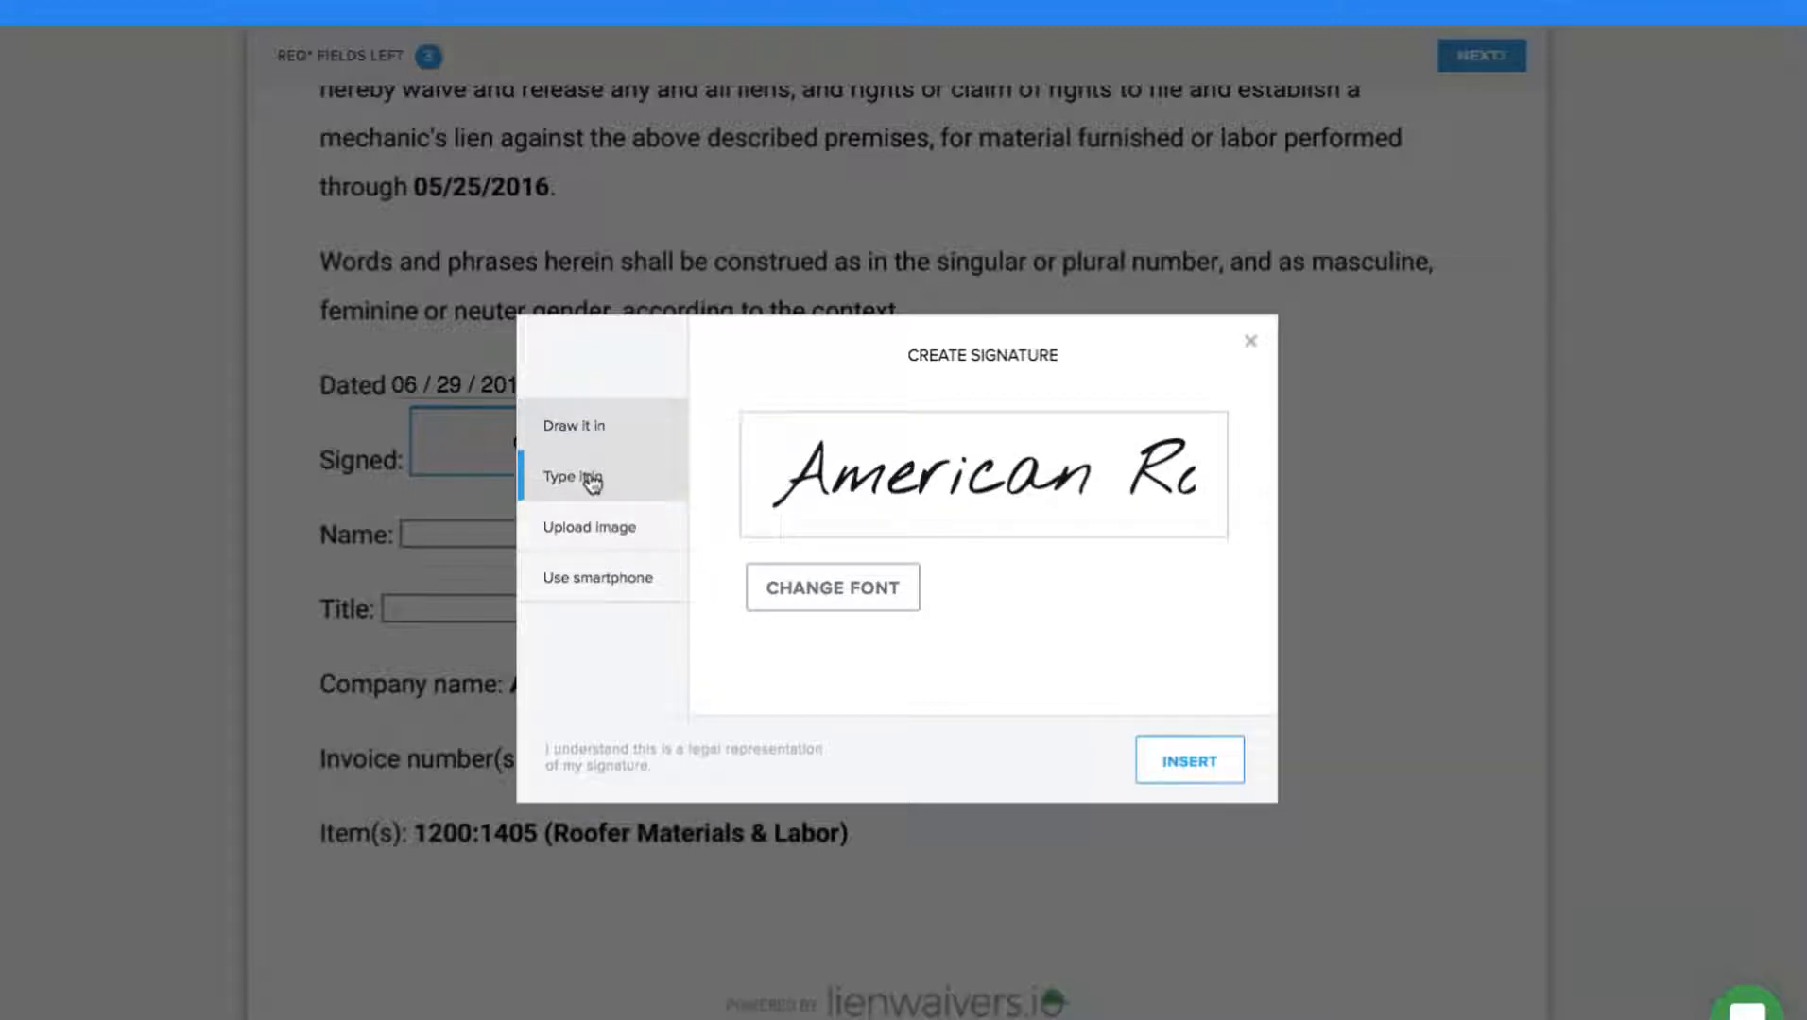
pyautogui.click(597, 436)
pyautogui.click(624, 480)
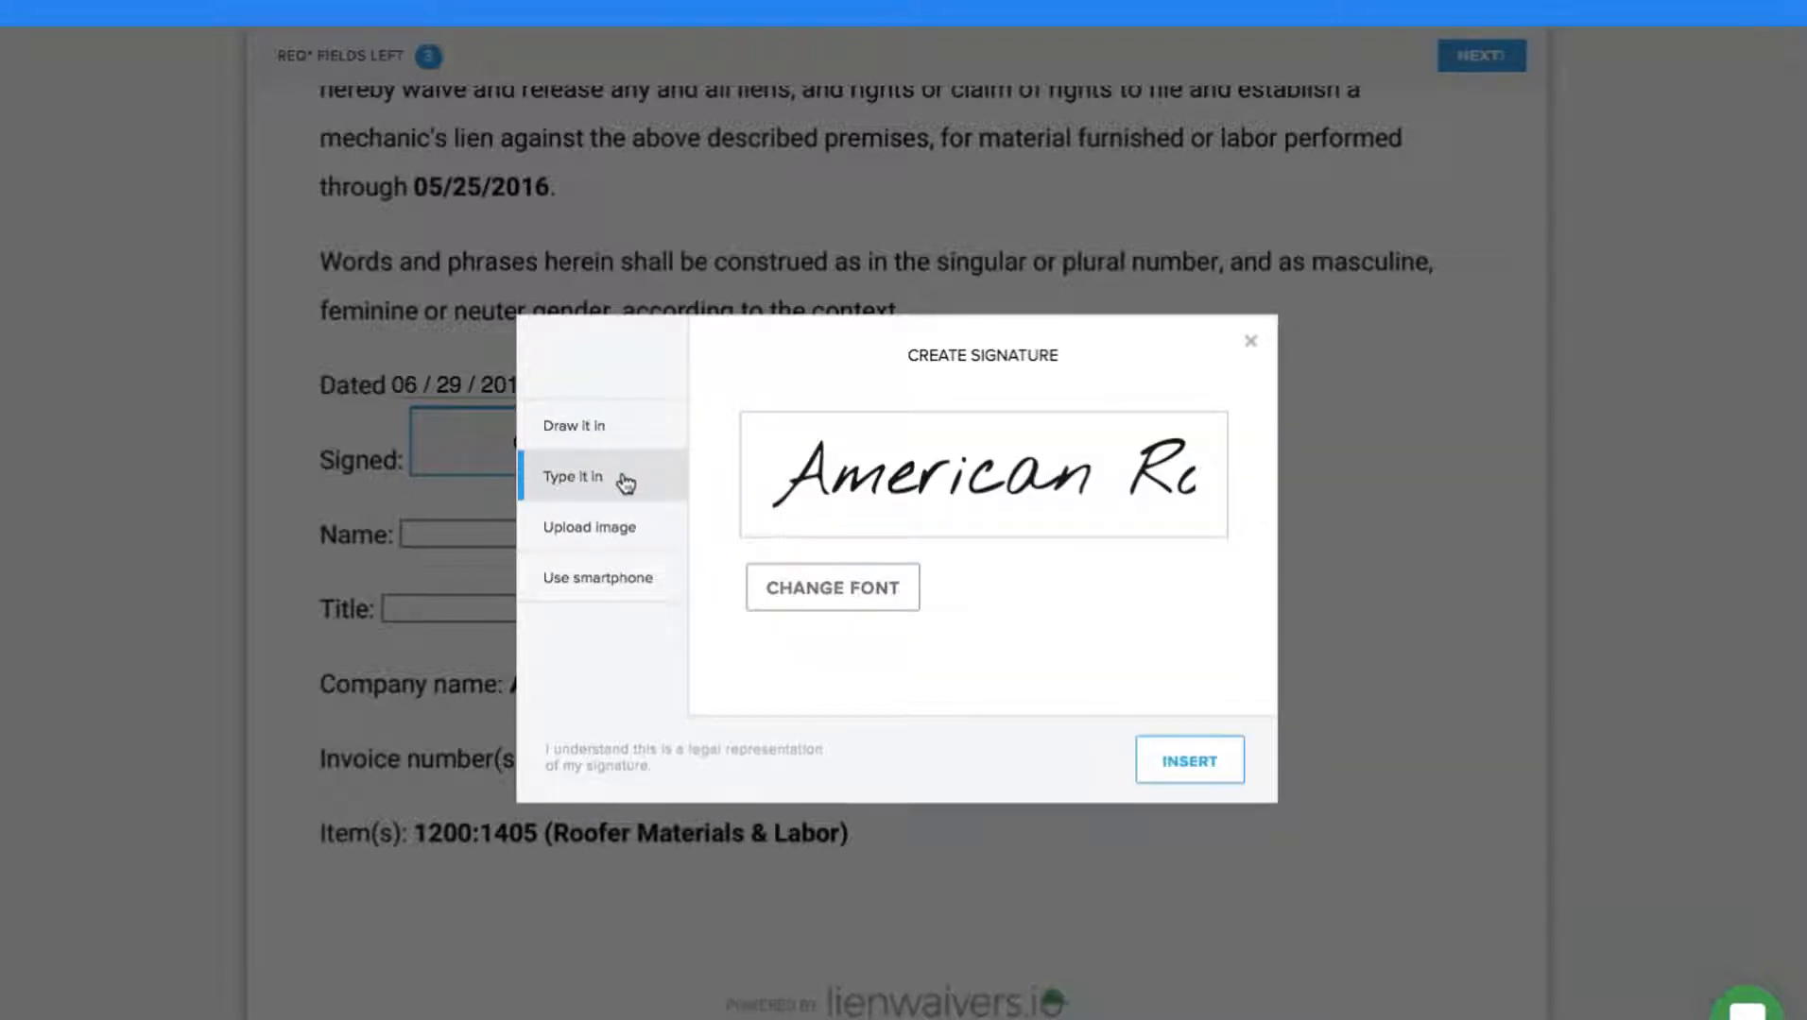
pyautogui.click(1182, 767)
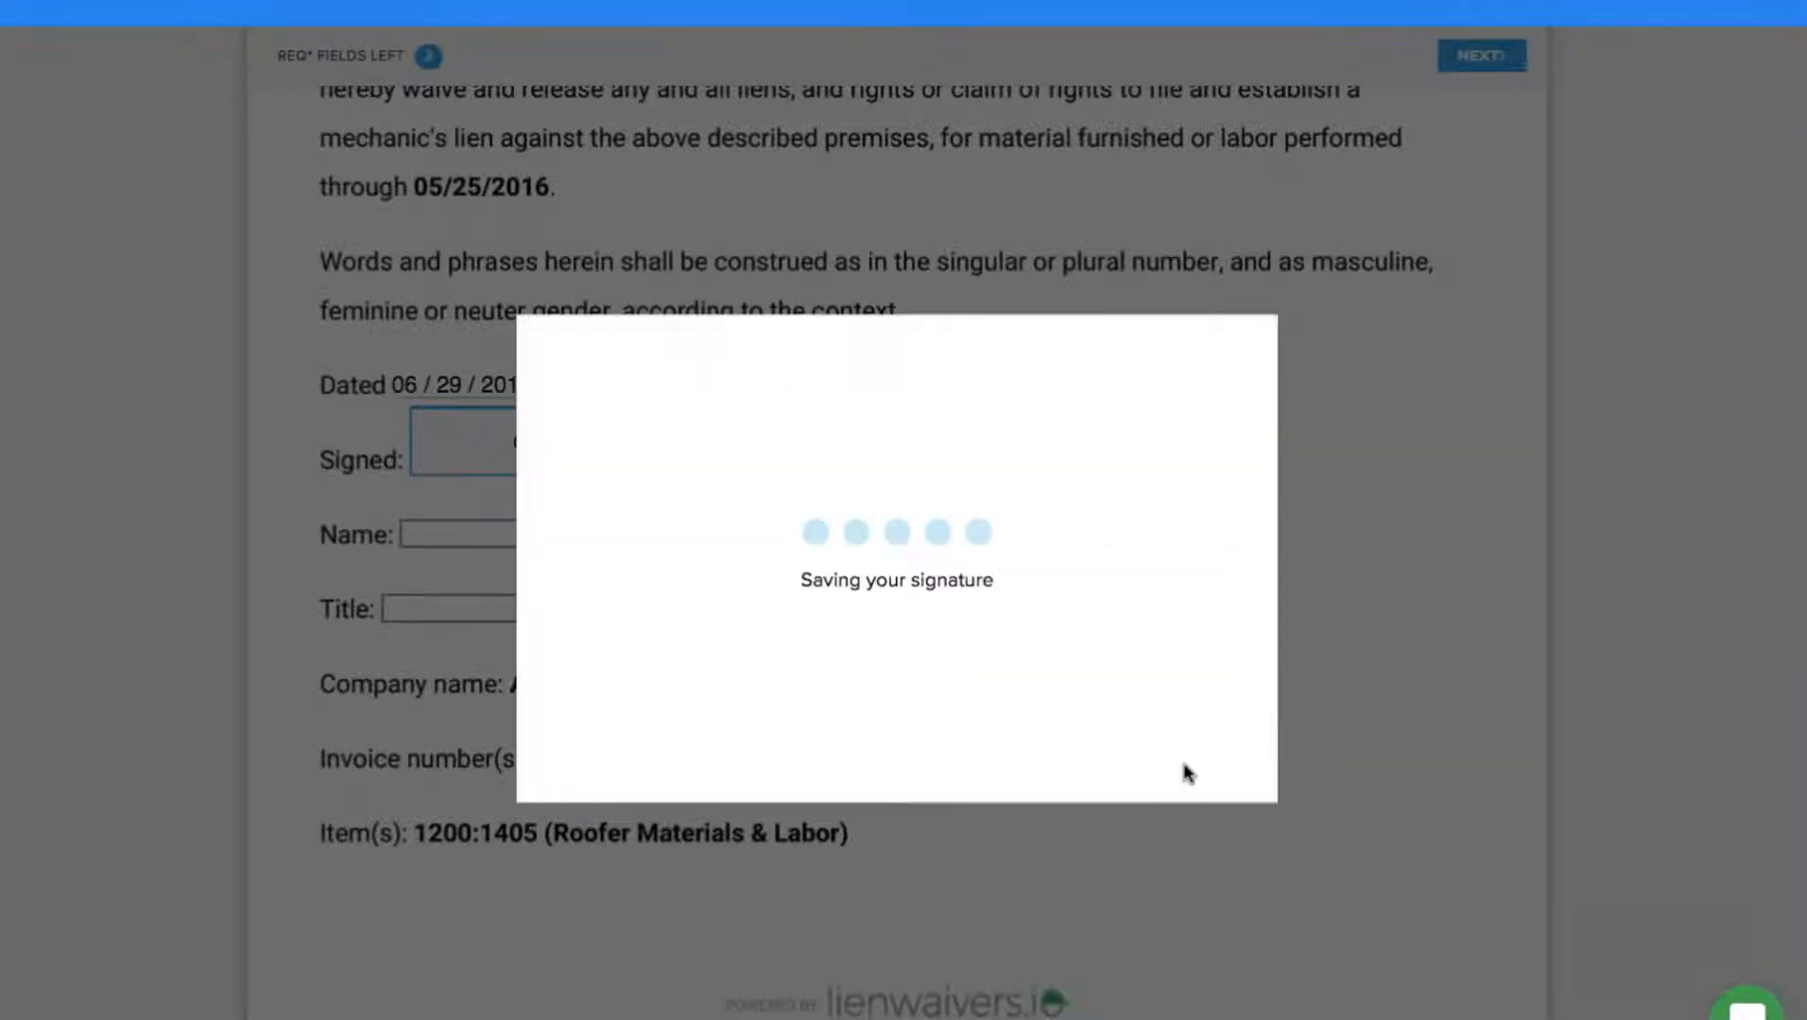
# Fill in the signer's name and the title CRO.
pyautogui.click(442, 541)
pyautogui.write('Luis')
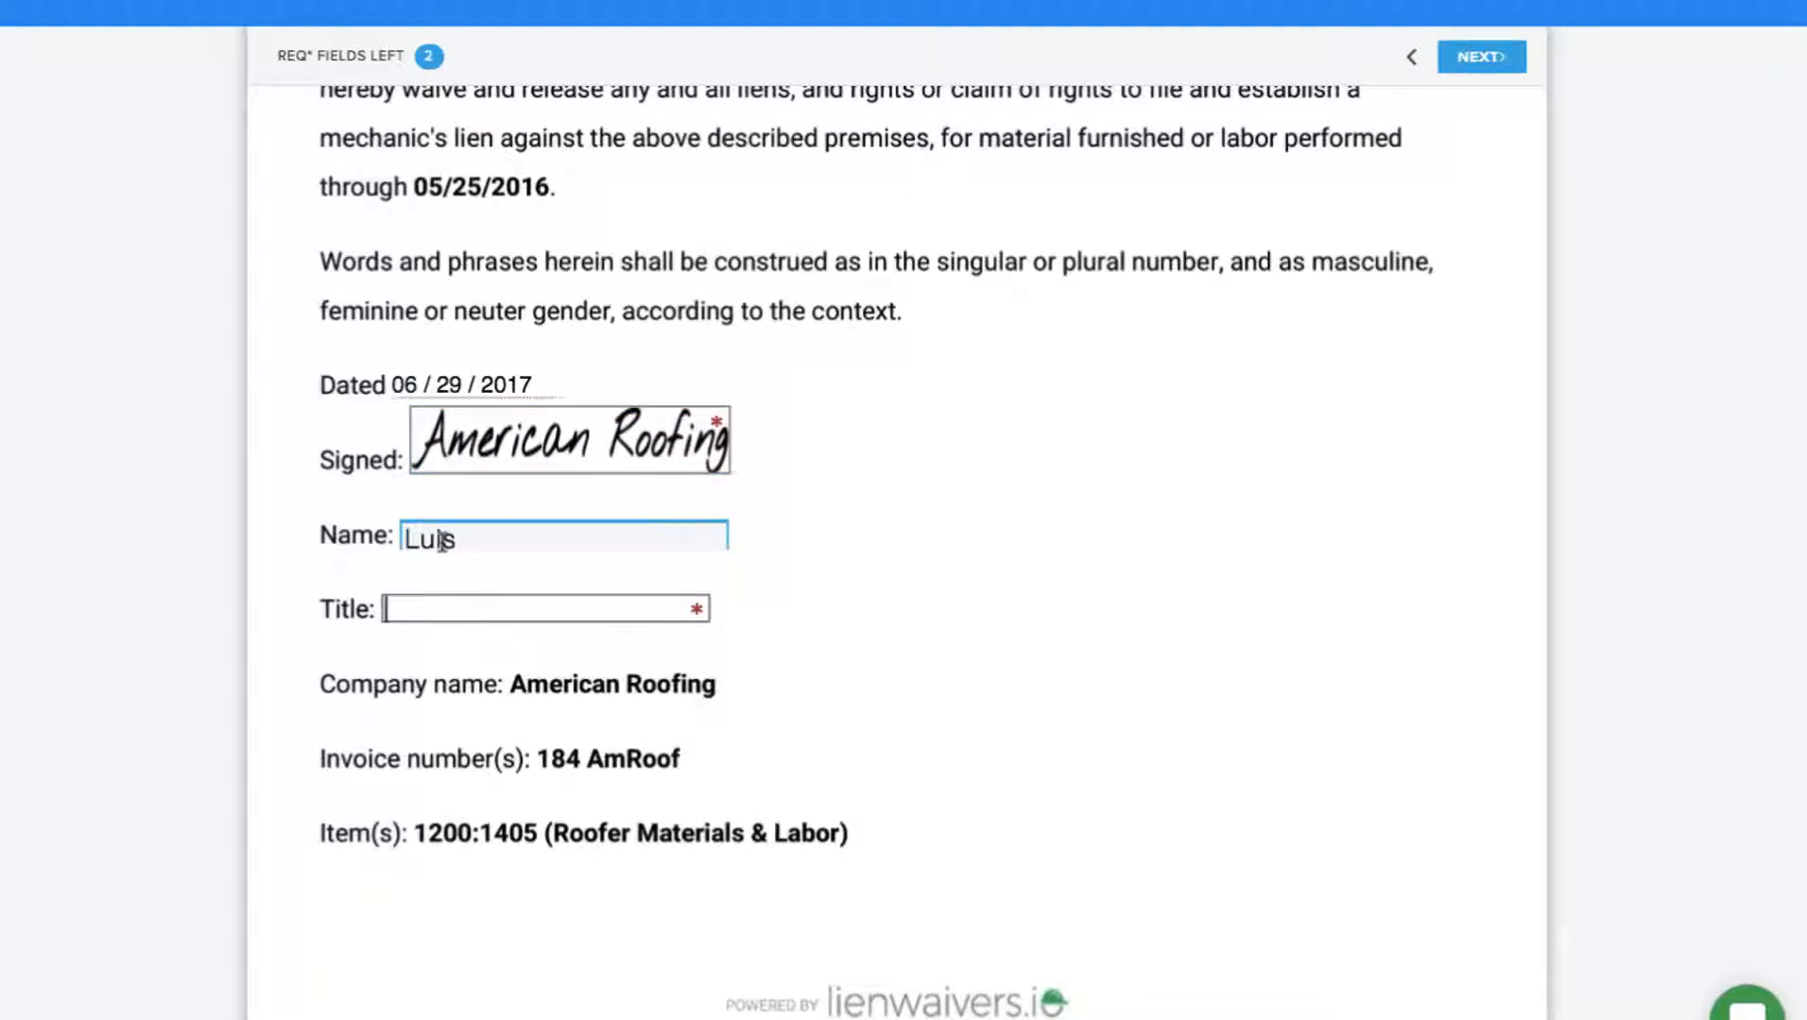
pyautogui.press('Tab')
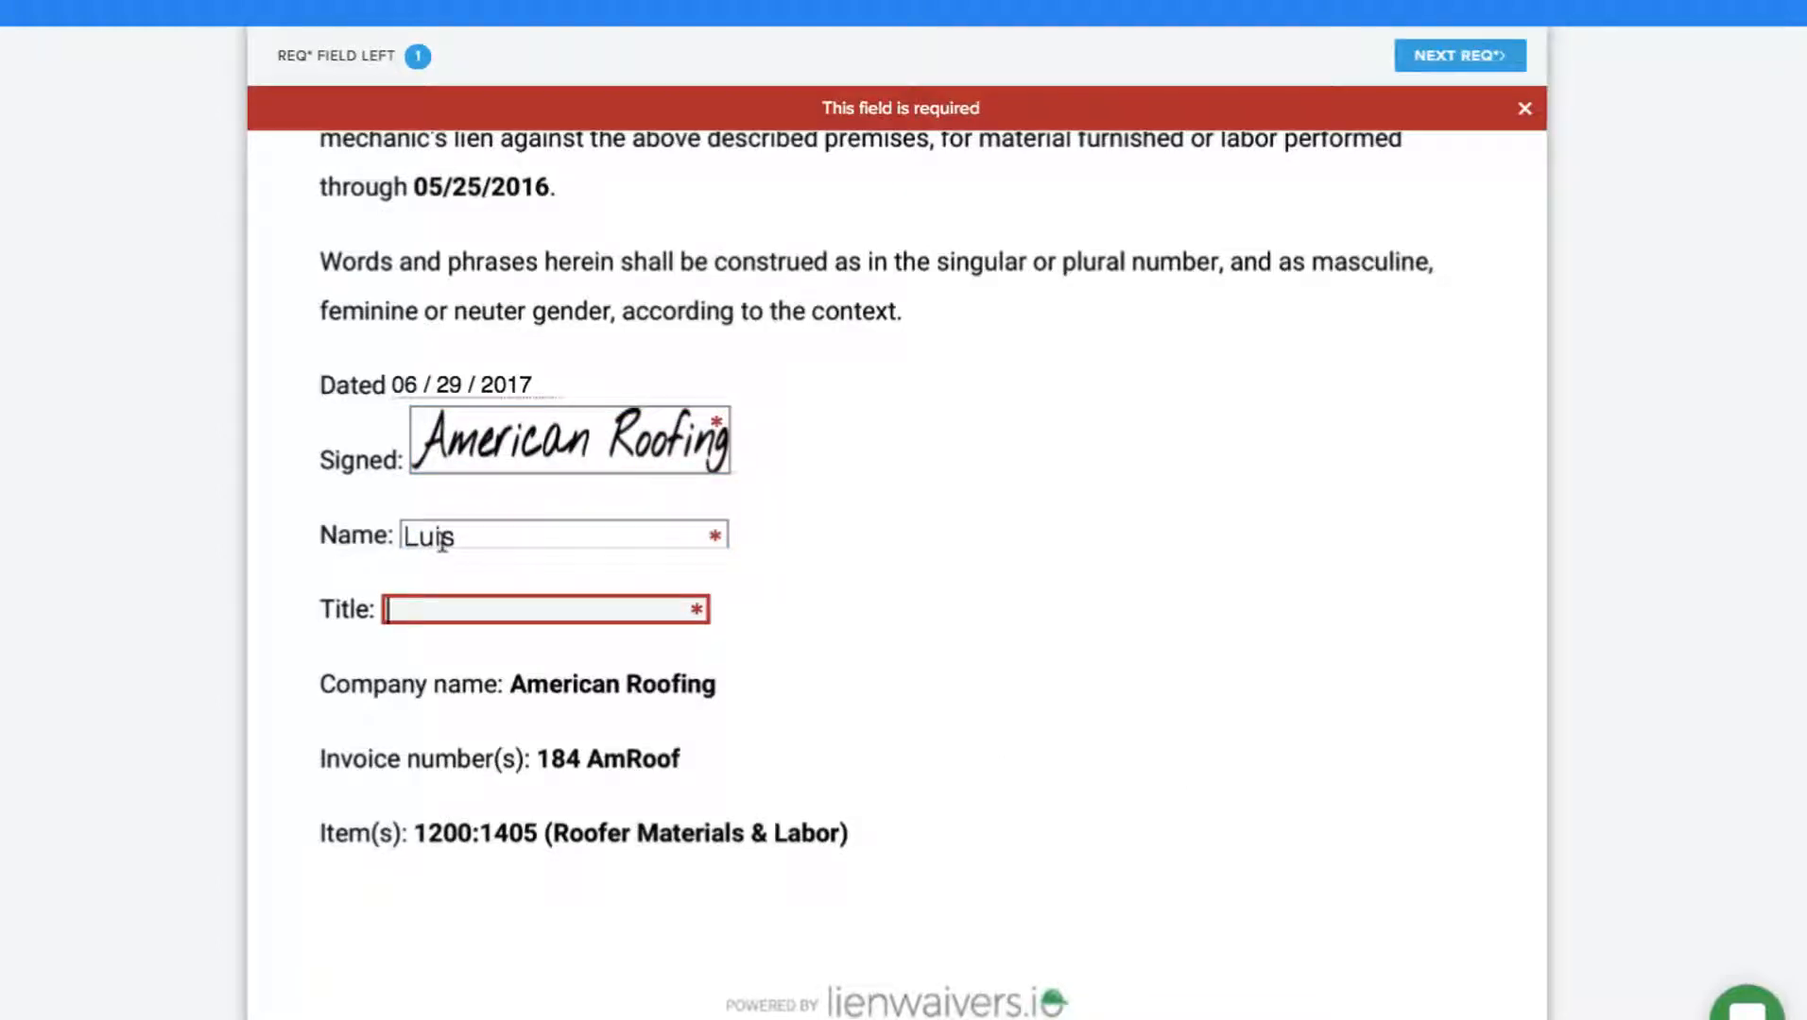
pyautogui.write('CRO')
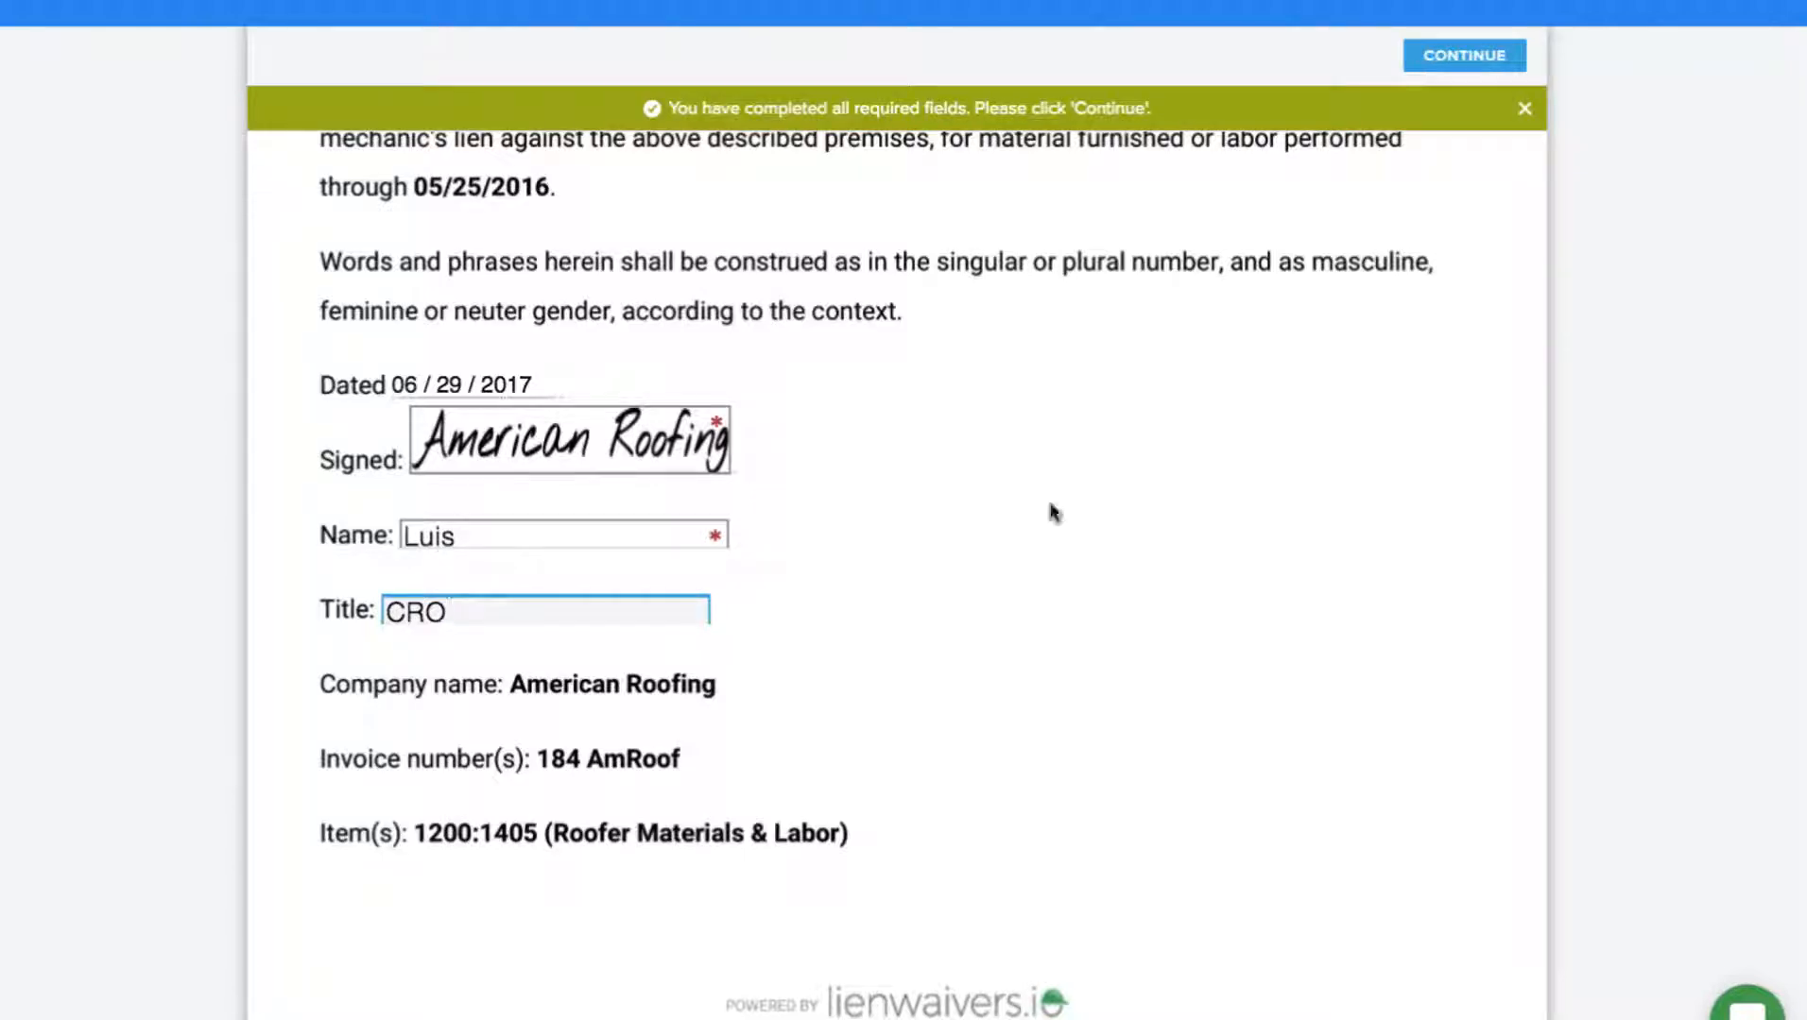
pyautogui.scroll(2, 1052, 512)
pyautogui.scroll(2, 1053, 512)
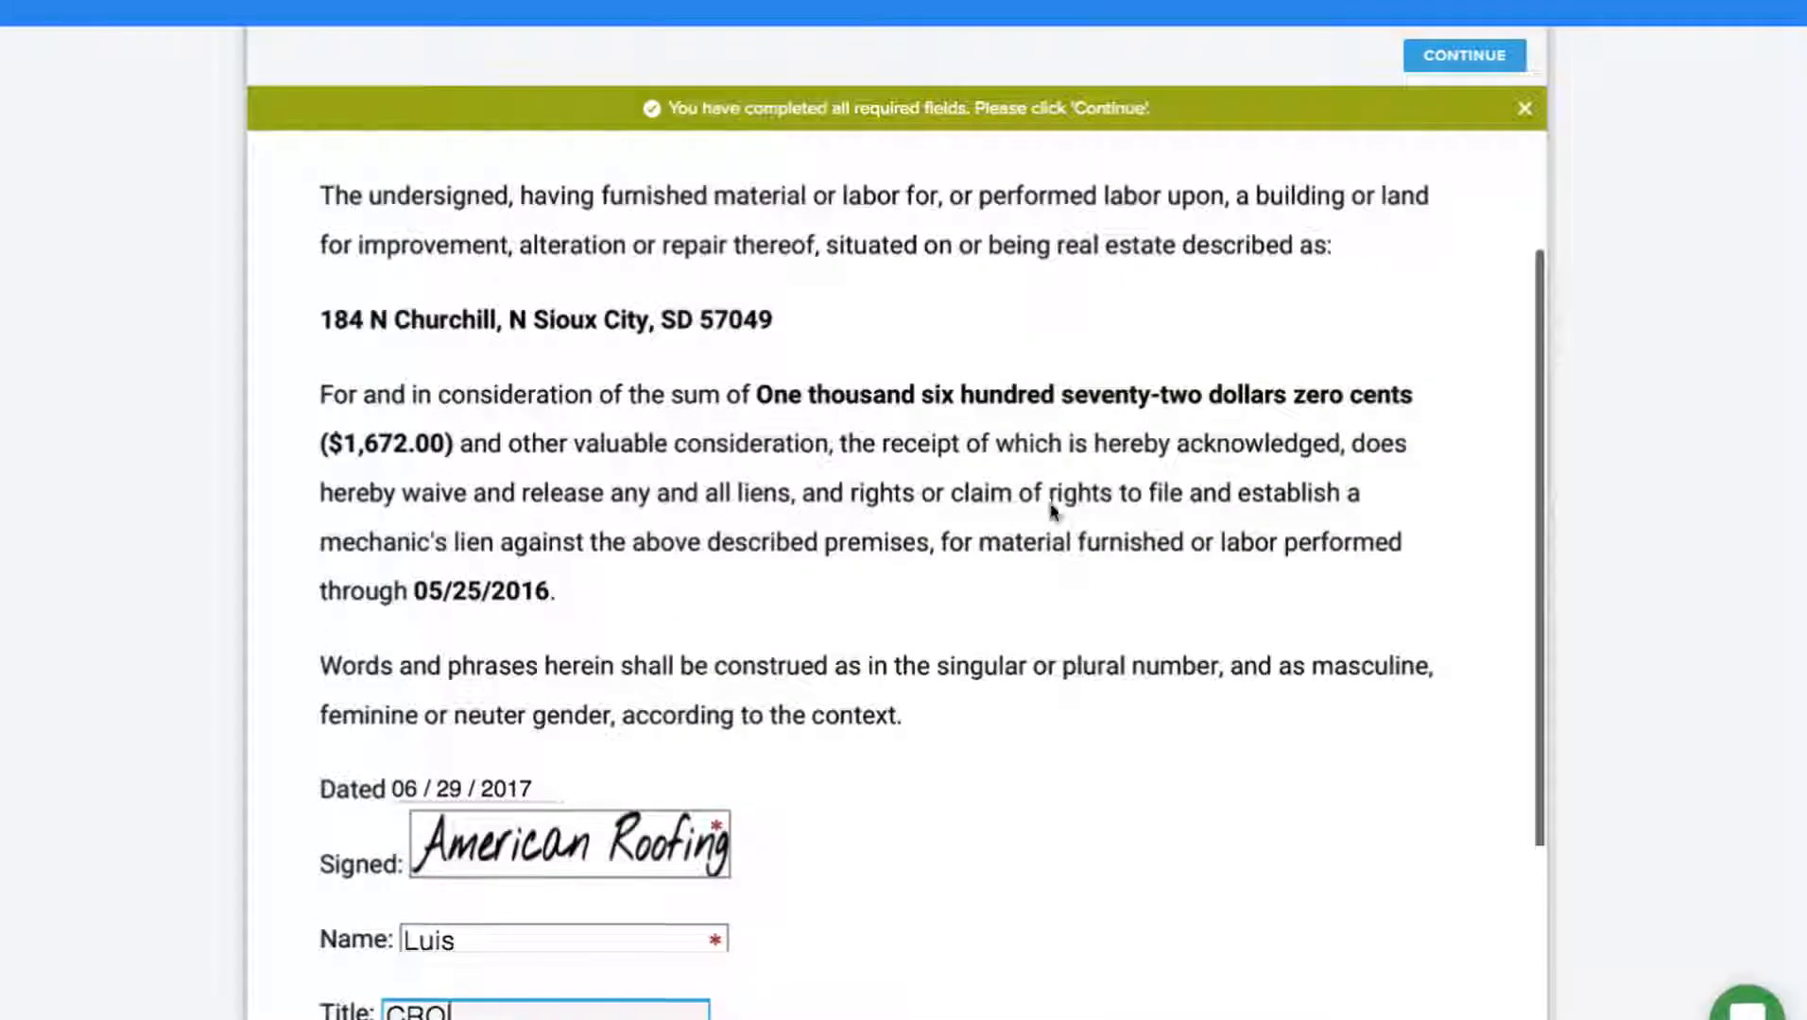
pyautogui.scroll(3, 1440, 250)
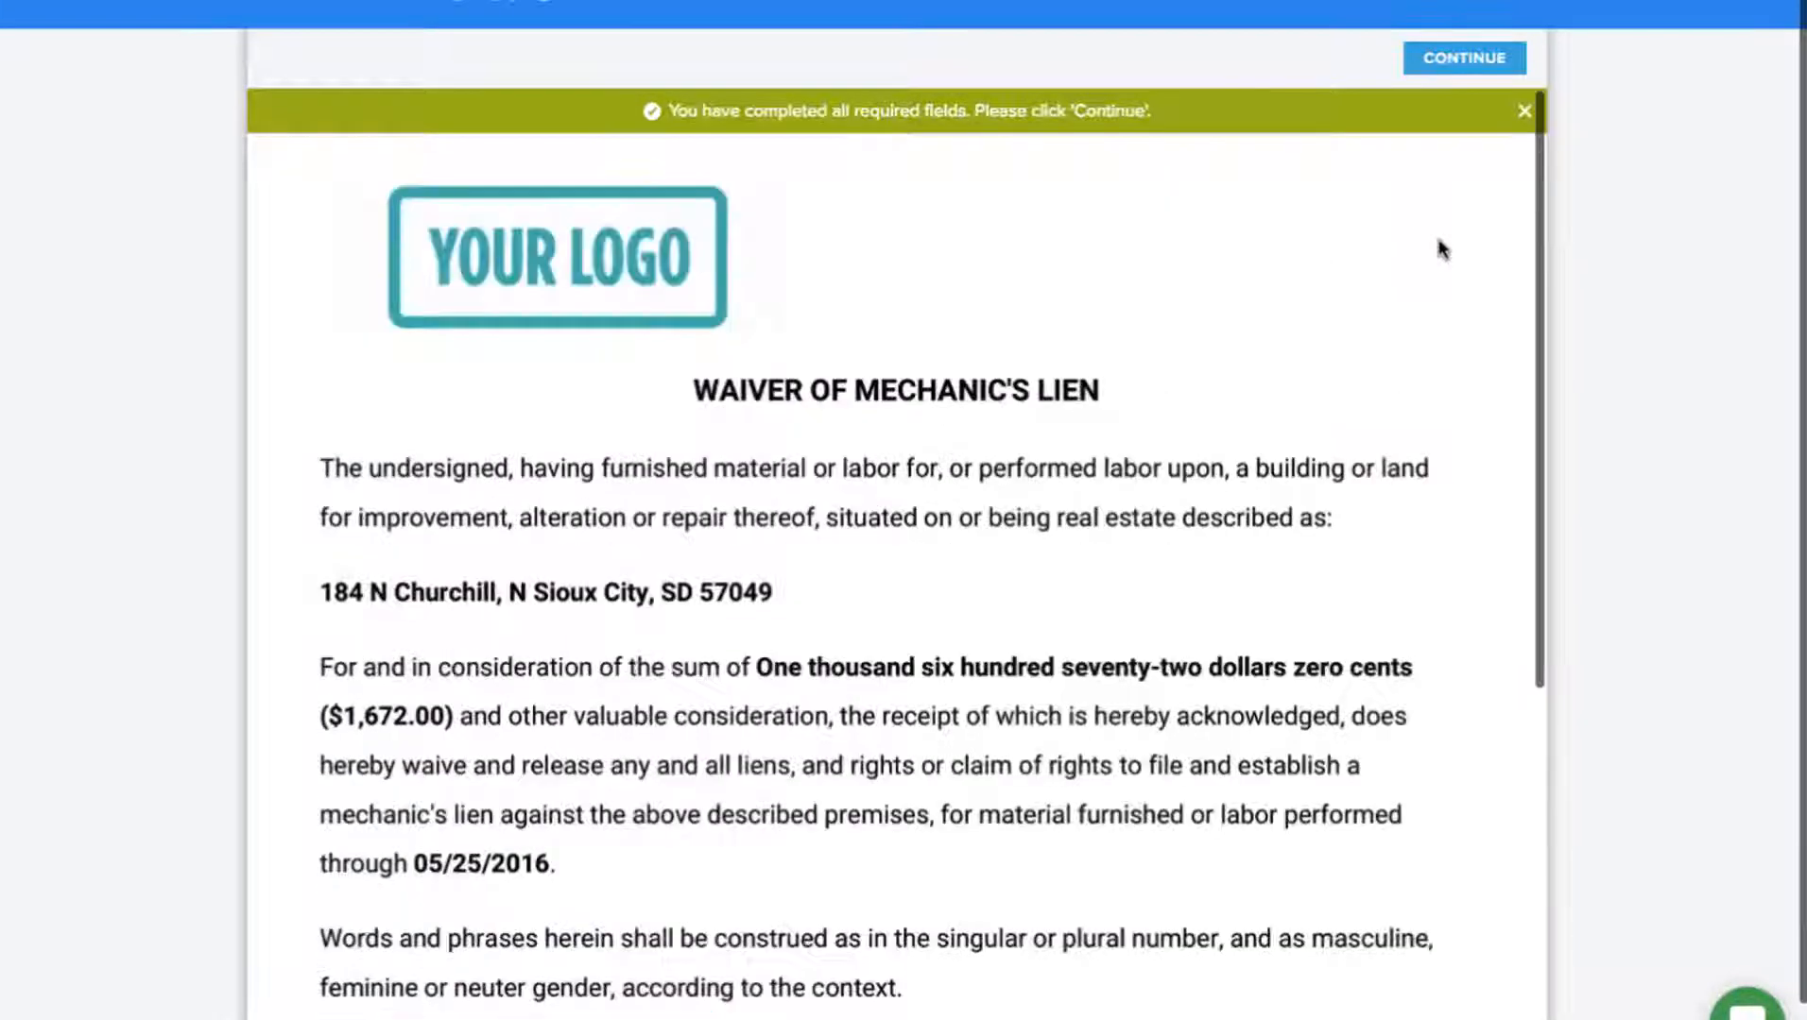
# Continue and accept the eSignature terms with I AGREE to submit the signed waiver.
pyautogui.click(1452, 70)
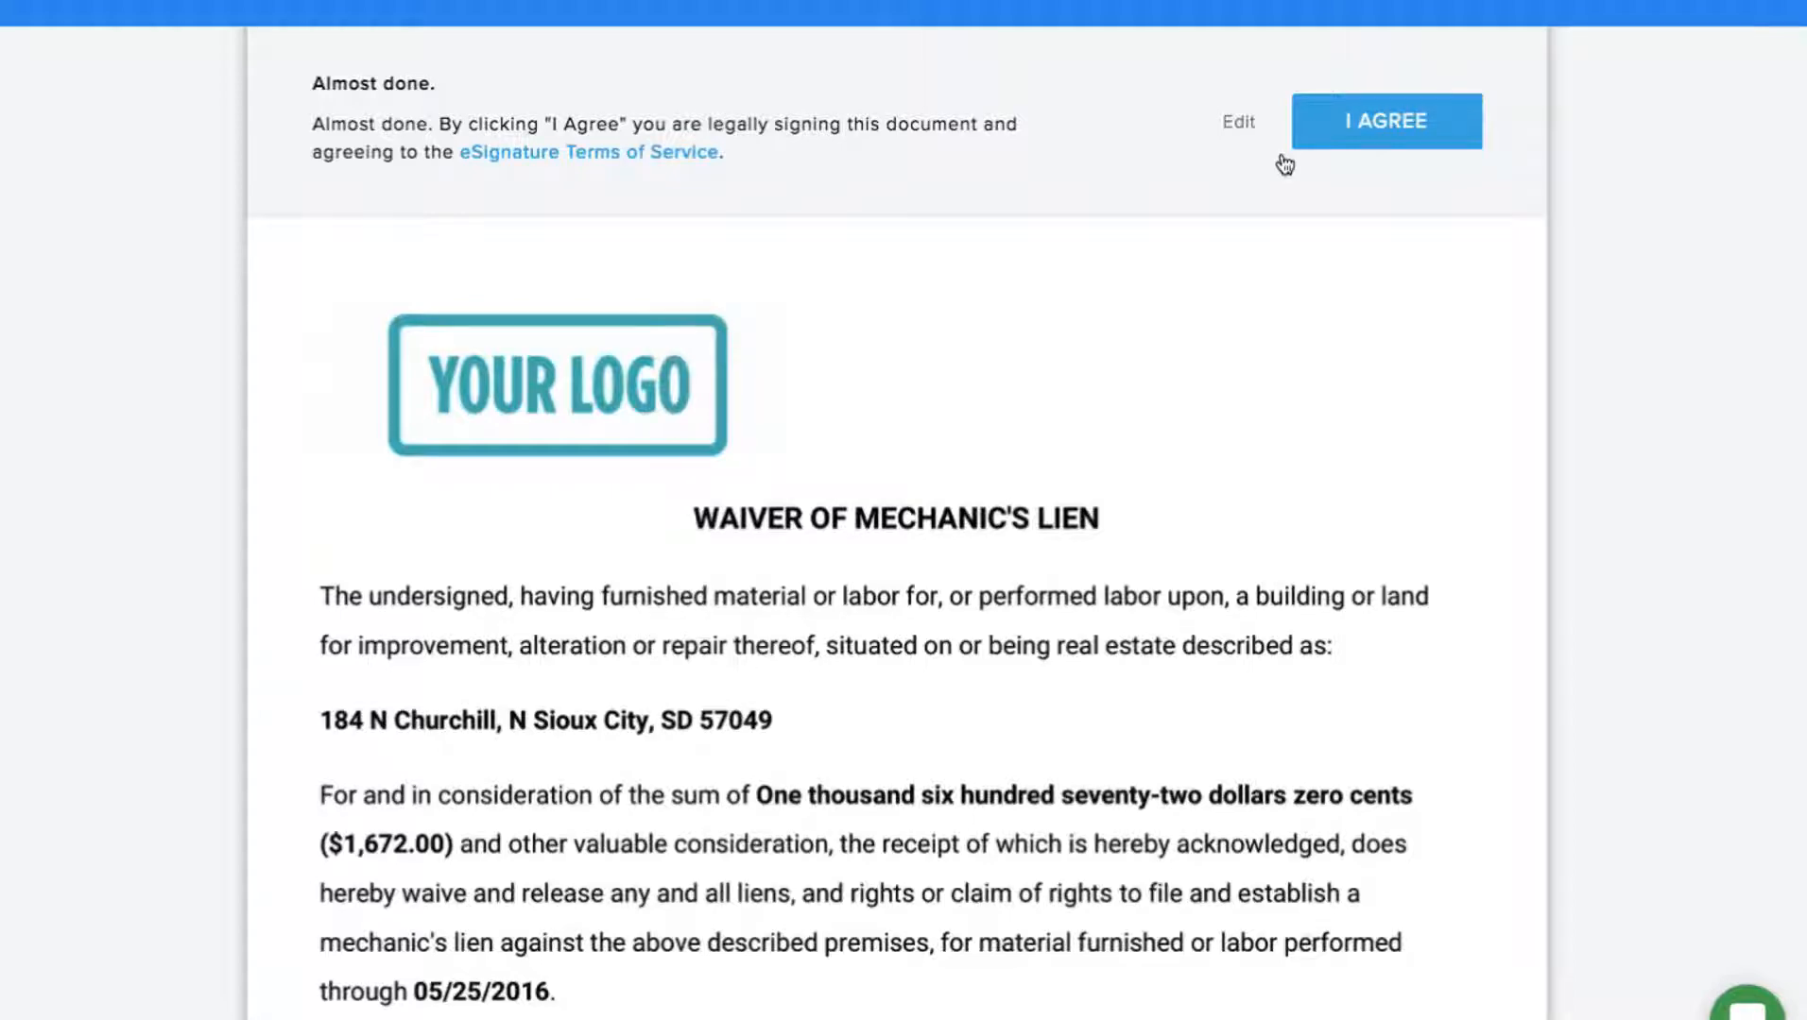
pyautogui.click(1361, 130)
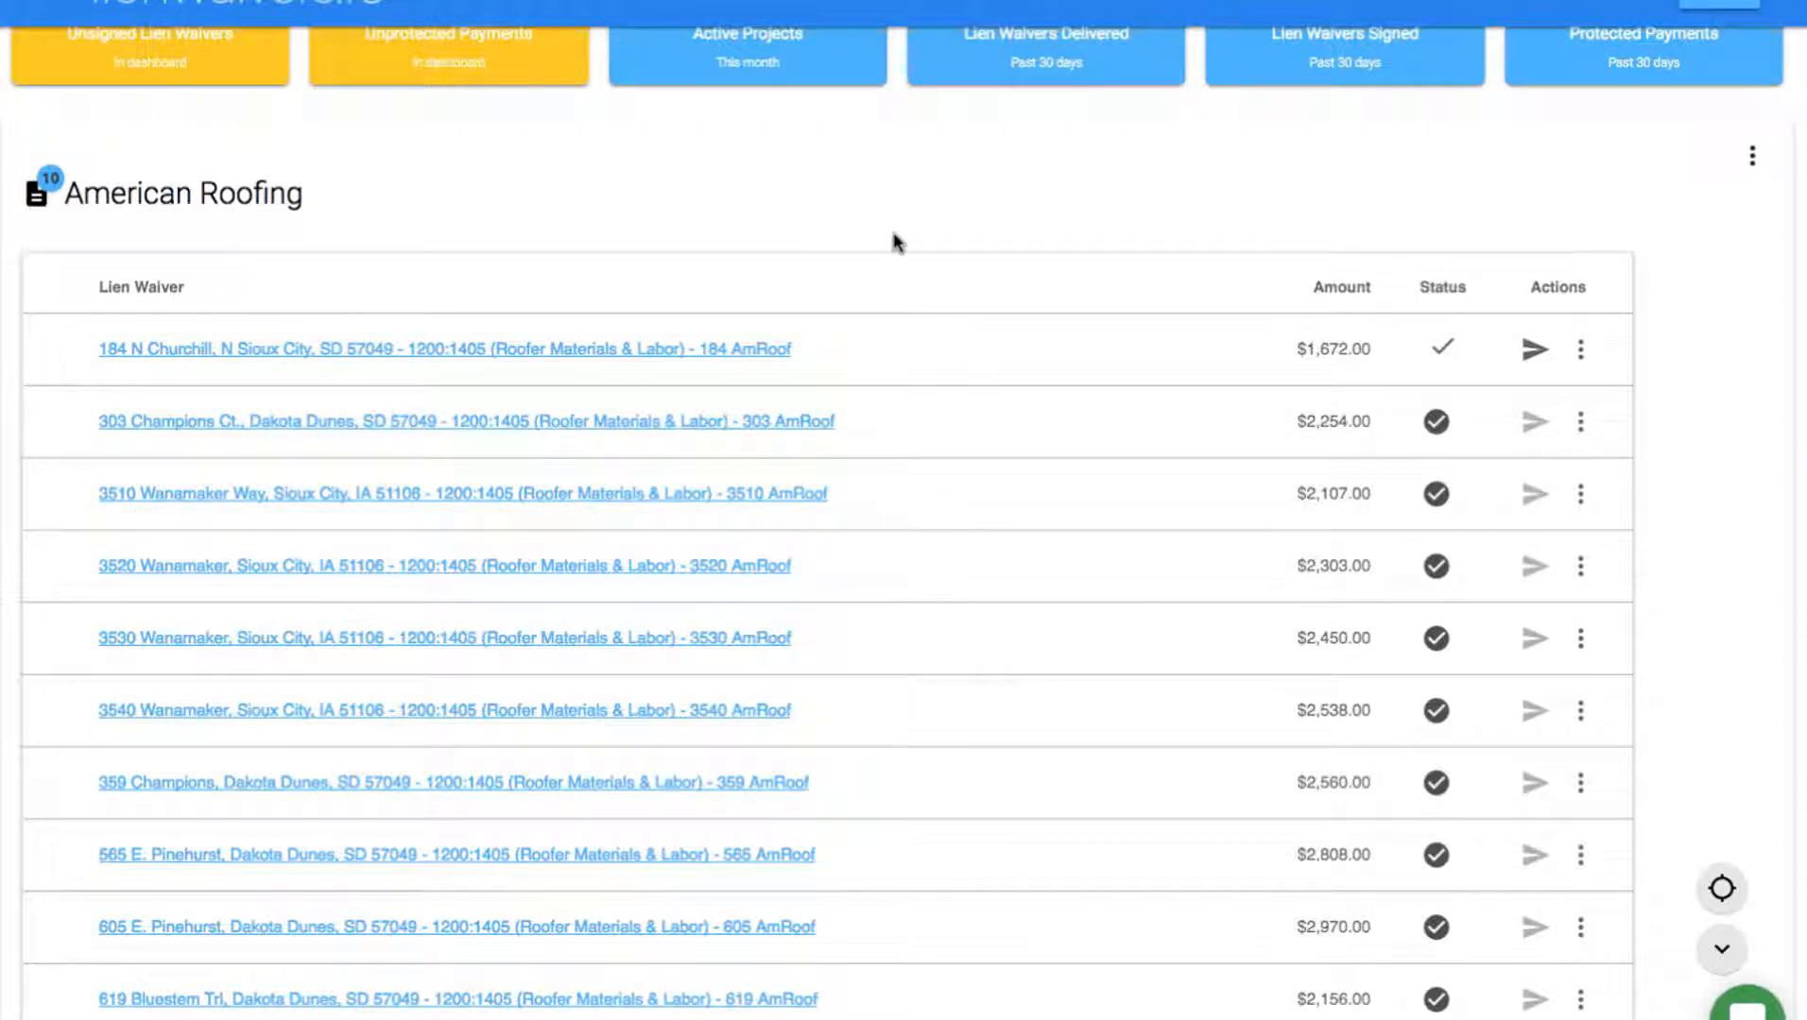
pyautogui.scroll(2, 891, 244)
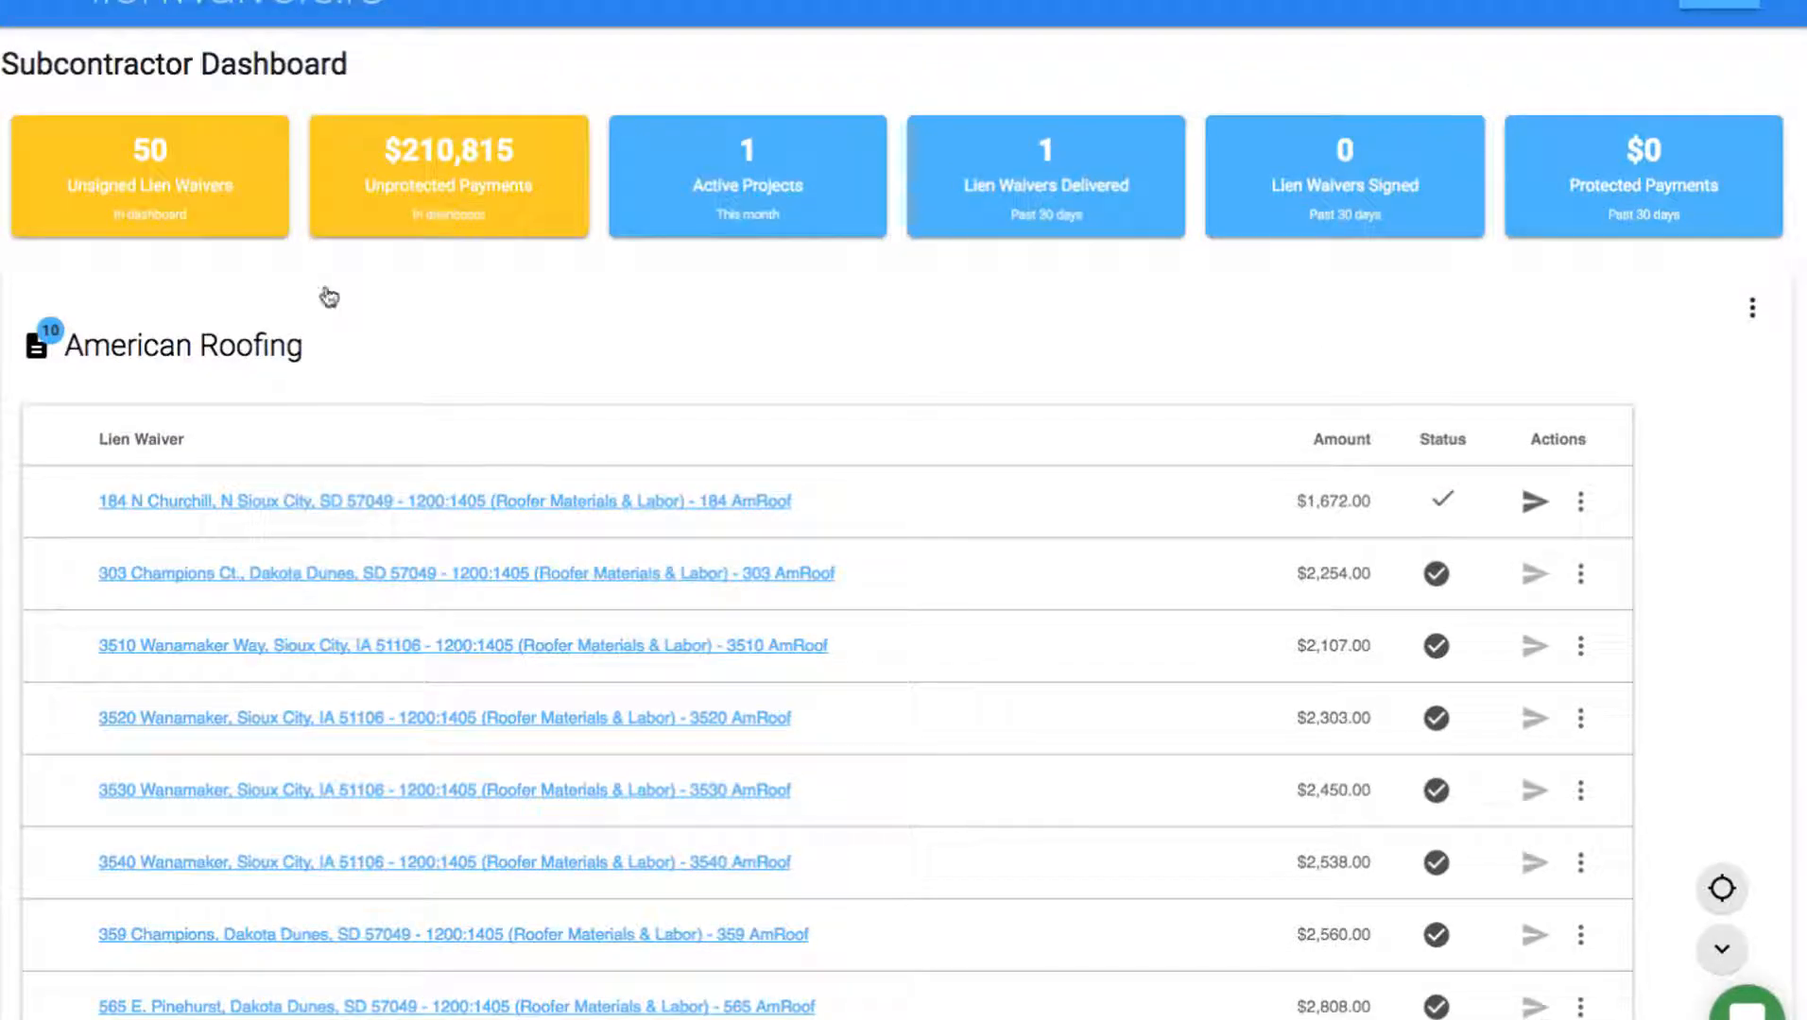
pyautogui.click(208, 328)
pyautogui.moveTo(283, 4)
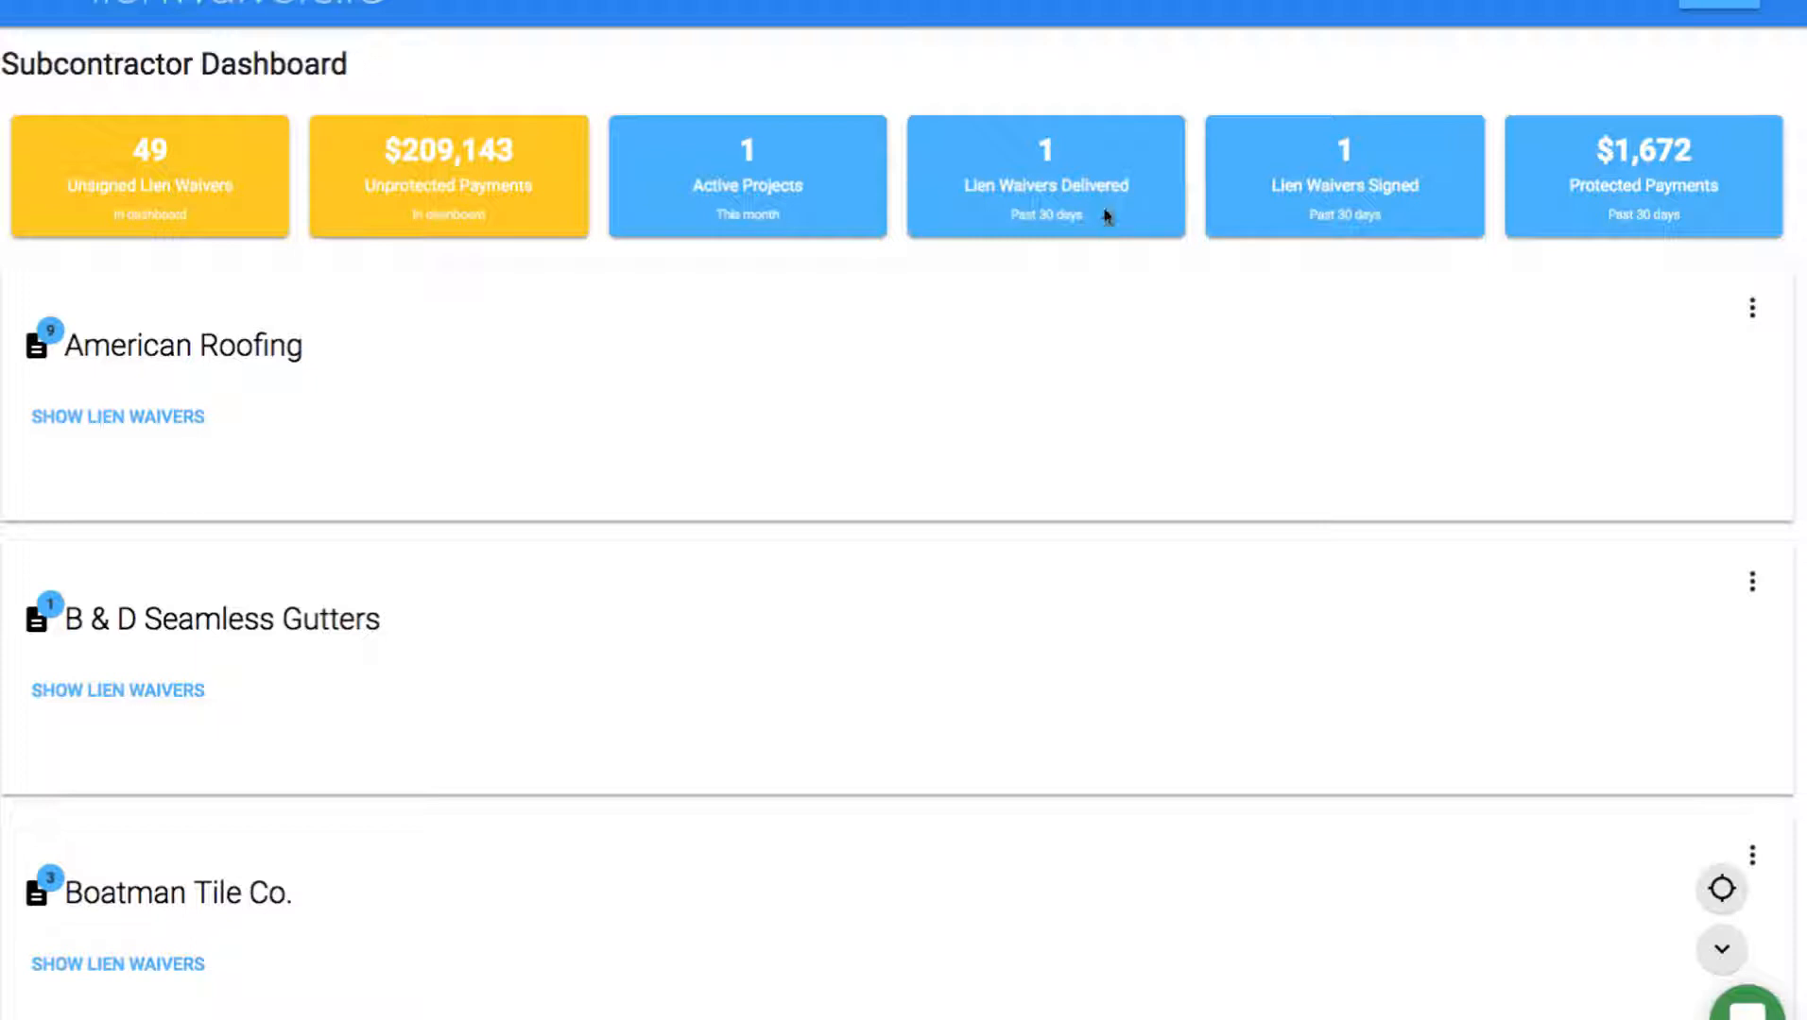
pyautogui.click(102, 415)
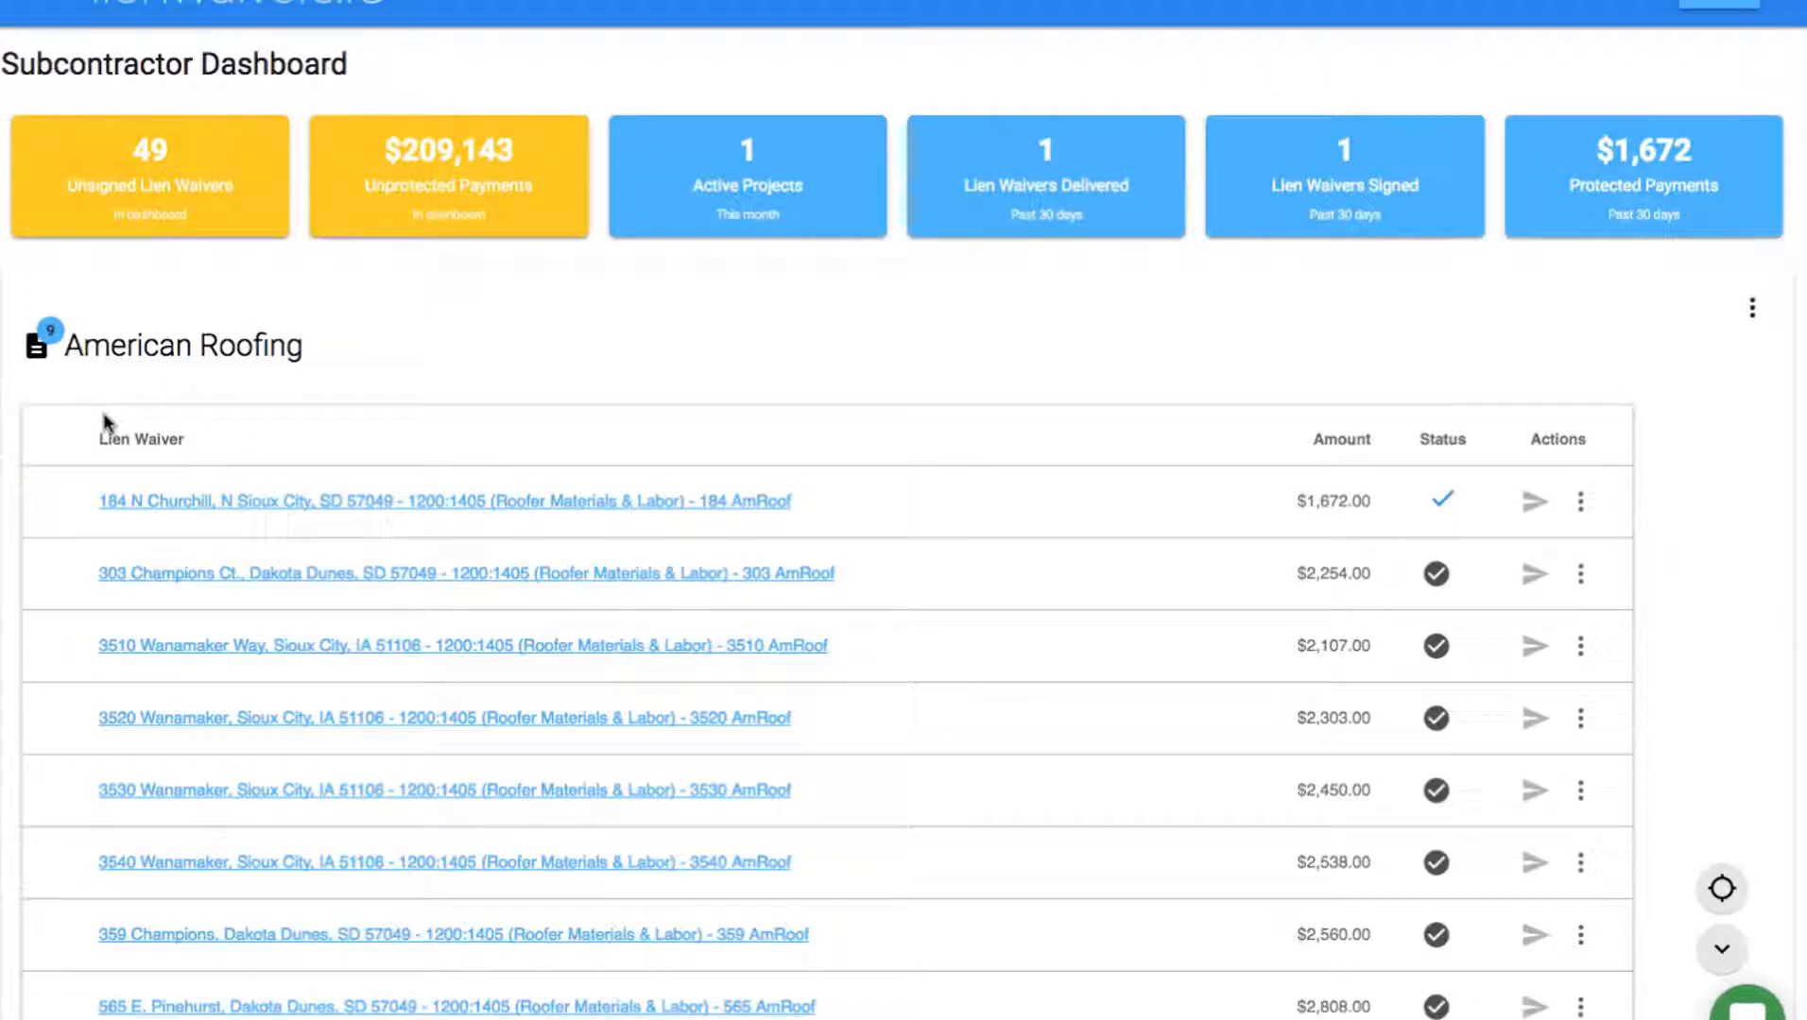
pyautogui.click(395, 506)
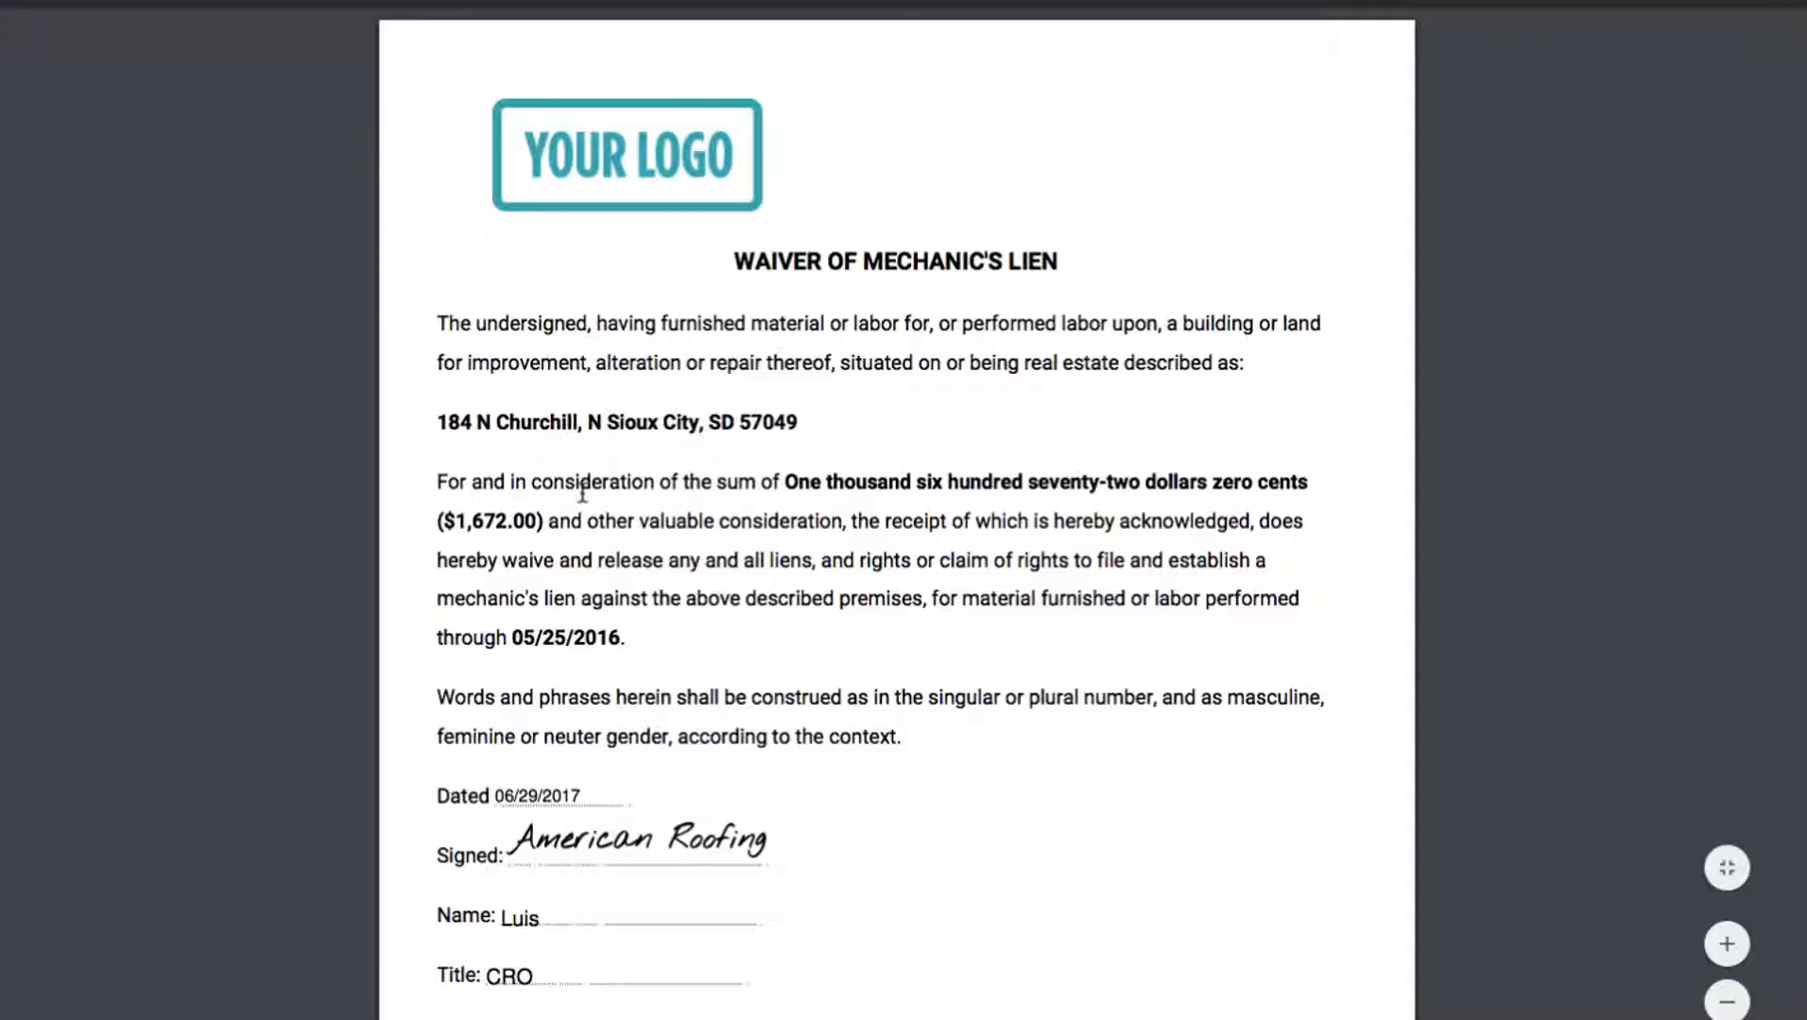
pyautogui.scroll(-5, 582, 492)
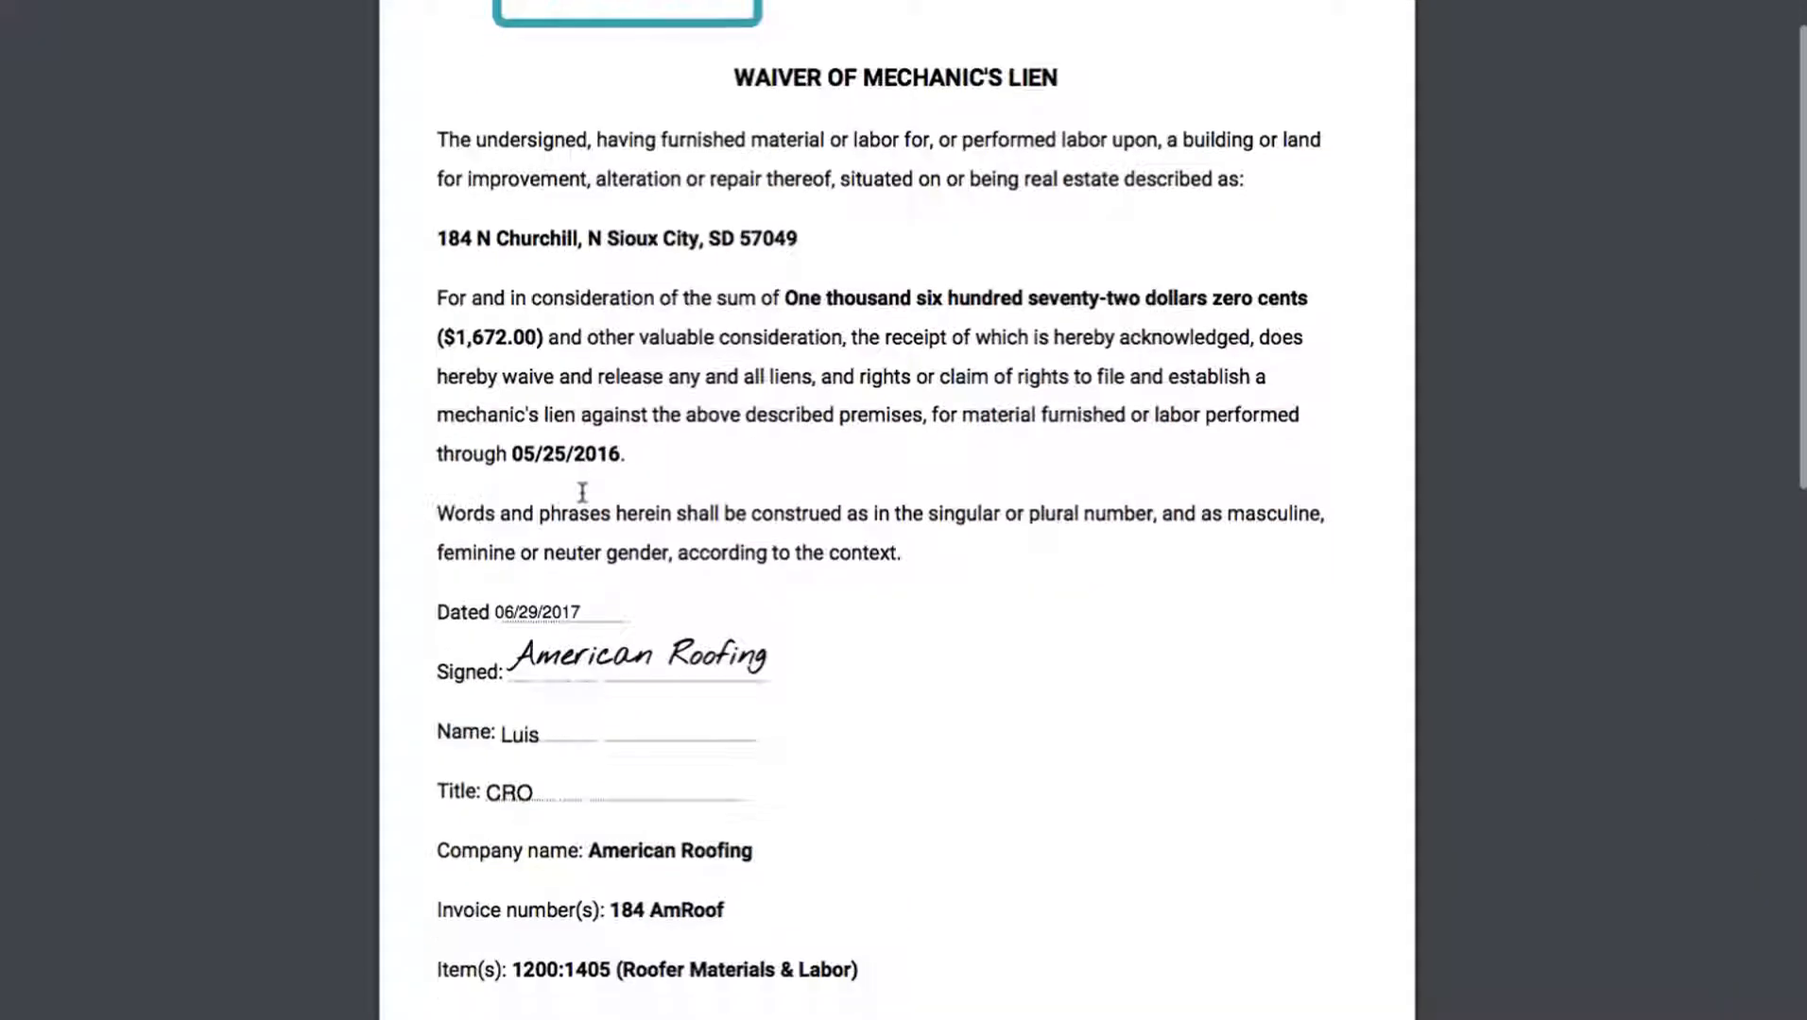
pyautogui.scroll(-12, 670, 647)
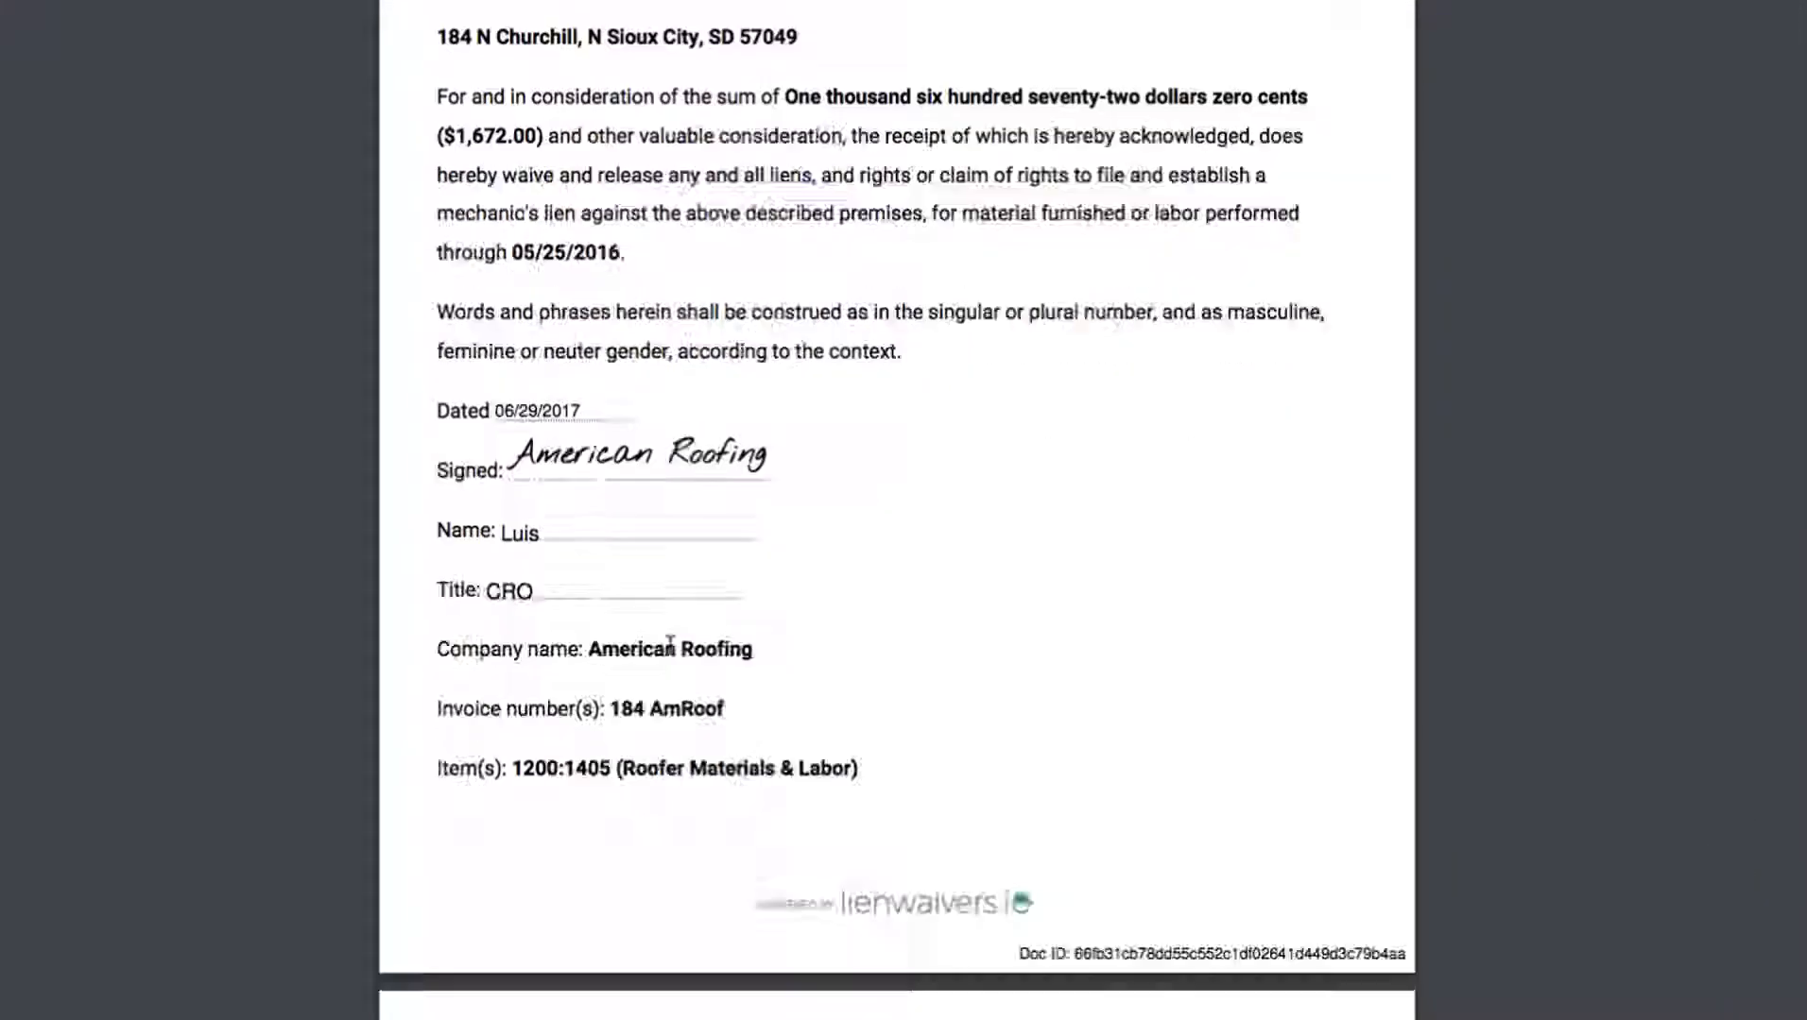
pyautogui.scroll(-11, 673, 652)
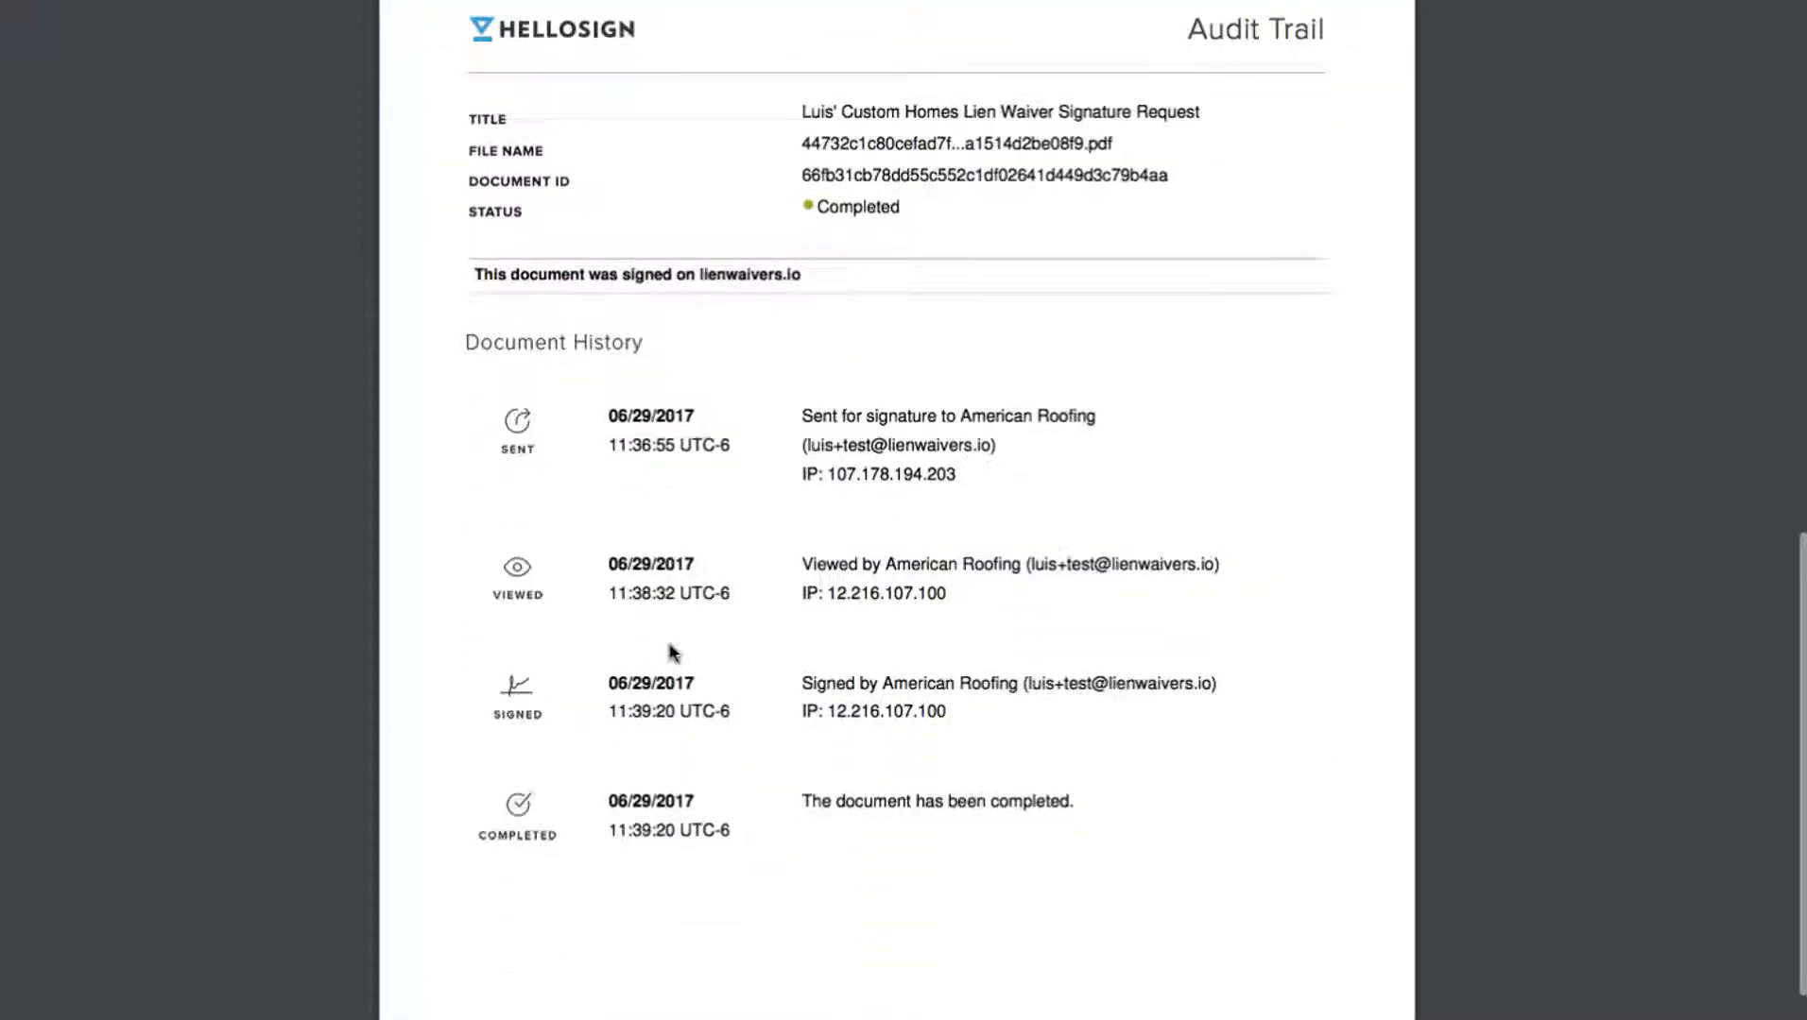
pyautogui.scroll(11, 670, 646)
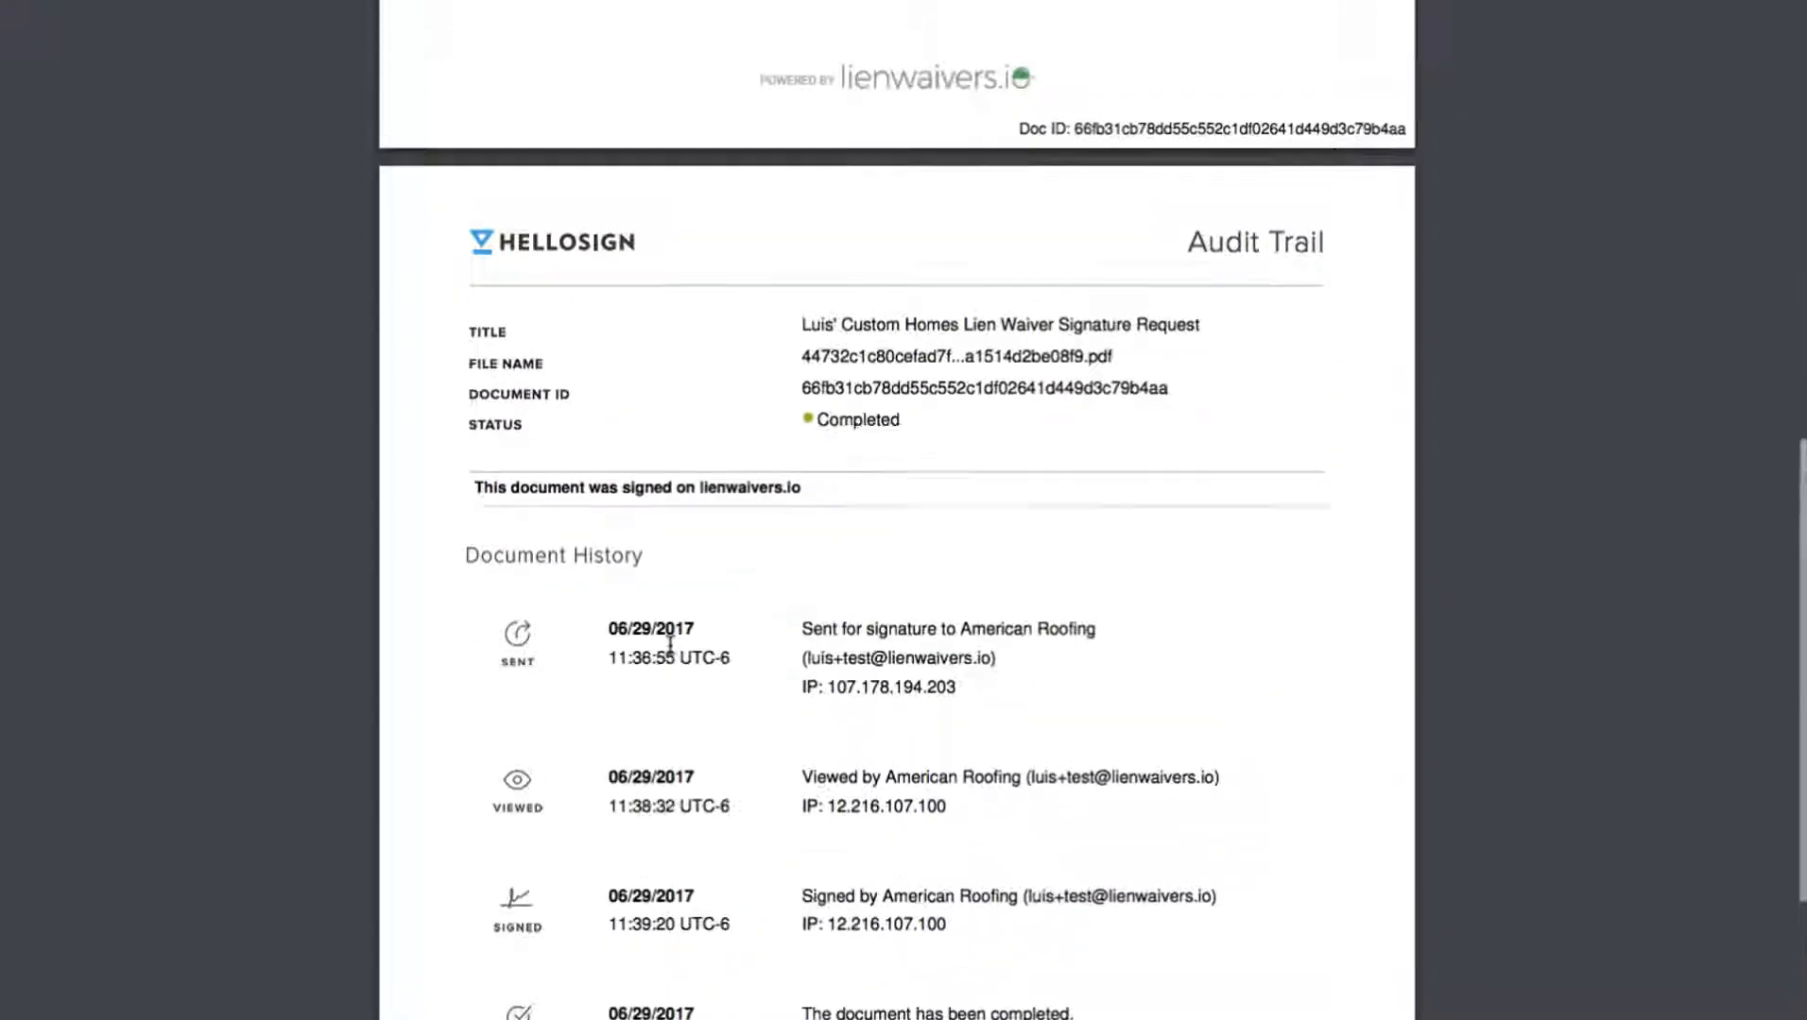
pyautogui.scroll(17, 670, 646)
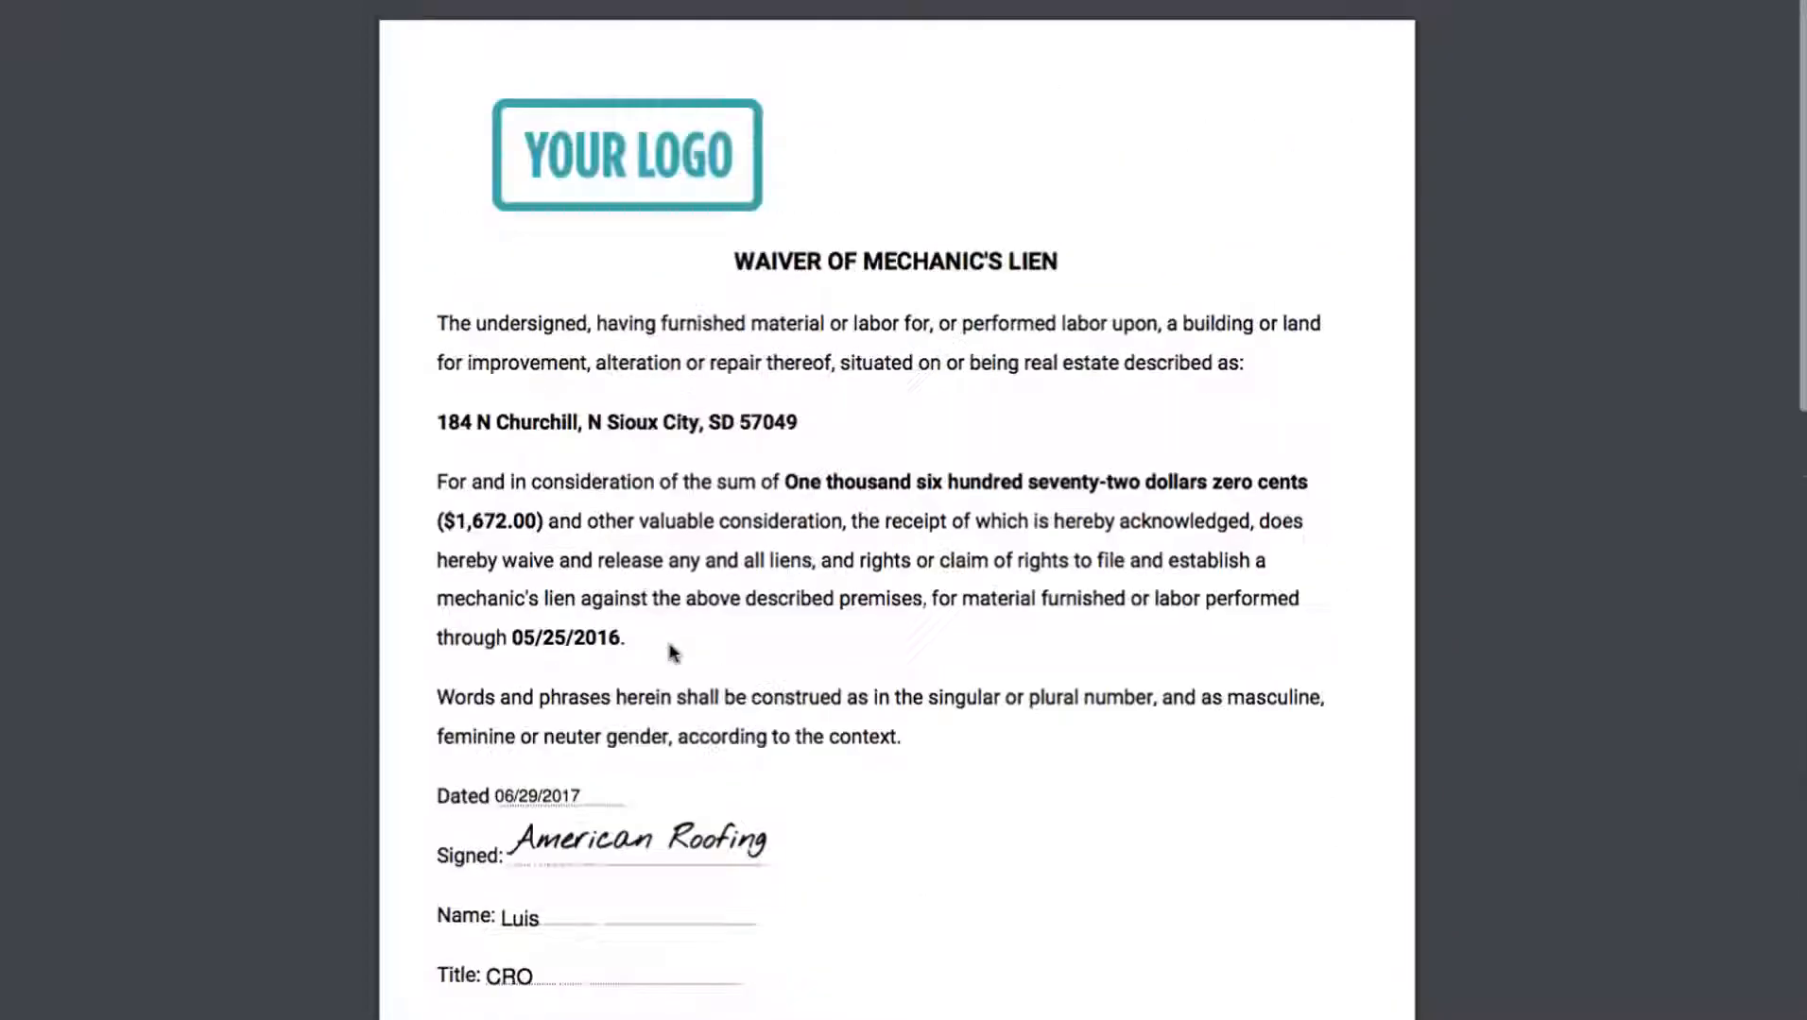
pyautogui.click(349, 429)
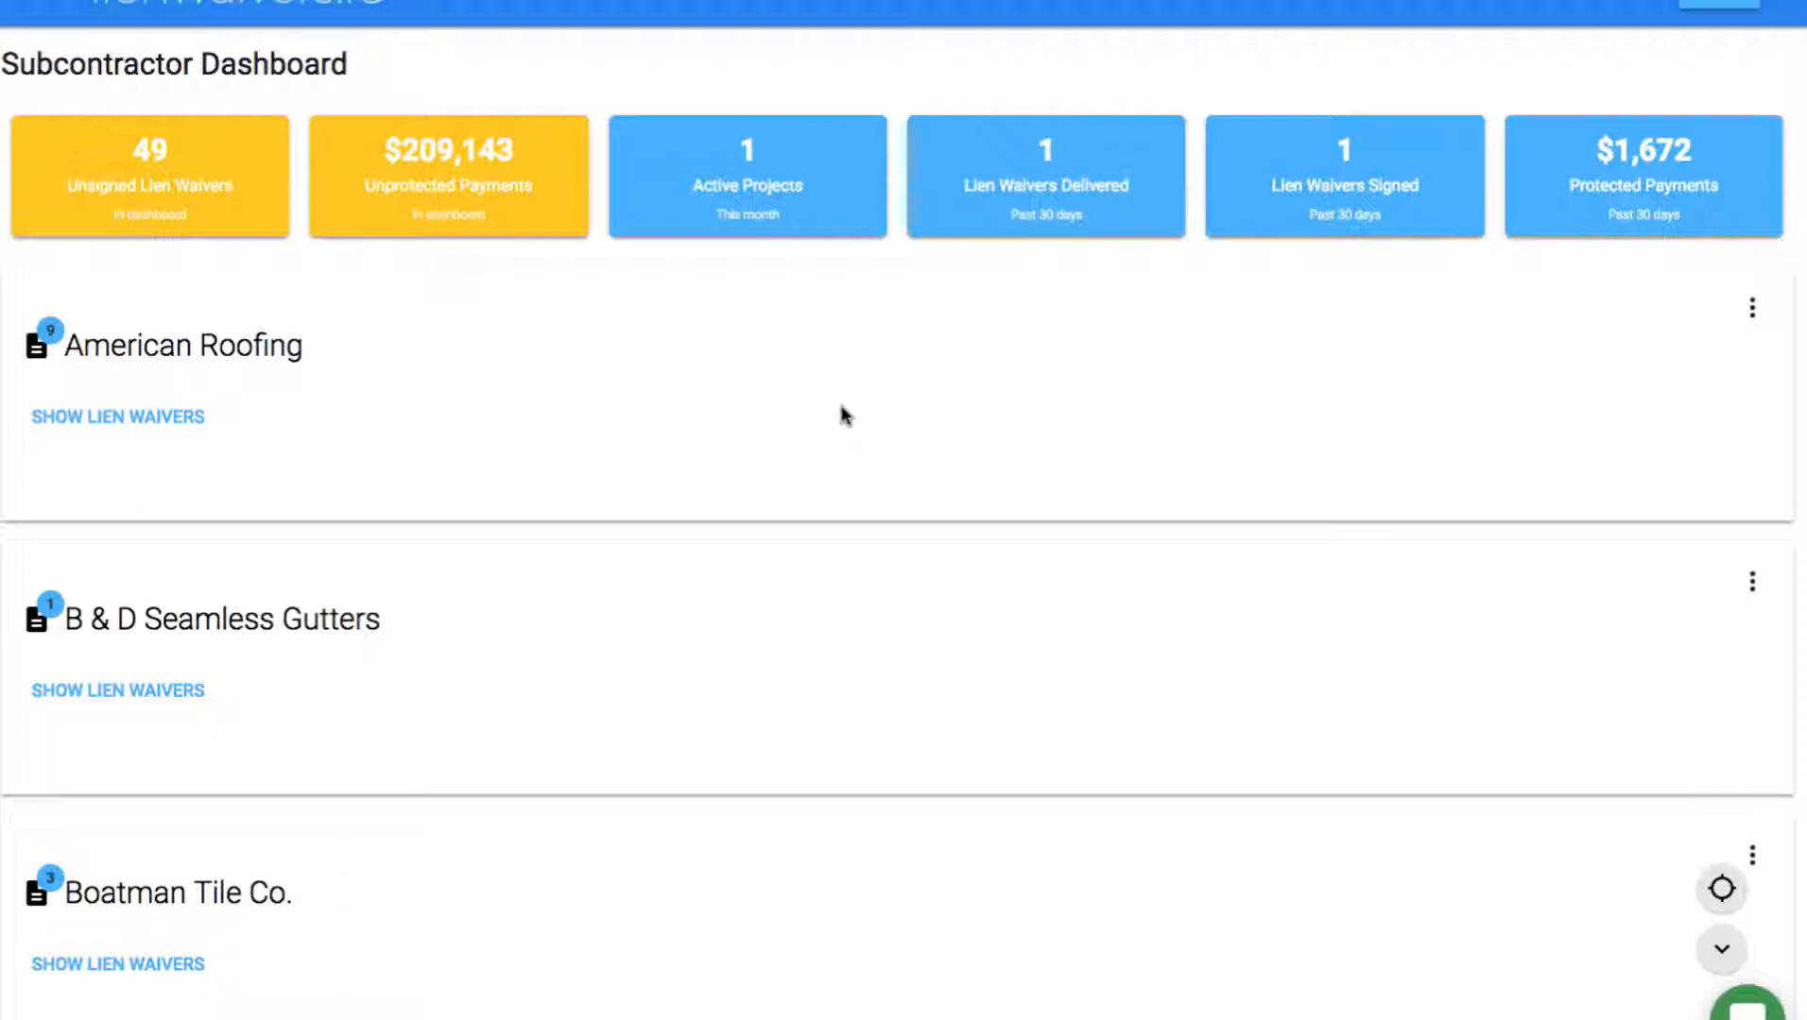
# Bring the PowerPoint slide show back and advance to slide 24, the nine-step workflow.
pyautogui.hotkey('ctrl', 'Up')
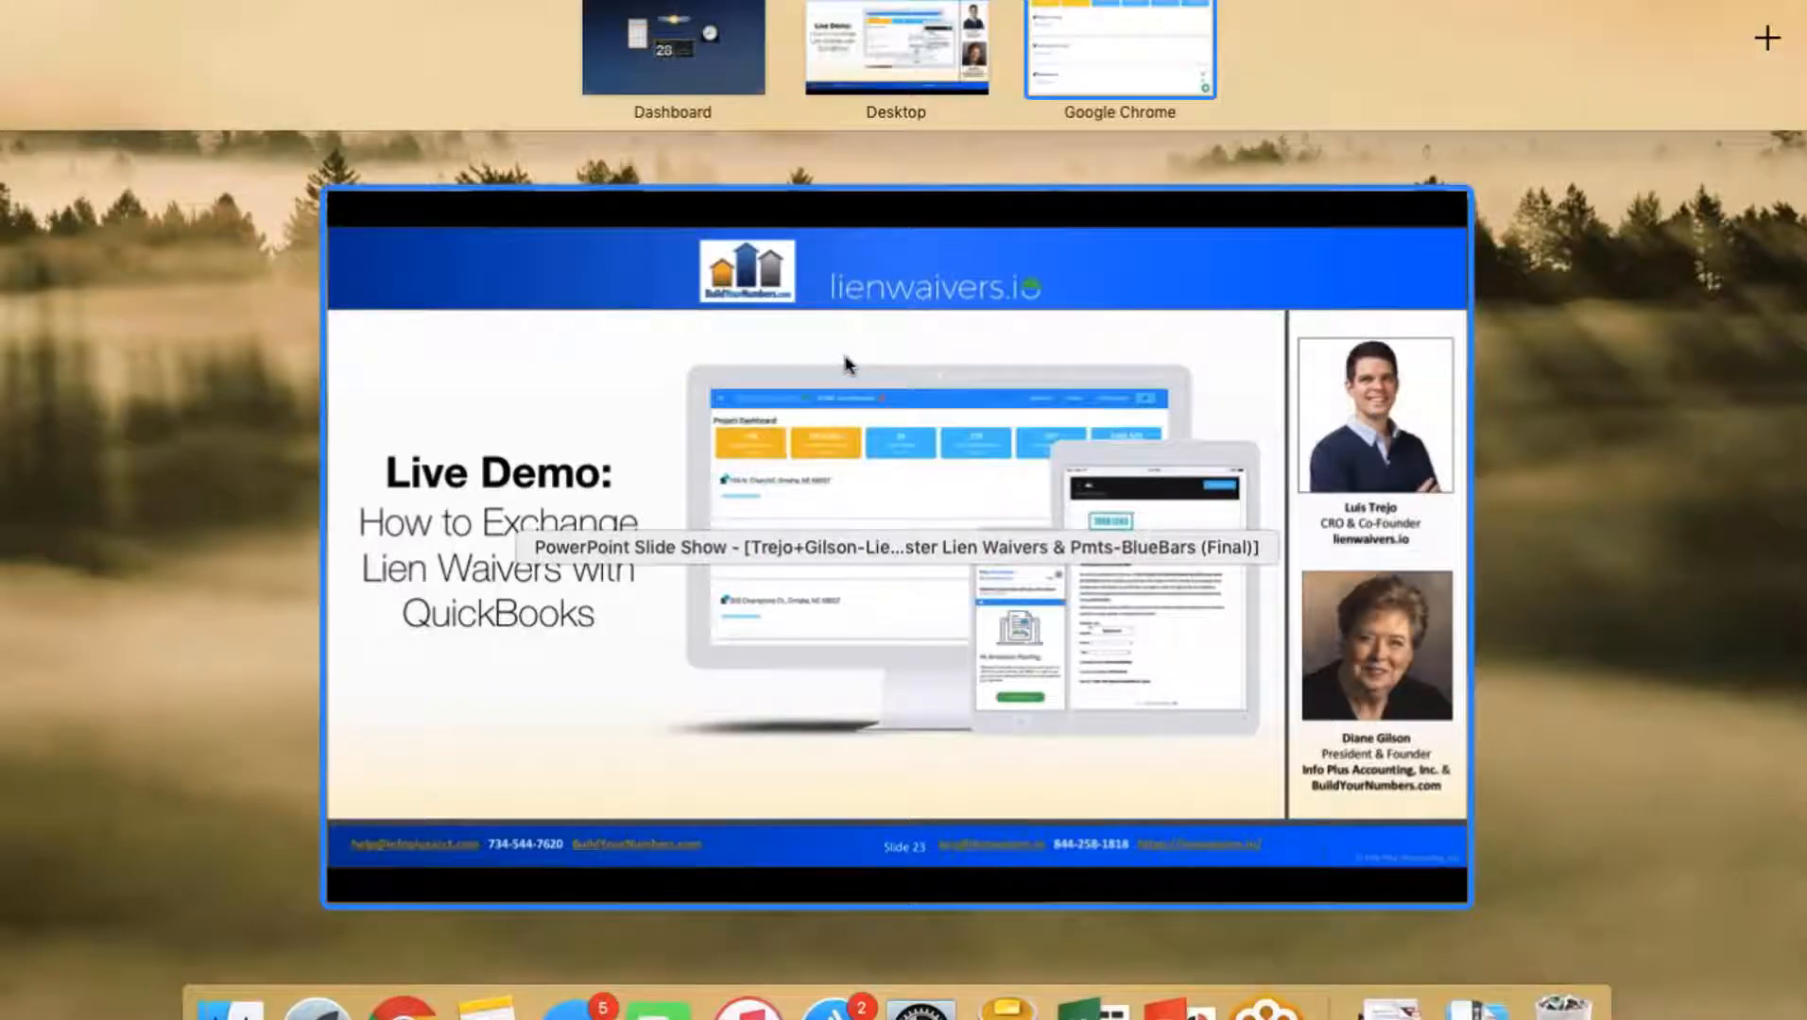
pyautogui.click(878, 49)
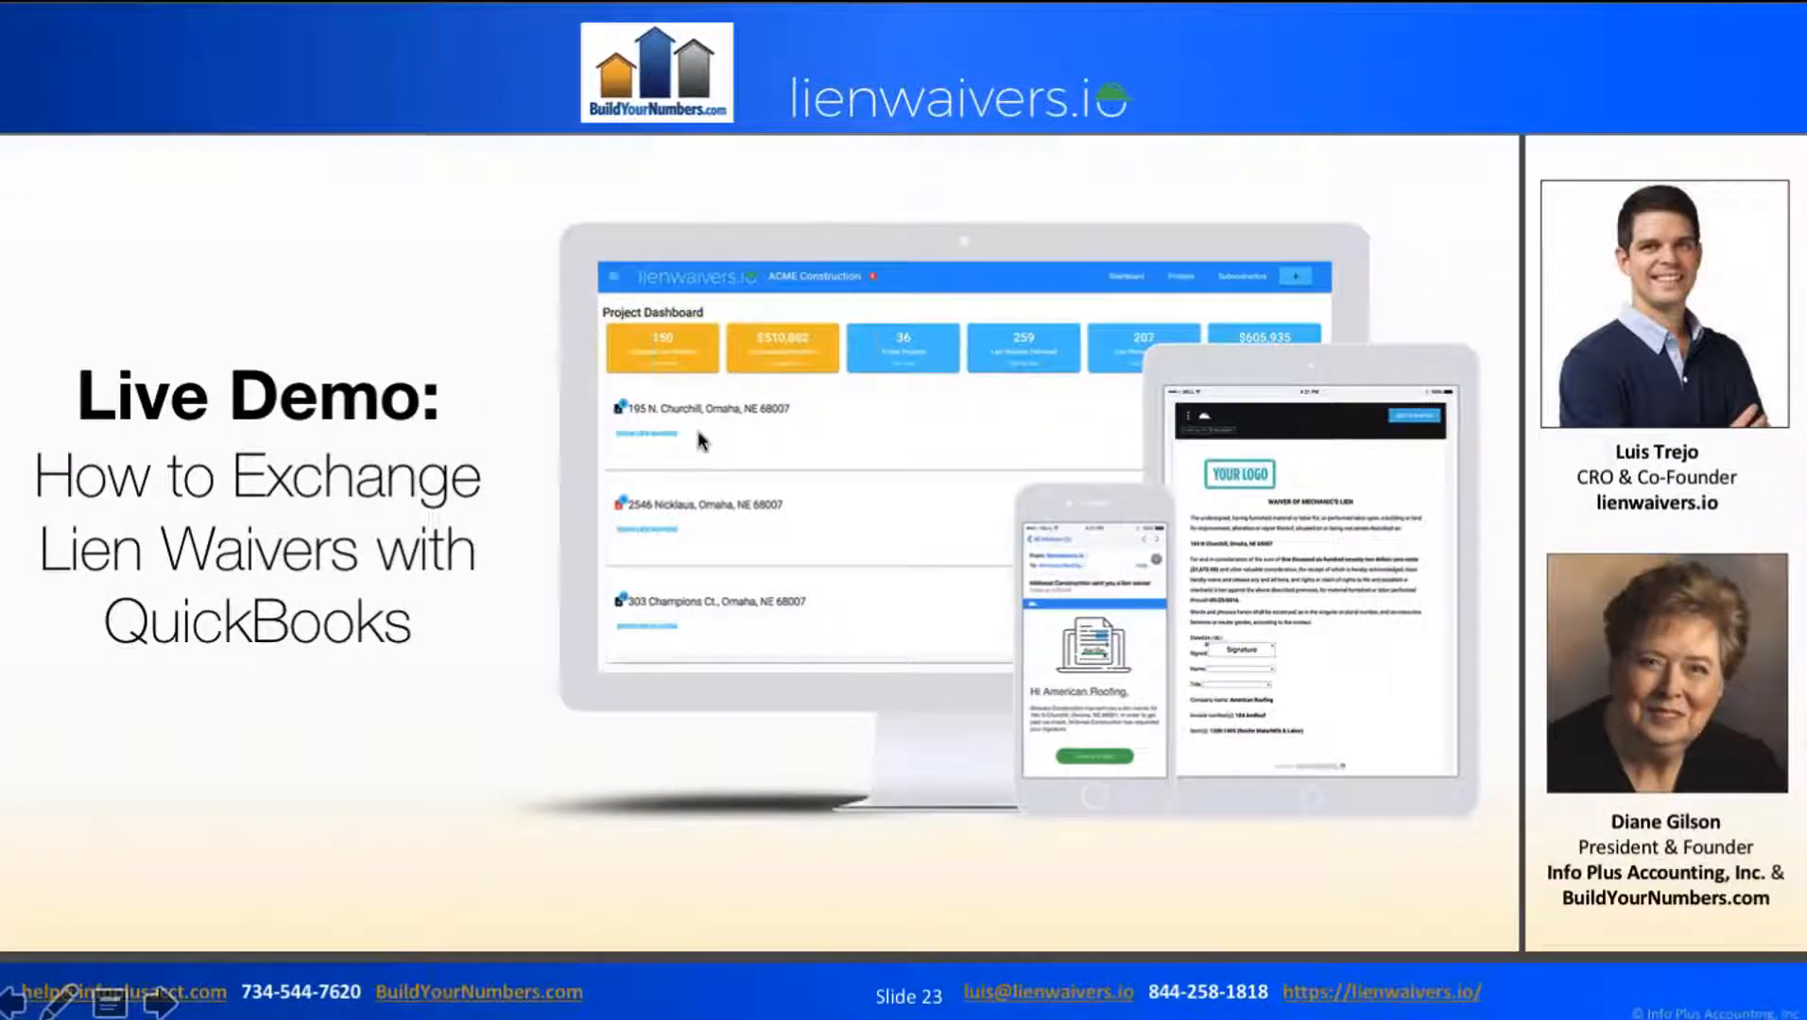
pyautogui.press('Right')
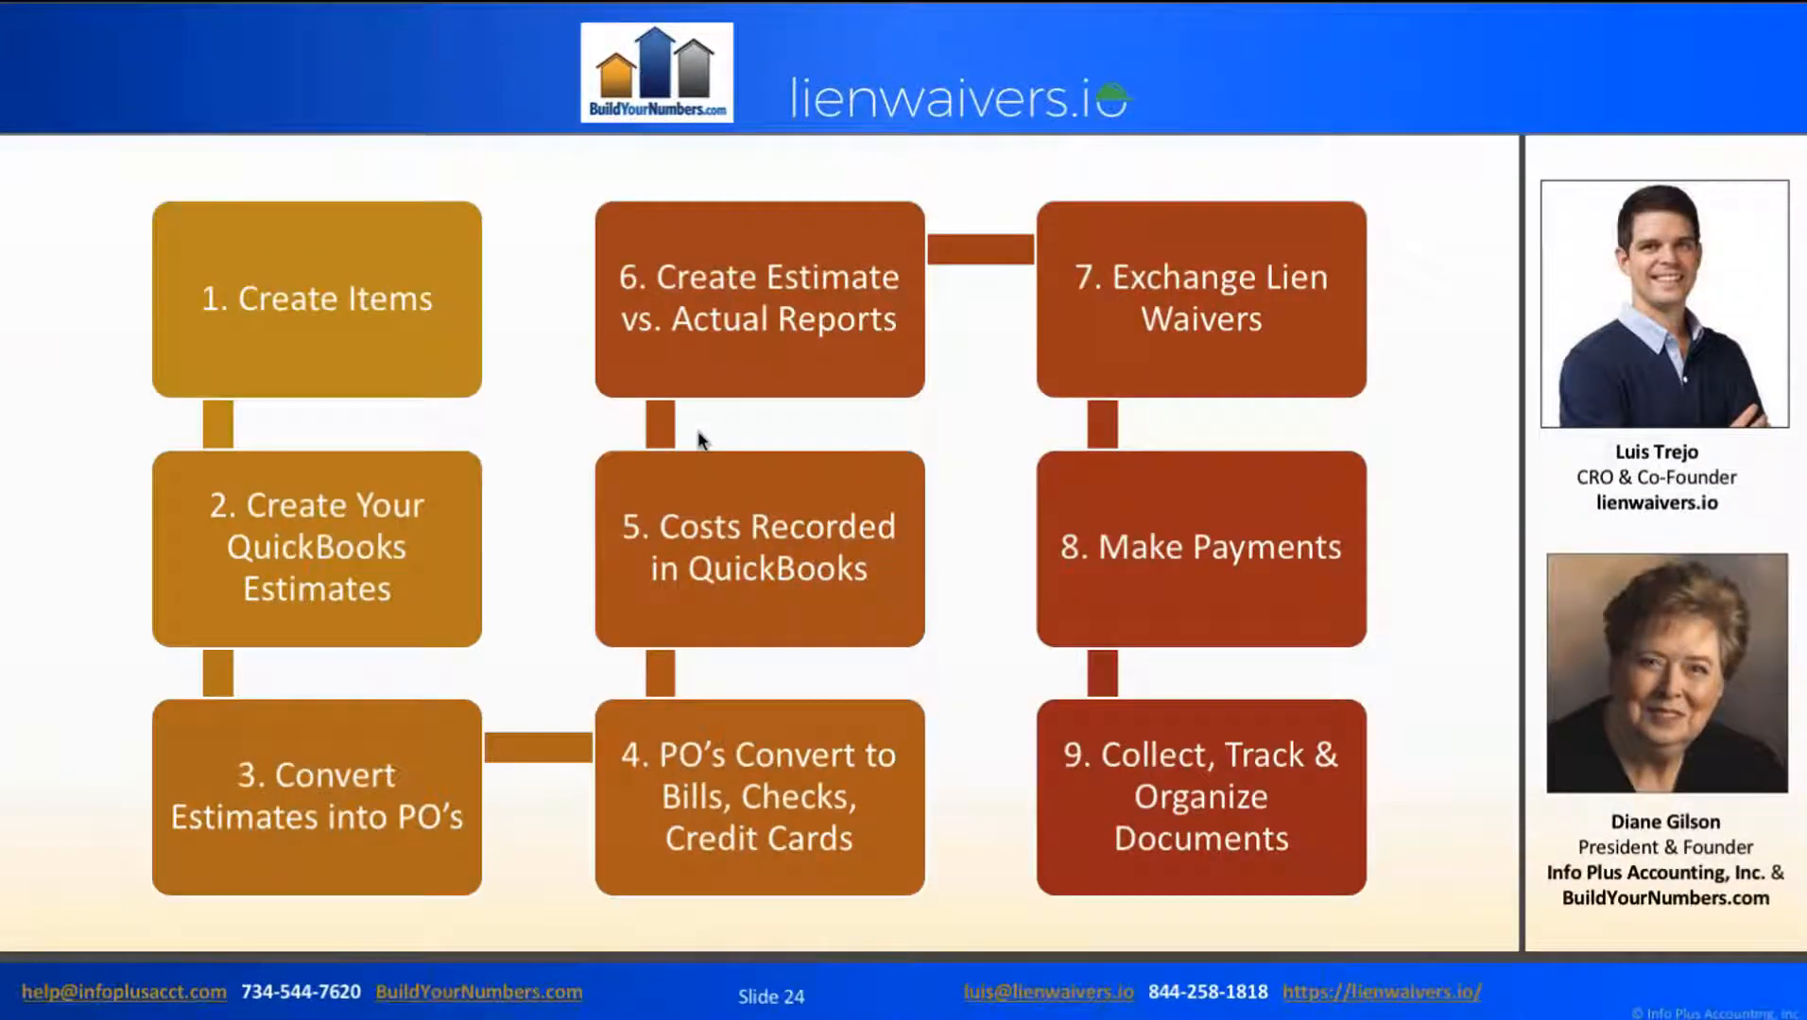